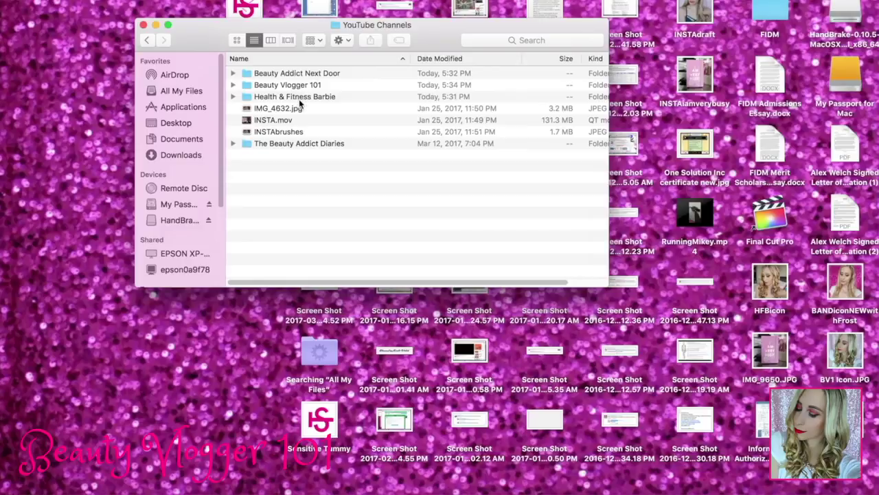
# Open the Activewear Try On Haul folder, found inside Health & Fitness Barbie under 2017 and Clips
pyautogui.doubleClick(299, 98)
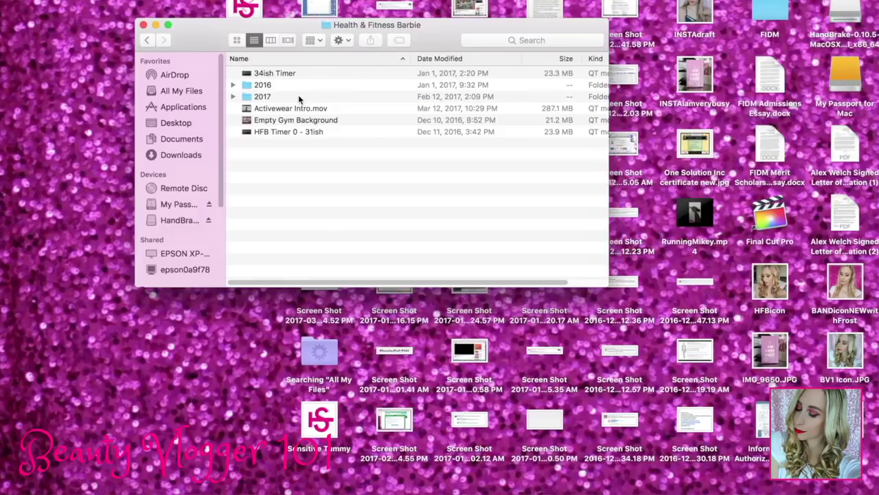
pyautogui.click(298, 96)
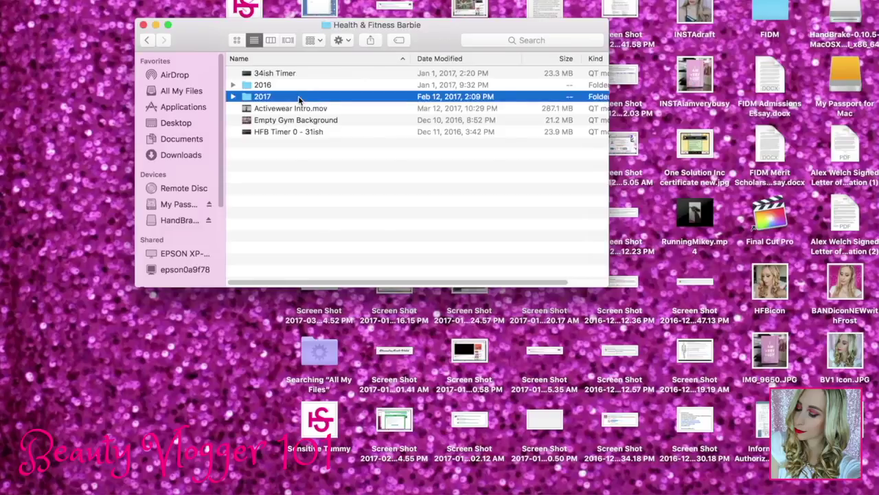
pyautogui.doubleClick(299, 98)
pyautogui.click(269, 74)
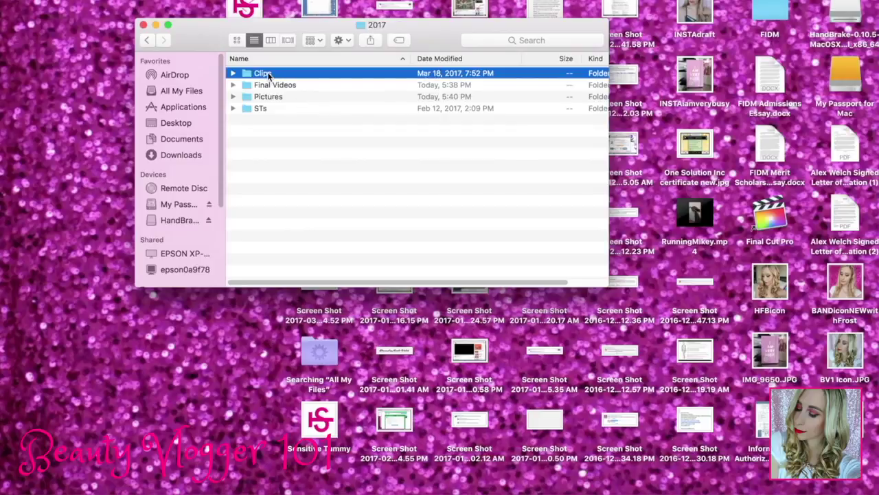
pyautogui.doubleClick(268, 75)
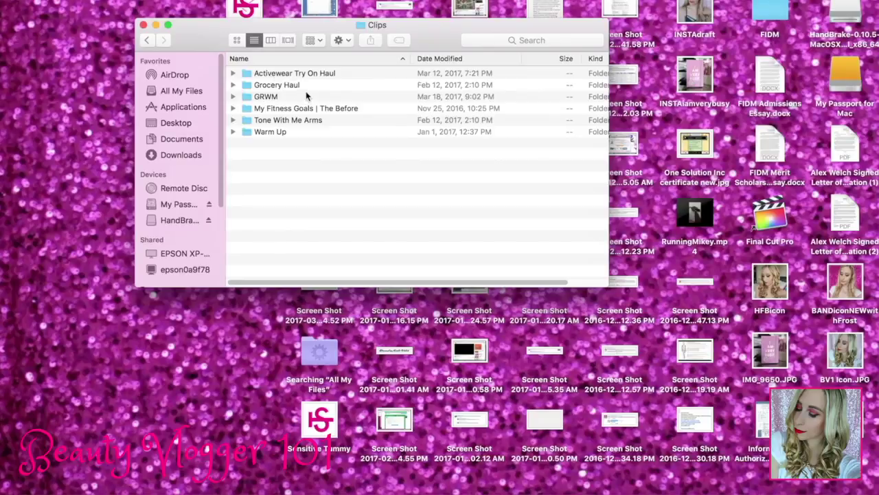
pyautogui.doubleClick(293, 74)
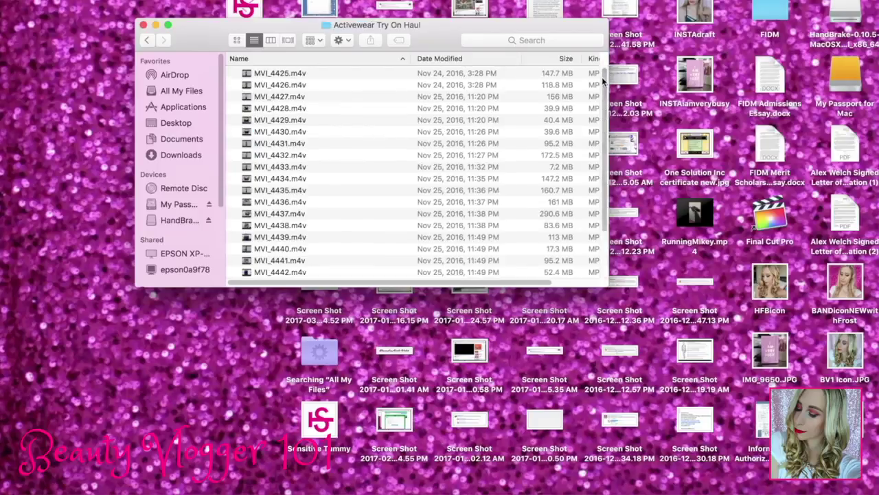
# Show the files in the Activewear Try On Haul folder as thumbnails and look through the clips
pyautogui.moveTo(606, 81); pyautogui.dragTo(605, 130)
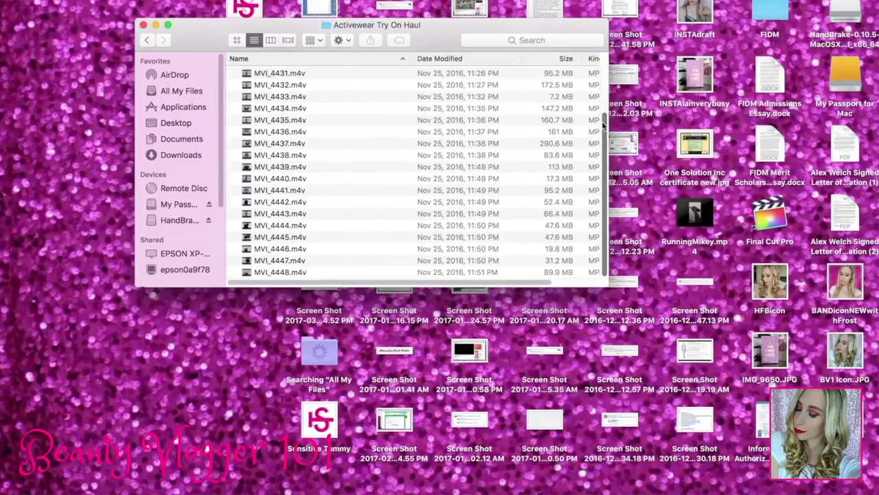
pyautogui.click(236, 40)
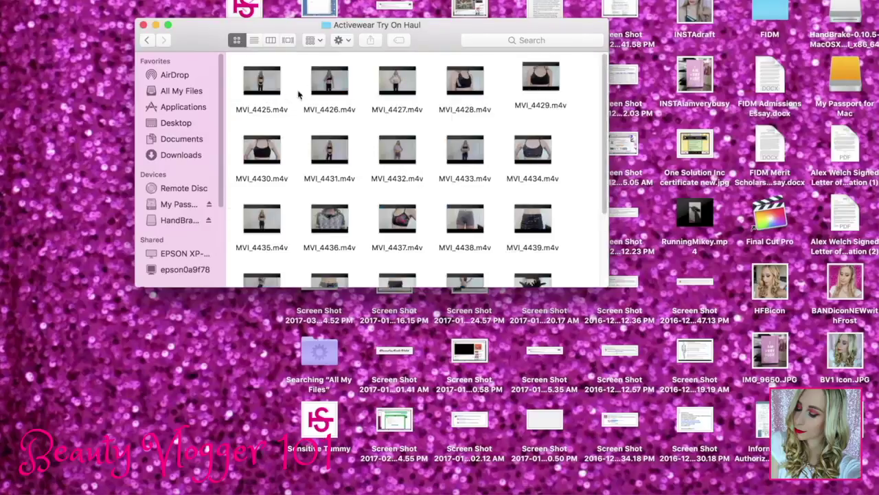
pyautogui.moveTo(334, 100)
pyautogui.moveTo(480, 87)
pyautogui.moveTo(407, 86)
pyautogui.moveTo(608, 124); pyautogui.dragTo(603, 198)
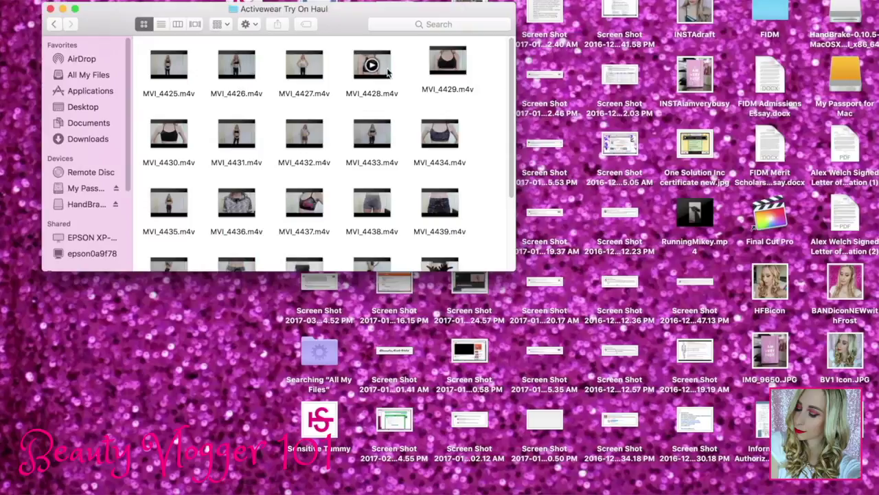
pyautogui.moveTo(514, 82); pyautogui.dragTo(511, 150)
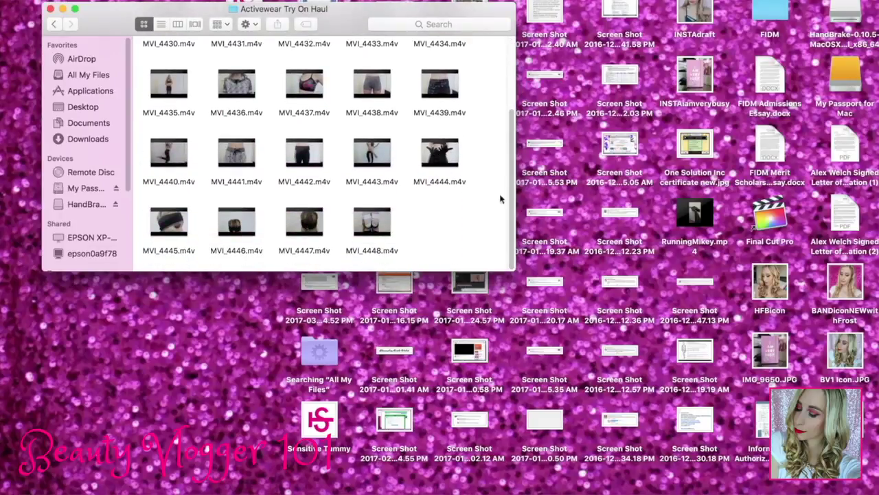
pyautogui.scroll(4, 501, 163)
pyautogui.moveTo(343, 11); pyautogui.dragTo(300, 6)
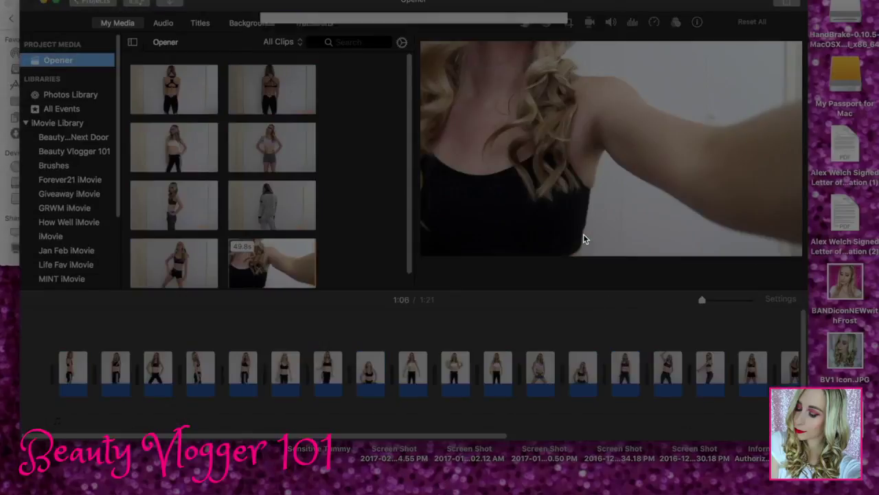
# Switch to iMovie, review the Opener timeline and create a new movie project
pyautogui.press('XF86MonBrightnessUp')
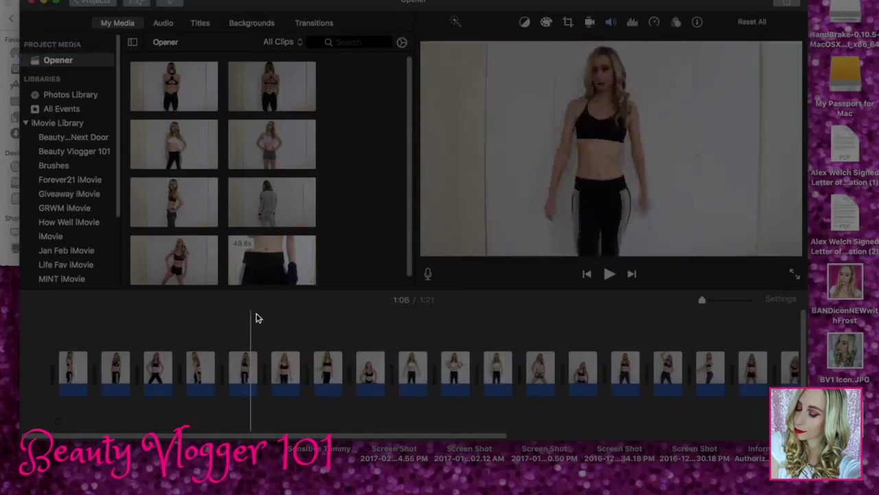
pyautogui.moveTo(389, 440); pyautogui.dragTo(671, 404)
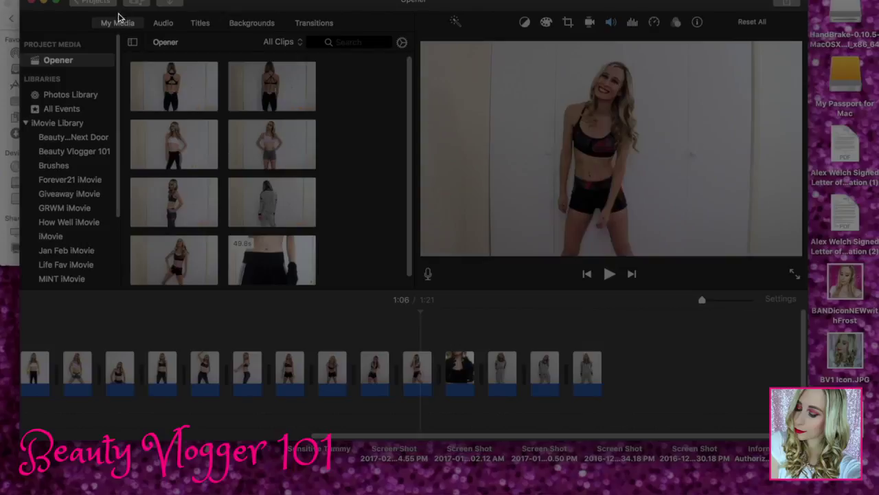
pyautogui.click(103, 4)
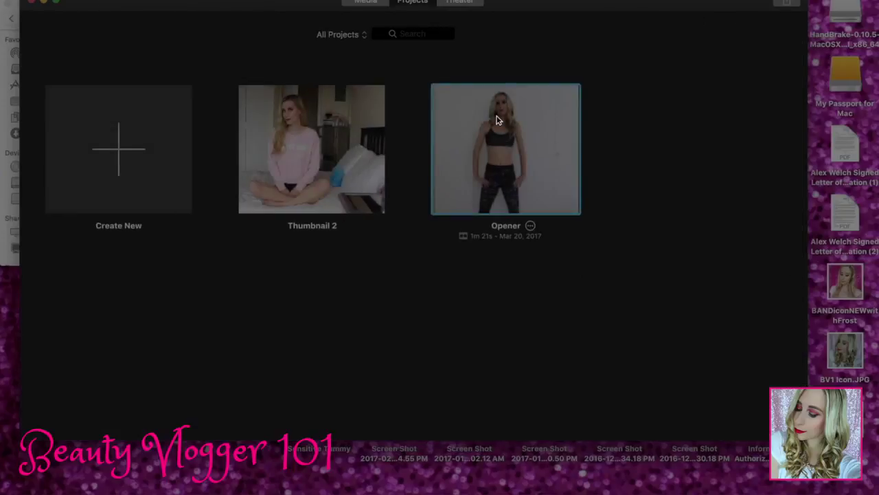
pyautogui.click(124, 141)
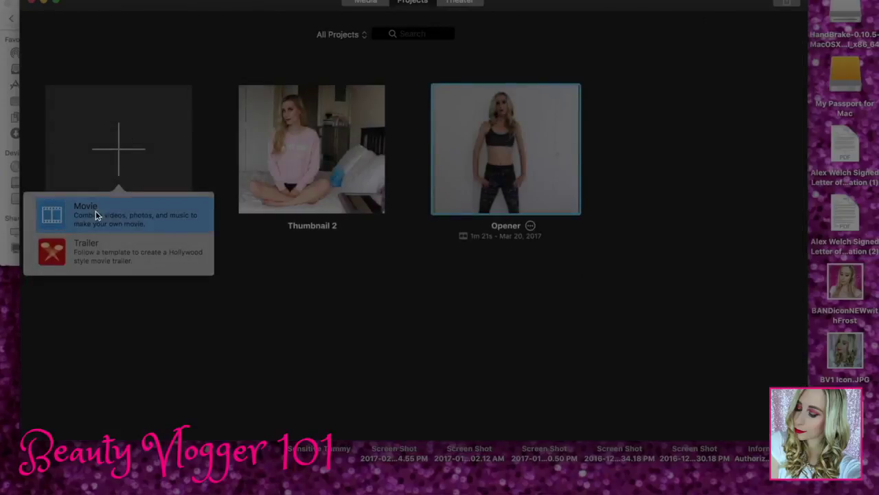
pyautogui.click(95, 211)
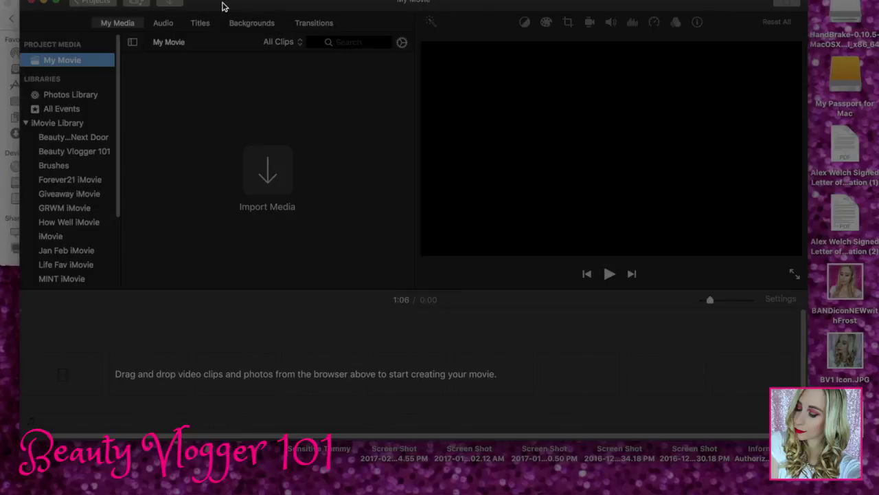
# Add the clip MVI_4425.m4v from the Activewear Try On Haul folder to the empty movie timeline
pyautogui.moveTo(222, 6); pyautogui.dragTo(301, 7)
pyautogui.click(71, 10)
pyautogui.moveTo(137, 59); pyautogui.dragTo(294, 345)
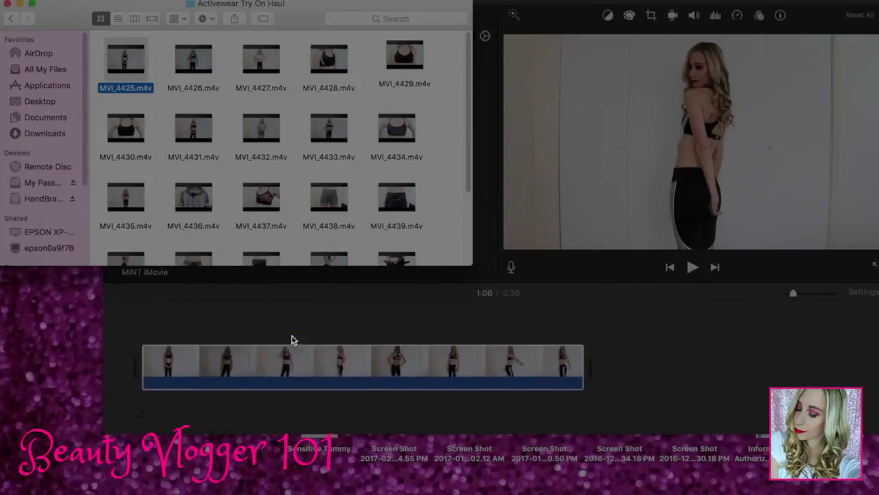
pyautogui.click(291, 339)
pyautogui.click(297, 381)
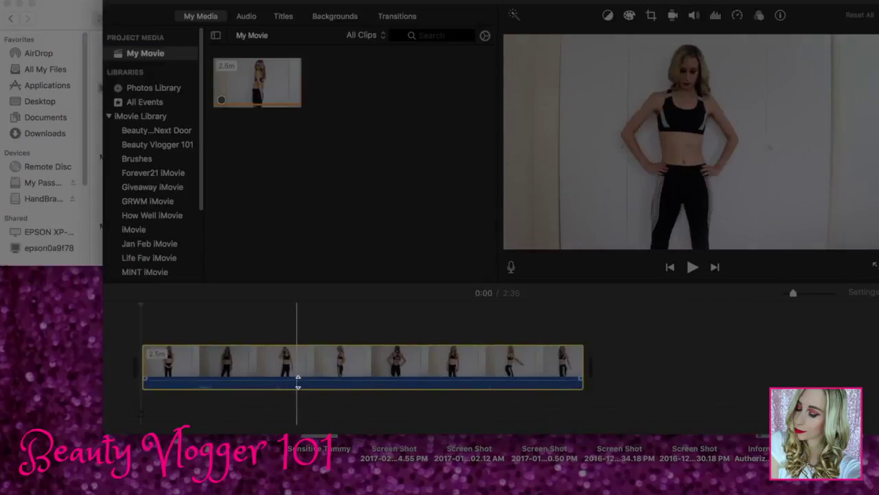
# Trim the start of the clip so about 39 seconds remain, and split it about 3 seconds in
pyautogui.moveTo(146, 362); pyautogui.dragTo(520, 362)
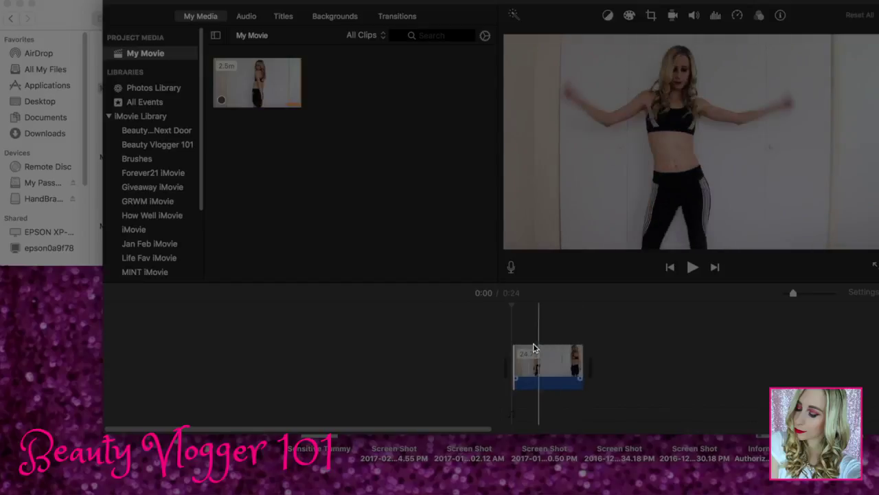
pyautogui.moveTo(512, 355); pyautogui.dragTo(465, 359)
pyautogui.click(462, 343)
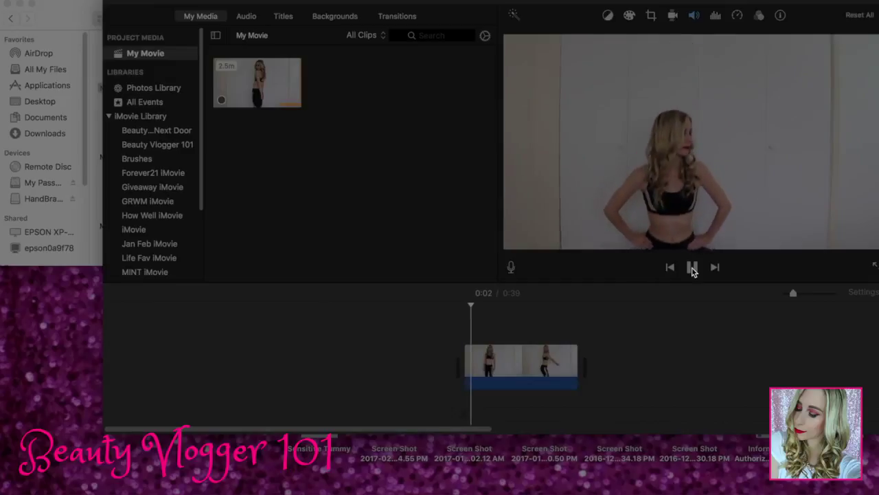
pyautogui.click(693, 268)
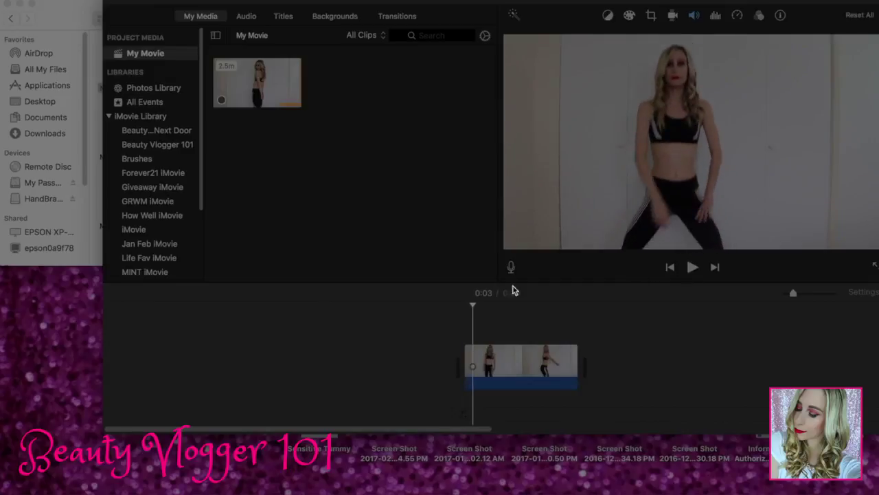
pyautogui.click(472, 350)
pyautogui.press('super+b')
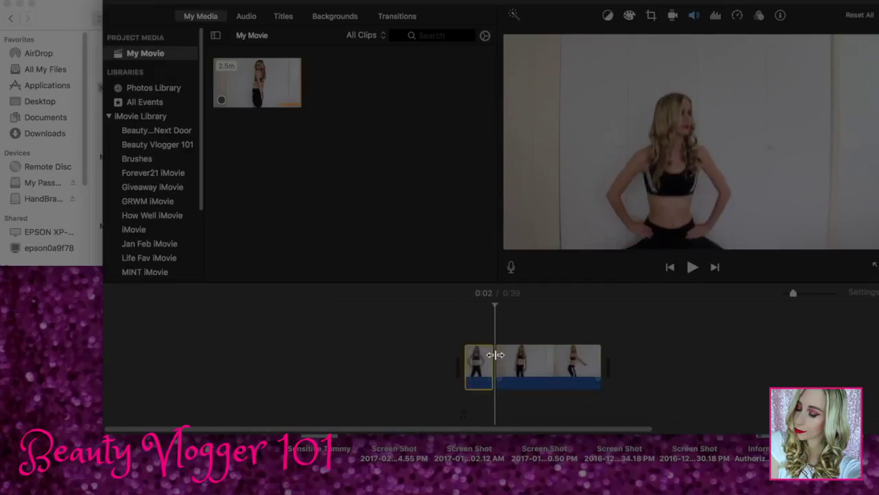
# Trim the beginning of the second piece and split it at about 0:09 on the timeline
pyautogui.moveTo(496, 355); pyautogui.dragTo(542, 358)
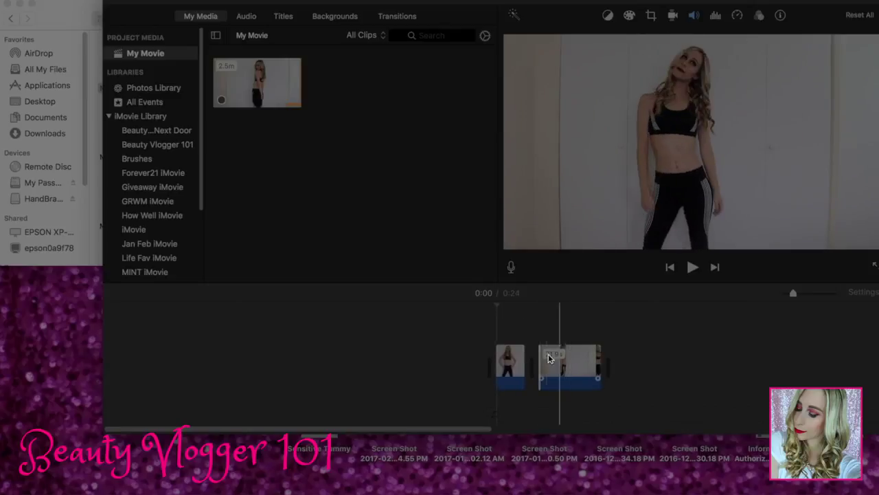
pyautogui.moveTo(548, 355); pyautogui.dragTo(558, 354)
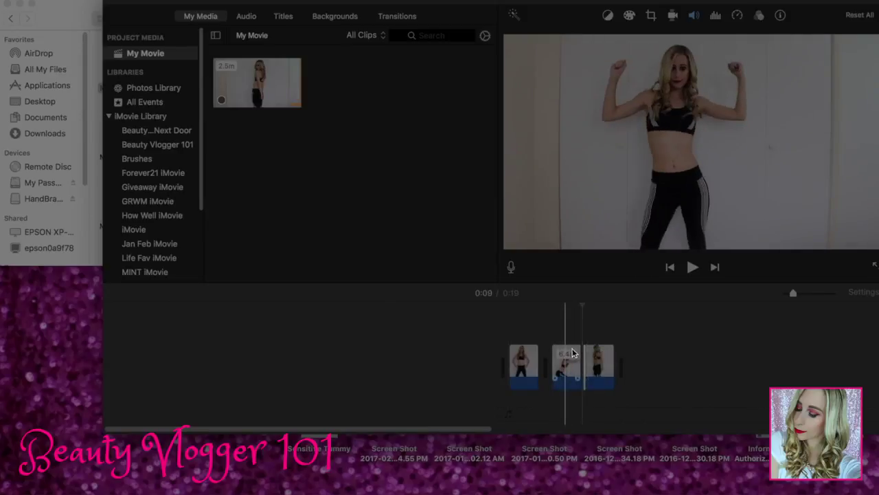
# Add the clip MVI_4427.m4v from the Activewear Try On Haul folder to the end of the timeline
pyautogui.click(59, 22)
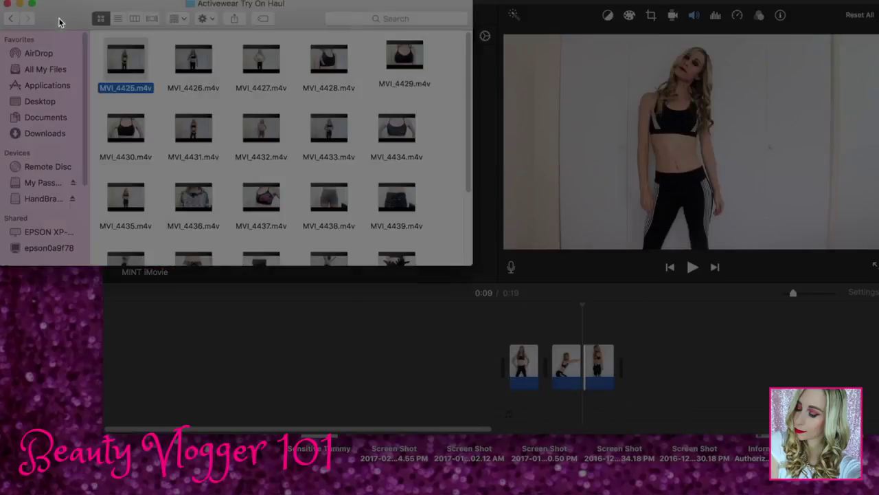
pyautogui.moveTo(269, 62); pyautogui.dragTo(354, 386)
pyautogui.click(420, 336)
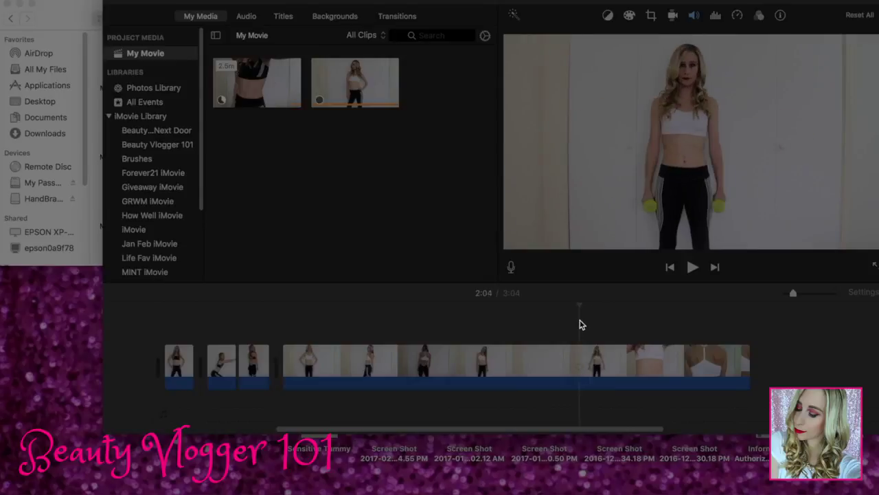
# Split the newly added clip at 2:04 and at 2:10 to isolate the arm raise with the weights
pyautogui.click(581, 324)
pyautogui.press('super+b')
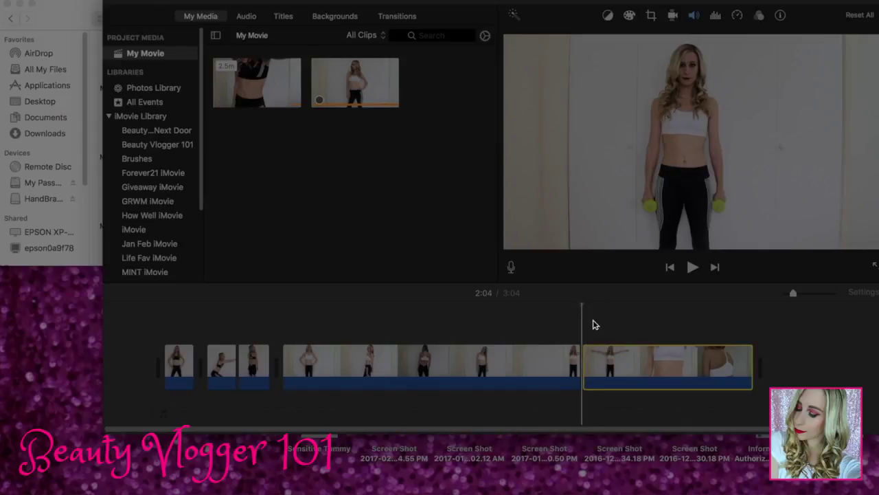
pyautogui.click(593, 323)
pyautogui.click(691, 268)
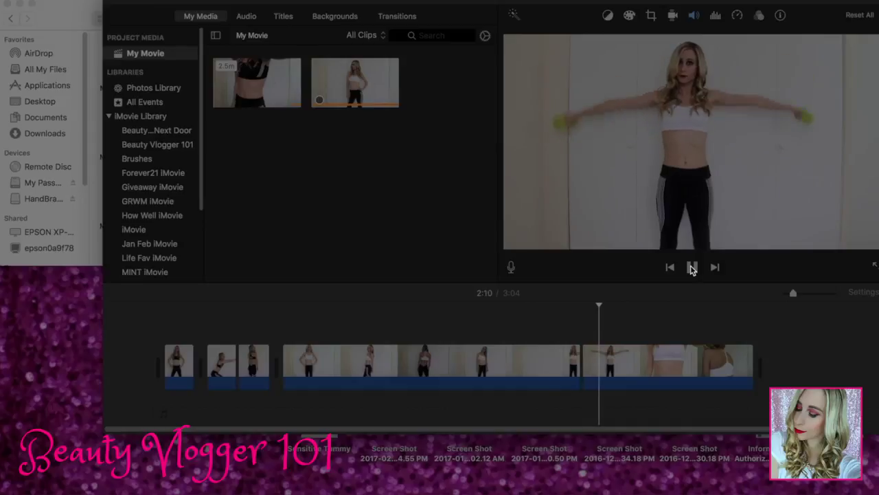
pyautogui.click(691, 267)
pyautogui.click(599, 358)
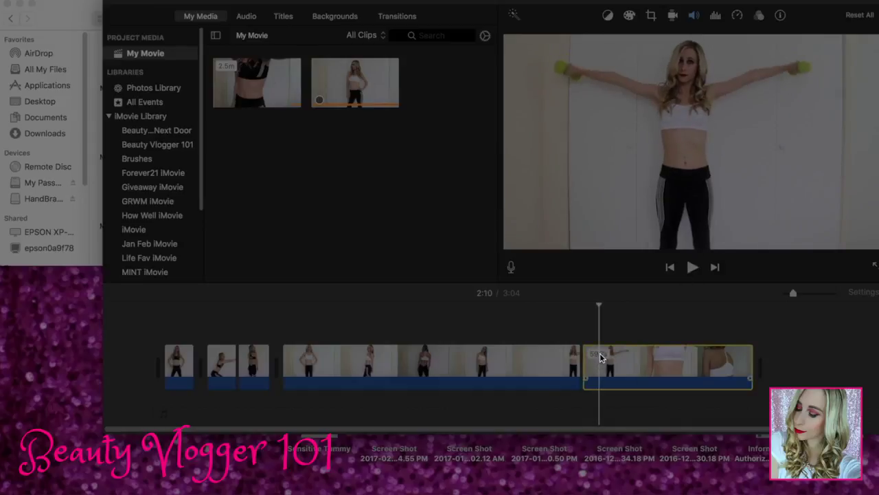
pyautogui.press('super+b')
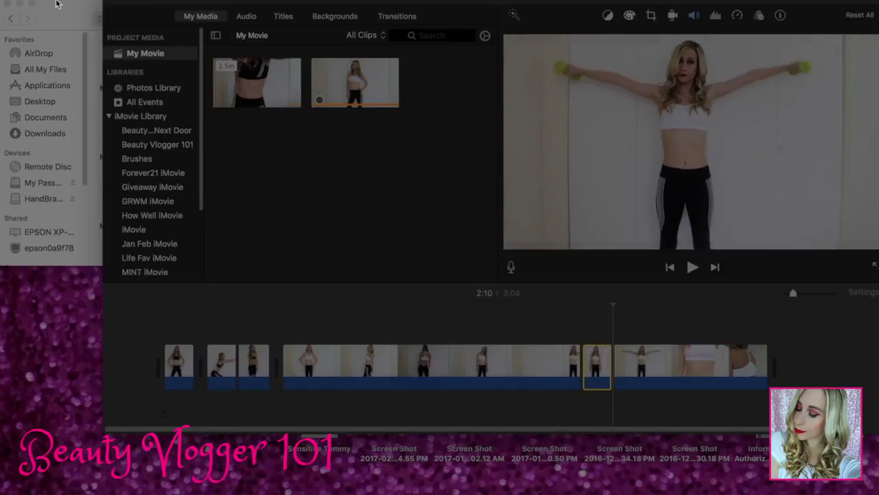
pyautogui.click(44, 22)
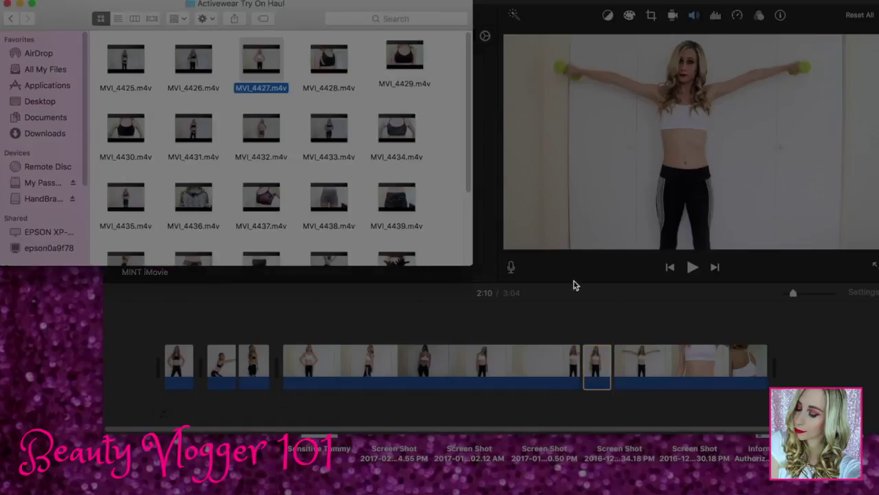
pyautogui.click(556, 322)
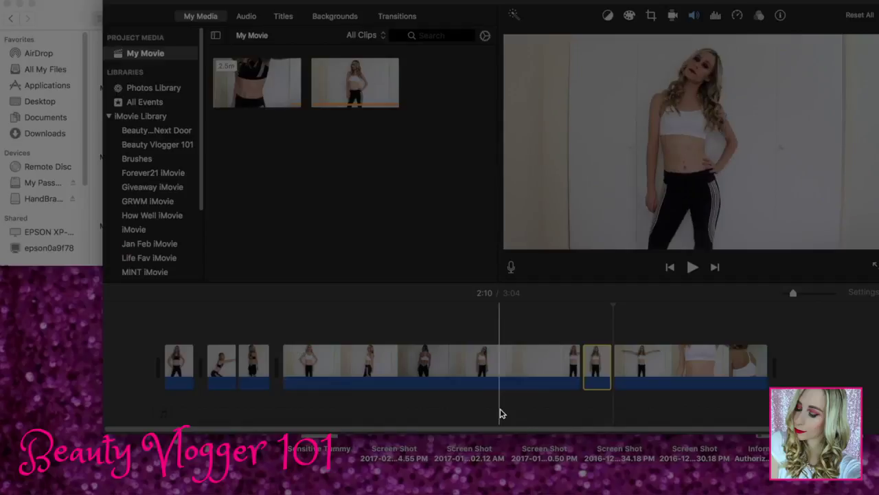
# Delete the long pieces before and after the short arm-raise segment from the timeline
pyautogui.click(473, 355)
pyautogui.press('Delete')
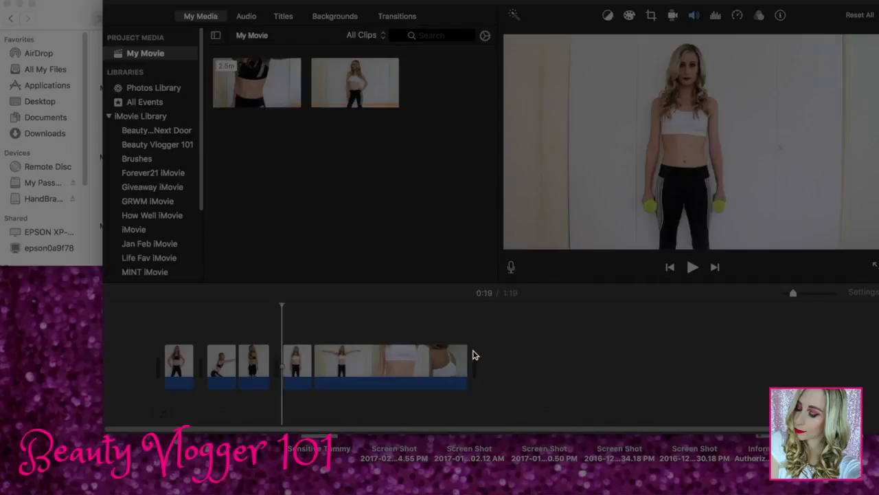
pyautogui.click(429, 368)
pyautogui.press('Delete')
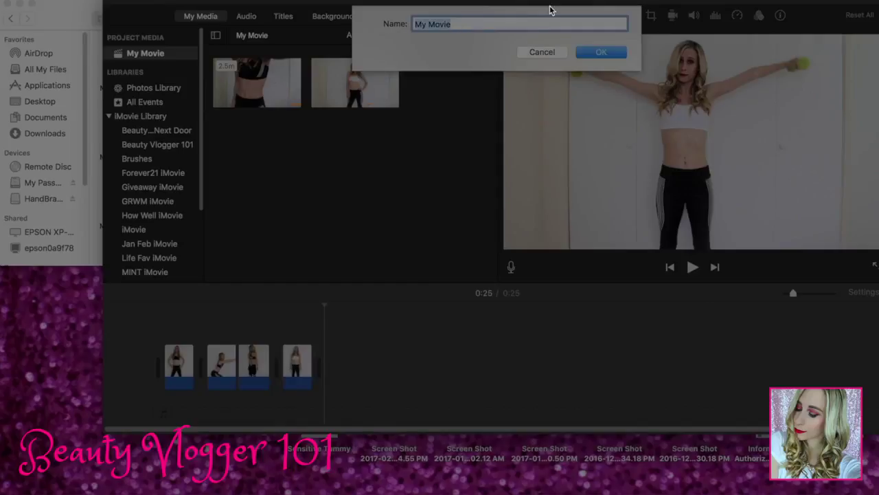
# Save the movie project under the name Test and return to the project overview
pyautogui.write('Test')
pyautogui.press('Return')
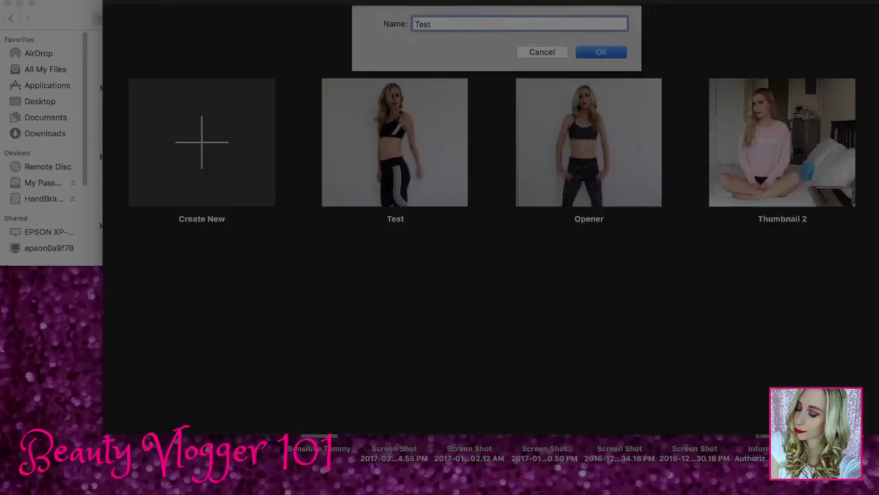
# Open the Opener project and look through its sequence of short clips in the timeline
pyautogui.click(598, 196)
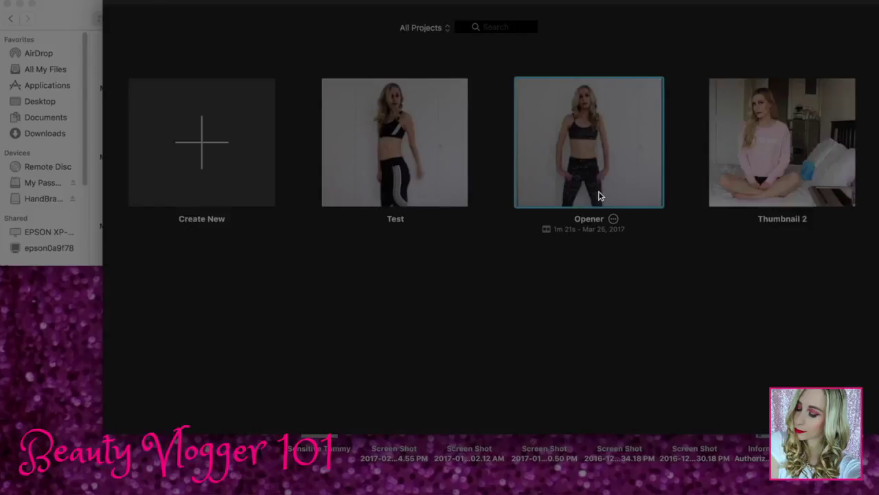
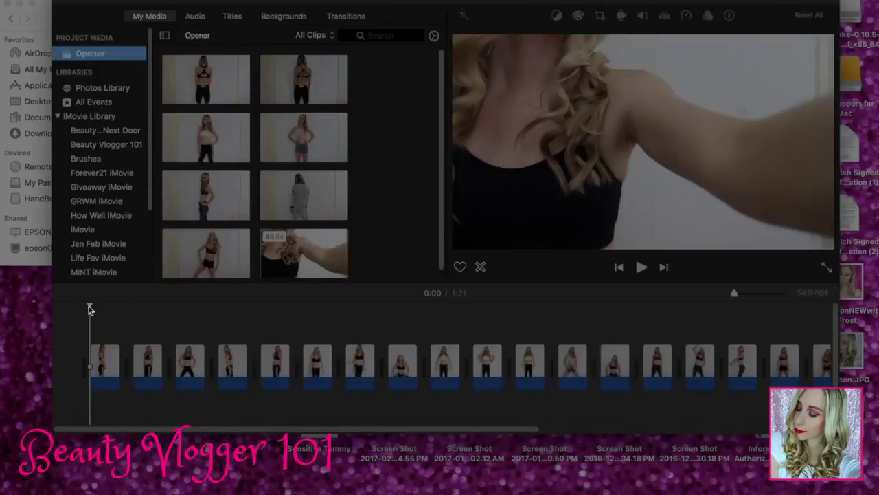
pyautogui.click(89, 309)
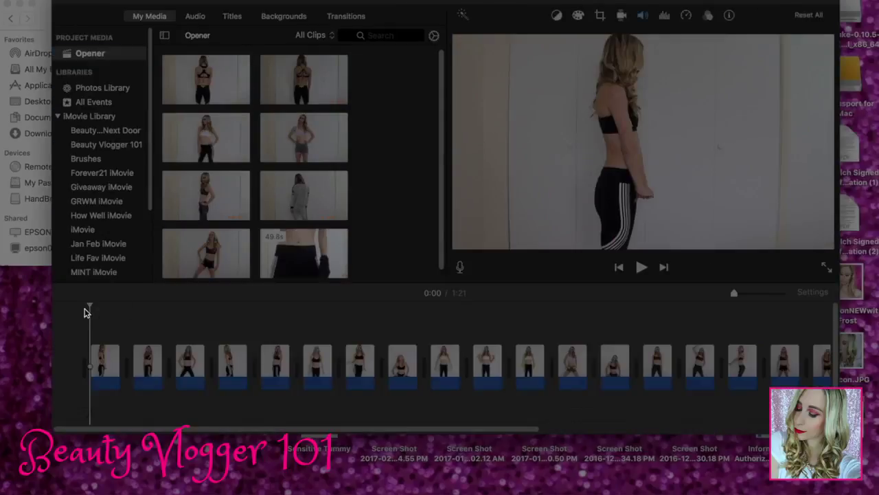
pyautogui.moveTo(87, 305); pyautogui.dragTo(740, 333)
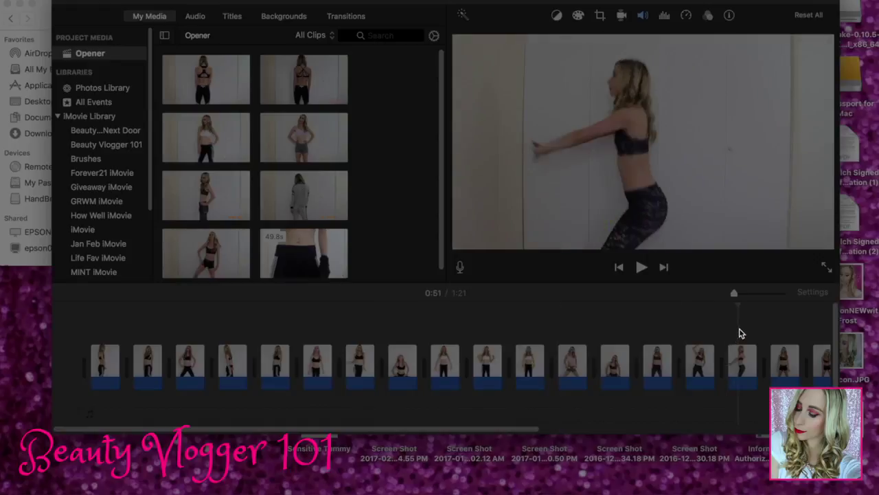
pyautogui.scroll(-1, 546, 424)
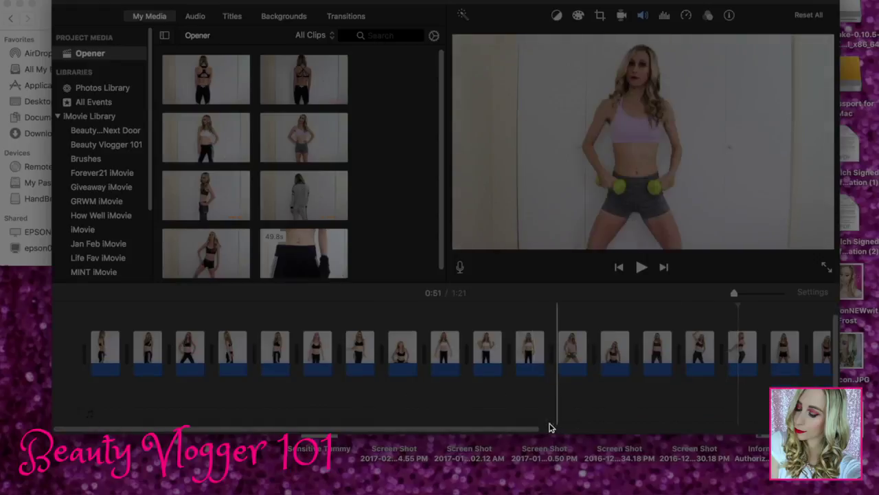
pyautogui.moveTo(526, 428); pyautogui.dragTo(713, 432)
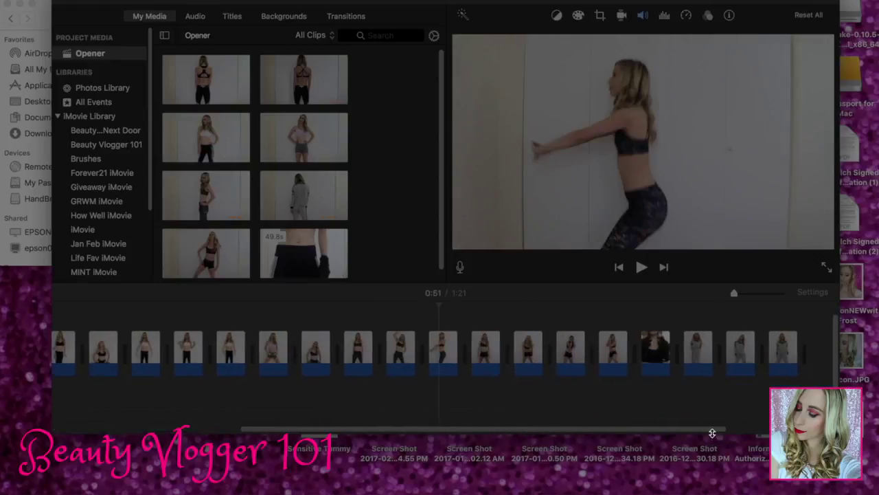
pyautogui.click(654, 316)
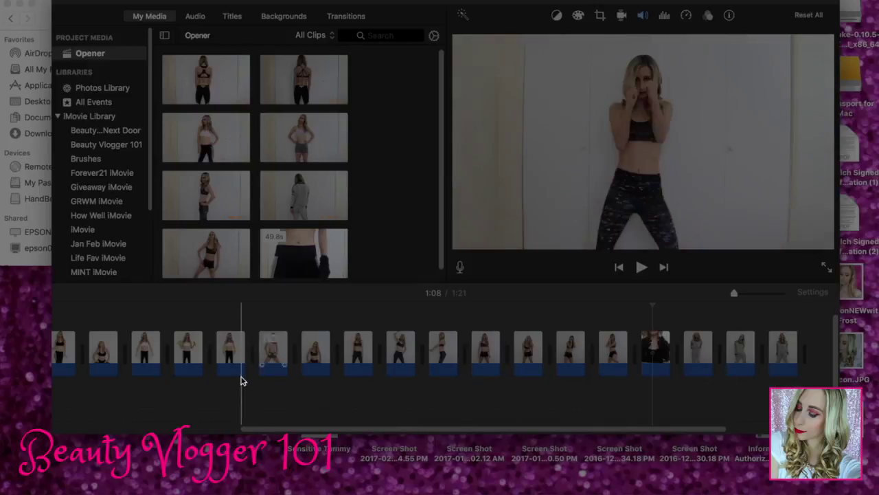
pyautogui.click(261, 423)
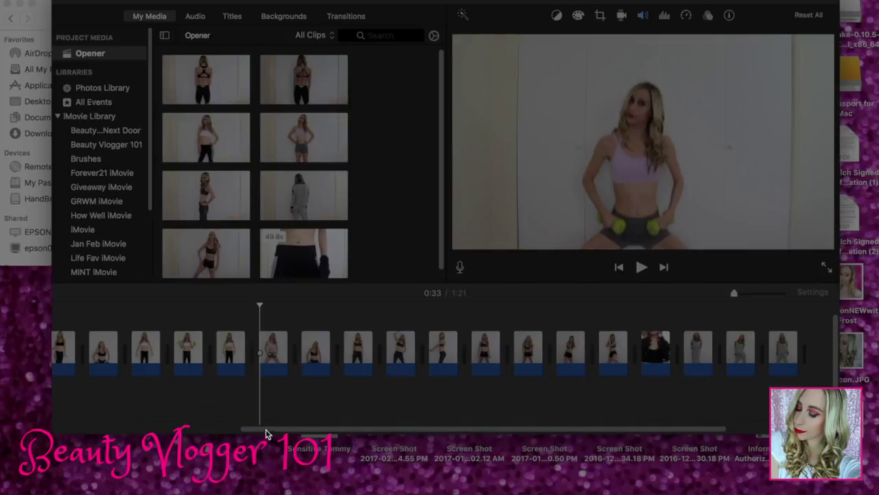
# Reorder the timeline by moving the 4.6-second boxing clip one place earlier and the 1.5-second side-squat clip one place later
pyautogui.click(827, 1)
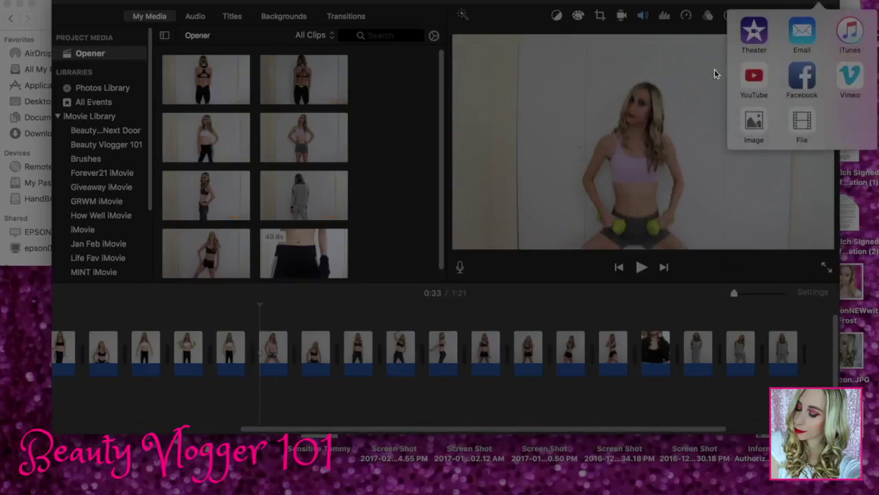
pyautogui.click(452, 429)
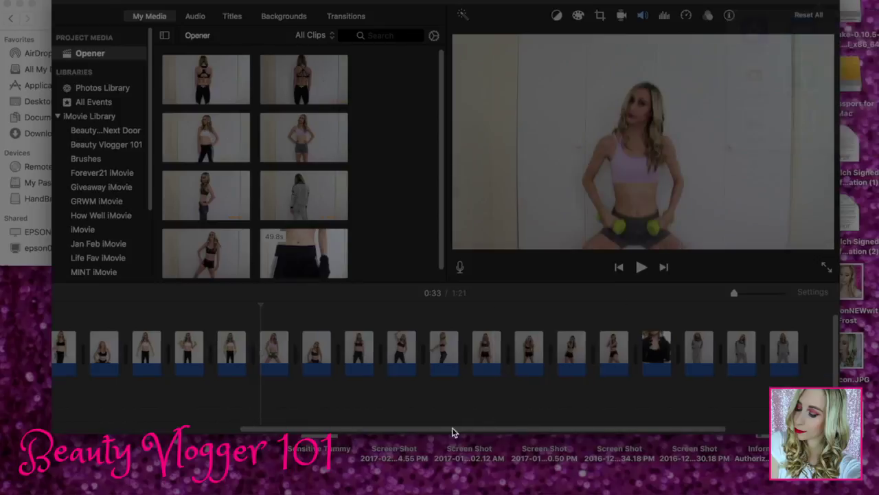
pyautogui.hscroll(-3, 426, 385)
pyautogui.click(364, 352)
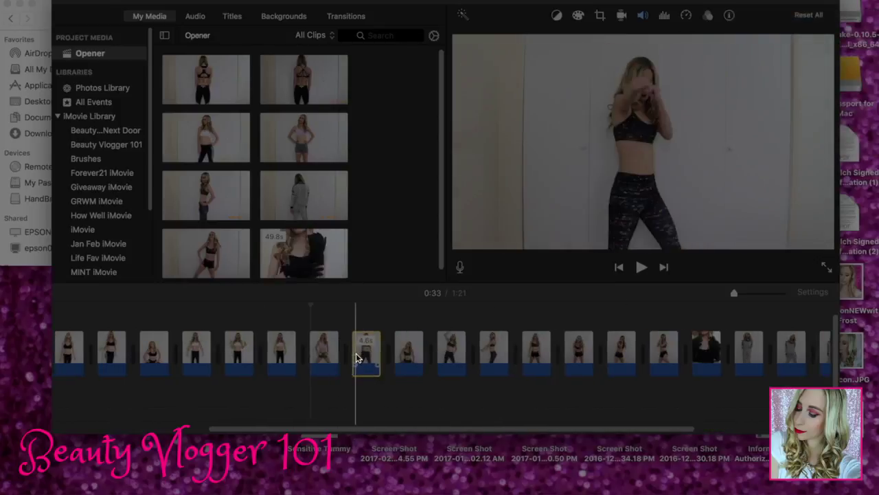
pyautogui.moveTo(520, 357); pyautogui.dragTo(565, 356)
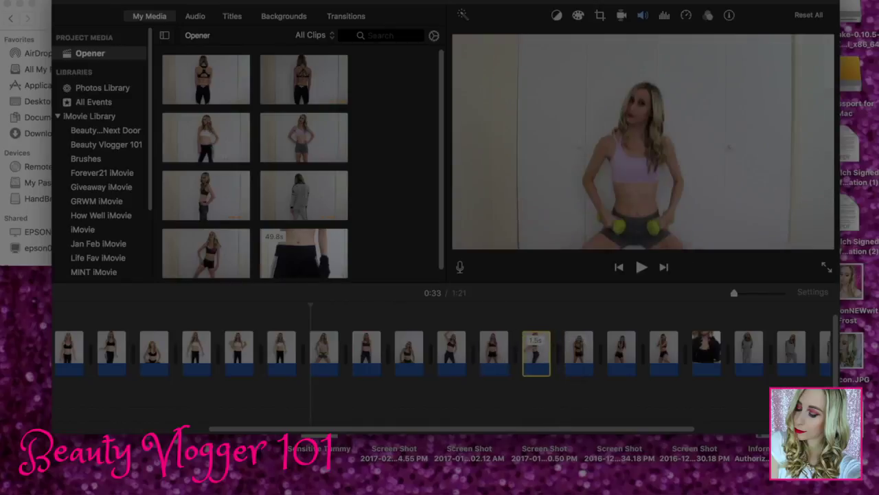
# Send the Opener movie to Final Cut Pro and open the Opener project there
pyautogui.click(82, 0)
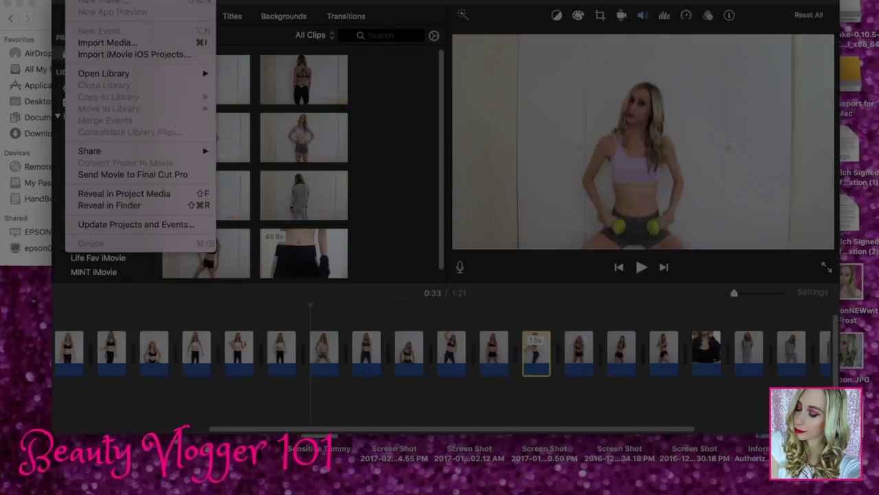
pyautogui.click(146, 178)
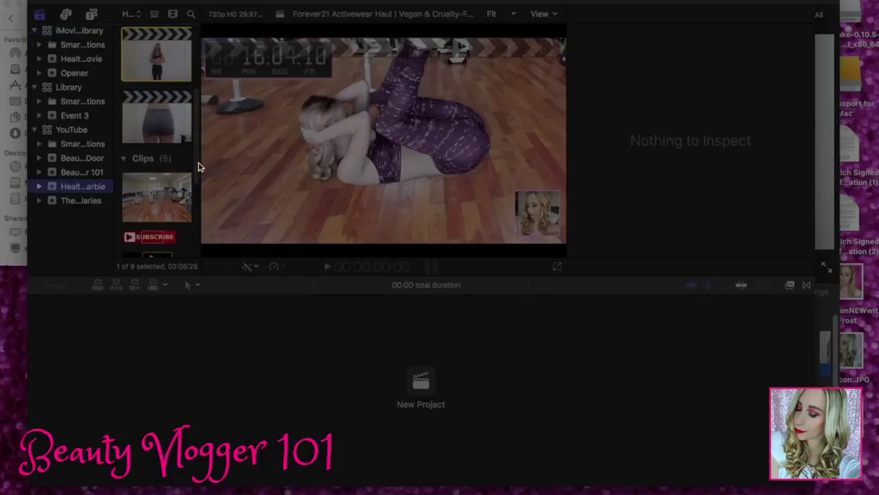
pyautogui.click(76, 73)
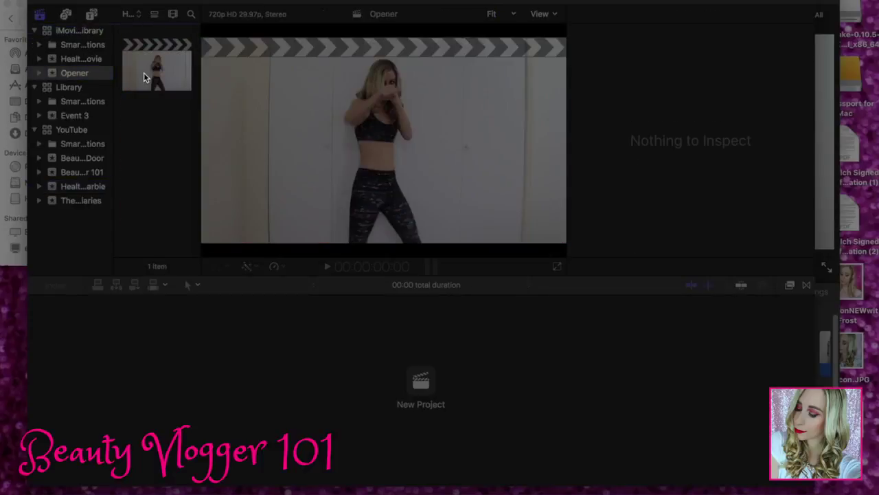
pyautogui.doubleClick(167, 70)
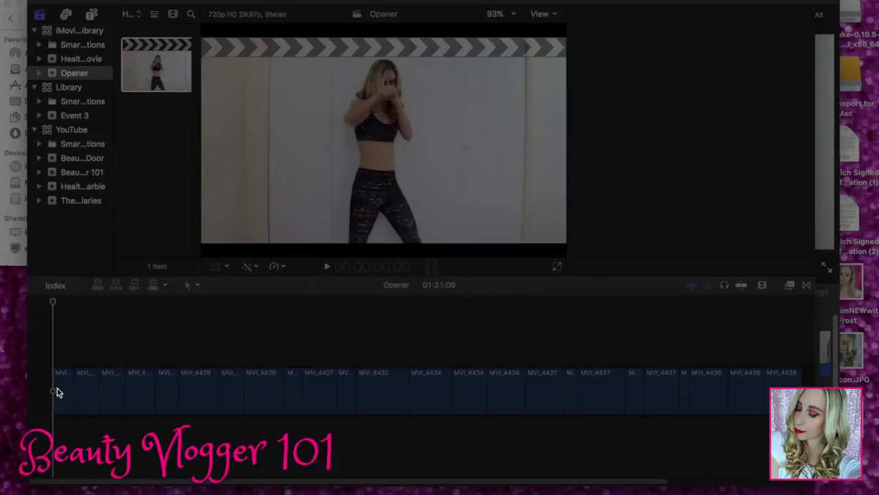
# Move the MVI_4426 jumping clip one place earlier in the timeline, so it becomes the fifth clip
pyautogui.click(79, 326)
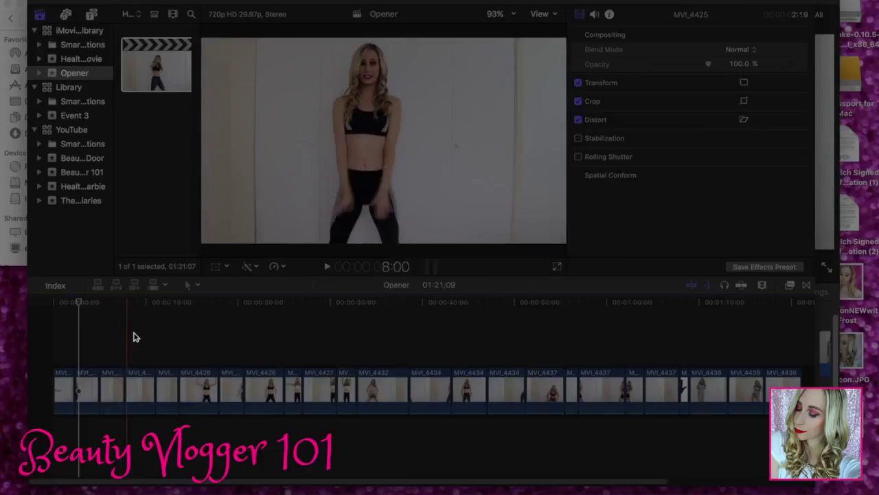
pyautogui.click(197, 393)
pyautogui.moveTo(184, 392); pyautogui.dragTo(169, 384)
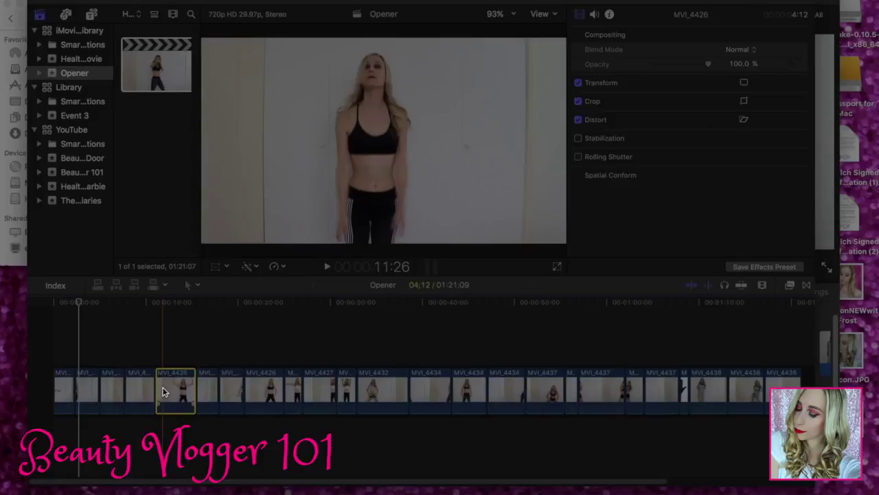
pyautogui.click(187, 355)
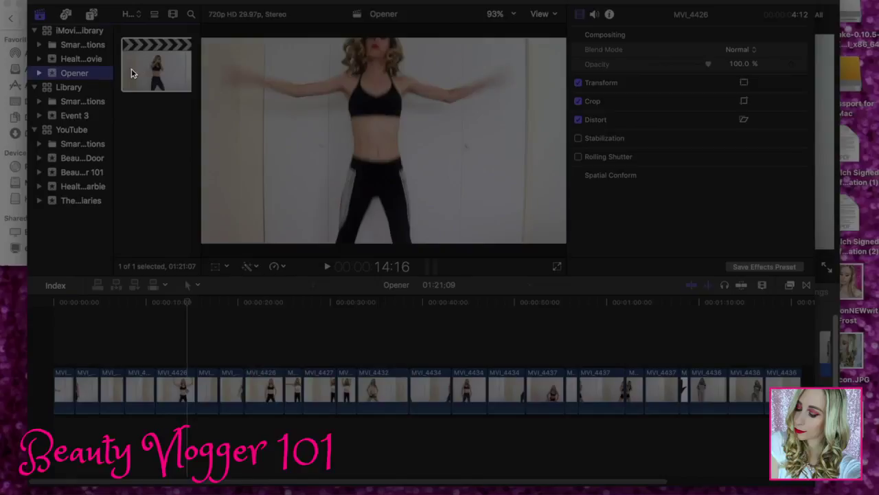
# Browse the YouTube library's events and open the Forever21 Activewear Haul project from the Health & Fitness Barbie event
pyautogui.click(83, 189)
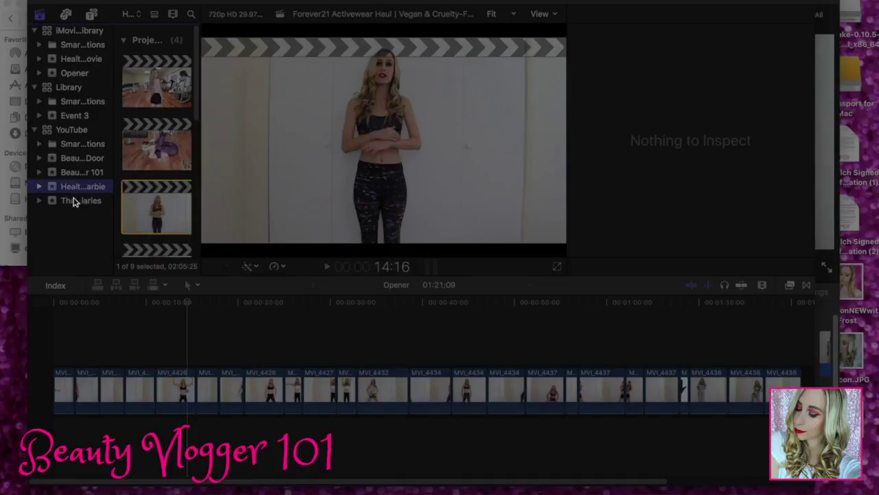
pyautogui.click(83, 158)
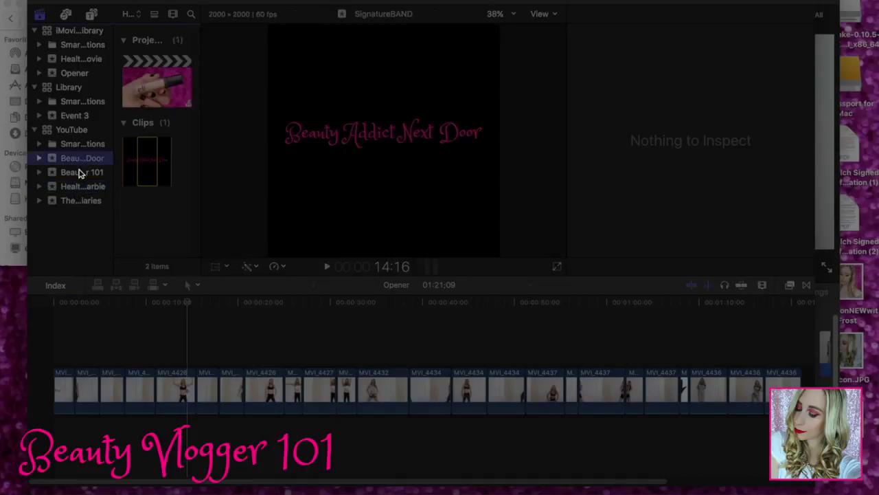
pyautogui.click(80, 172)
pyautogui.click(80, 187)
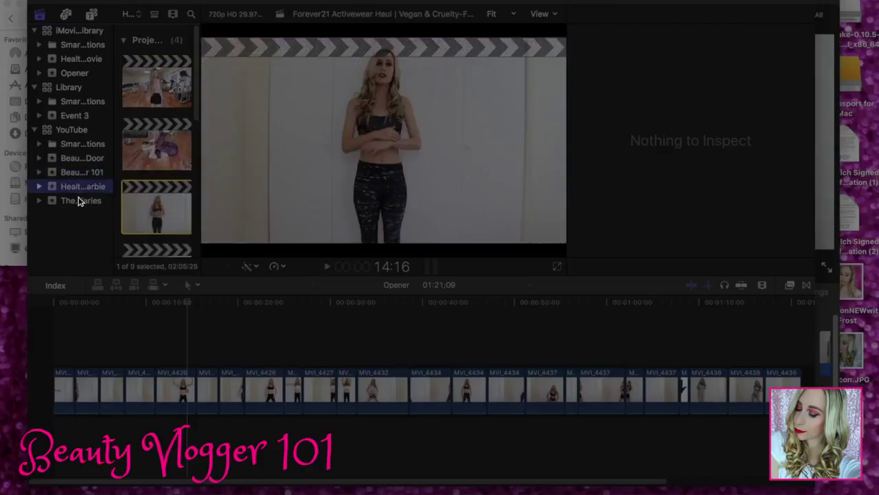
pyautogui.click(79, 200)
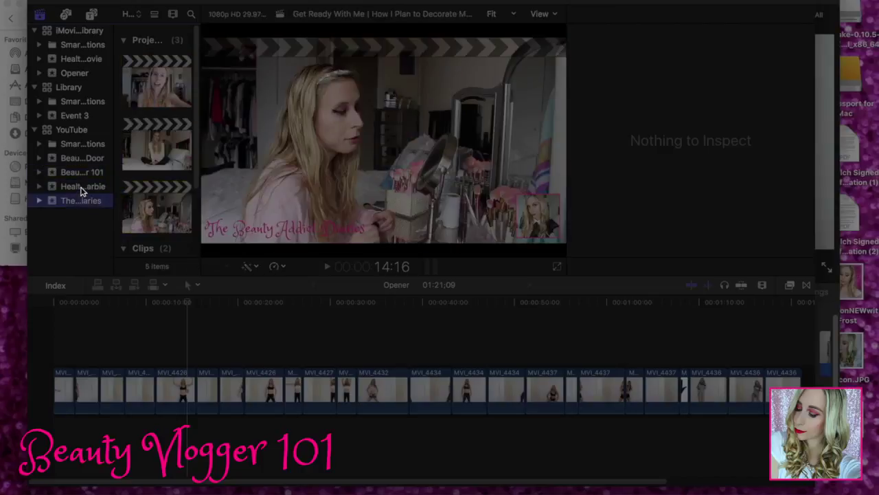
pyautogui.click(81, 186)
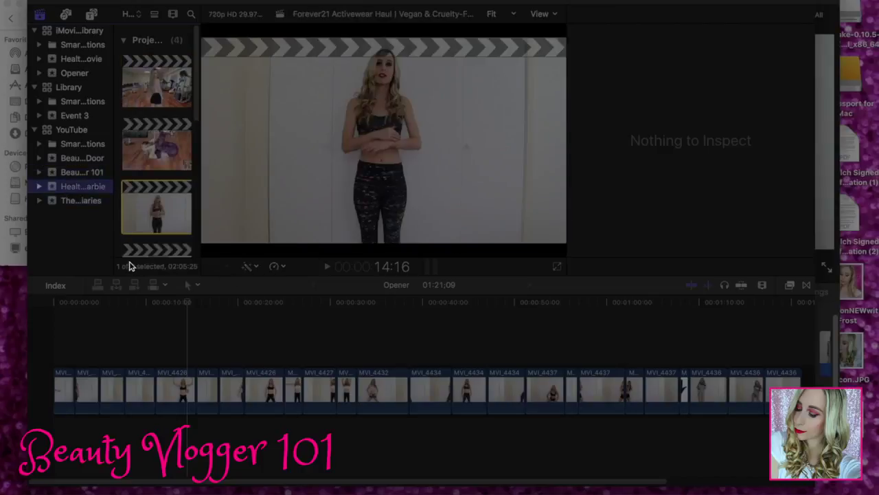
pyautogui.click(171, 215)
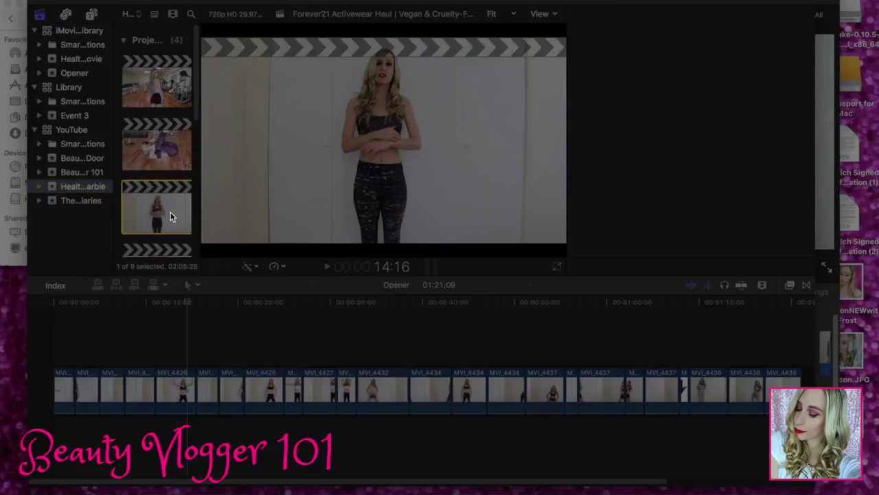
pyautogui.doubleClick(170, 216)
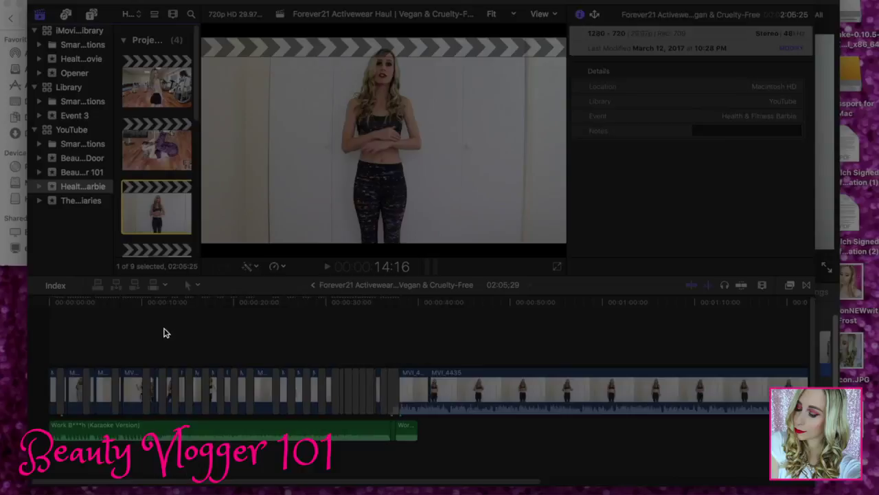
# Scrub through the finished opener at the beginning of the Forever21 haul timeline to review its clips, transitions and music
pyautogui.click(137, 338)
pyautogui.moveTo(141, 309); pyautogui.dragTo(313, 344)
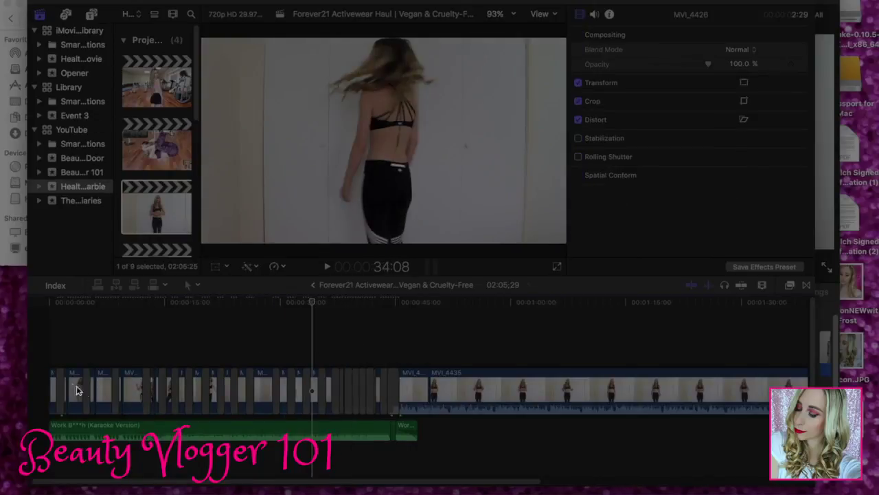
pyautogui.press('space')
# Reopen the Opener project and return the playhead to the very beginning of the timeline
pyautogui.click(78, 74)
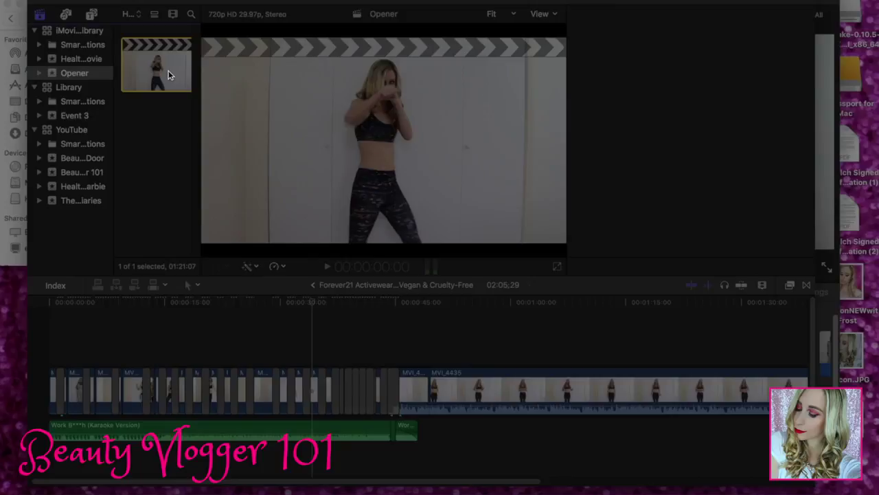
pyautogui.doubleClick(166, 70)
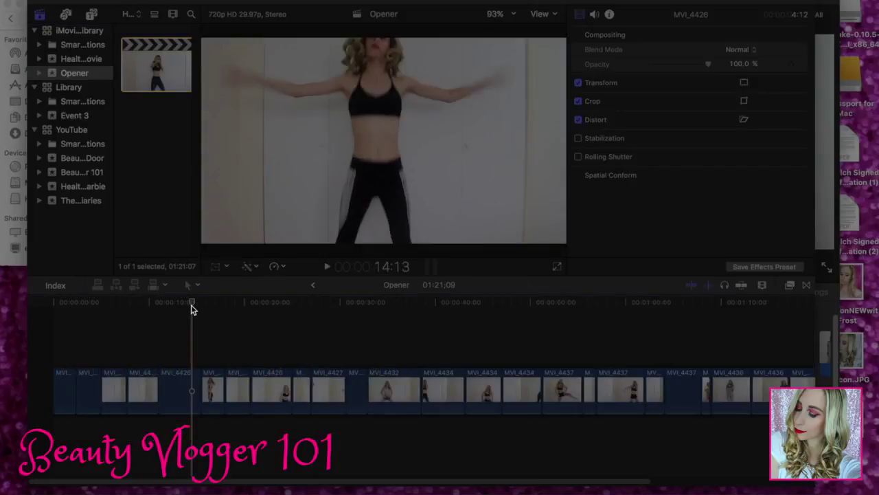
pyautogui.moveTo(191, 304); pyautogui.dragTo(50, 357)
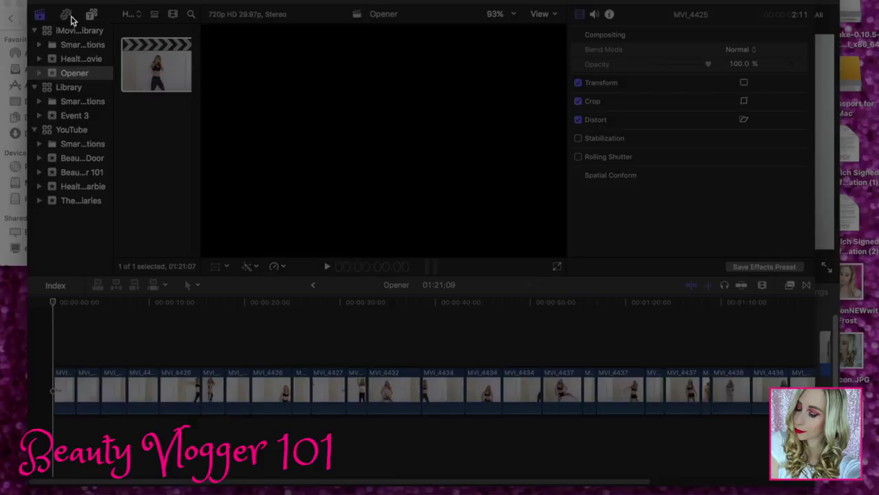
# Search the iTunes music for "work" and add the Britney Spears - Work B__h (Karaoke Version) track beneath the clips from the timeline's start
pyautogui.click(66, 15)
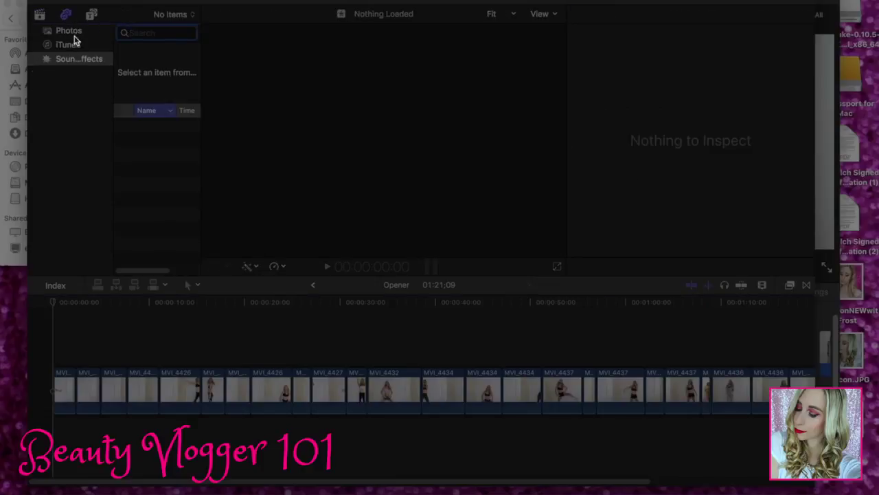
pyautogui.click(74, 37)
pyautogui.click(73, 45)
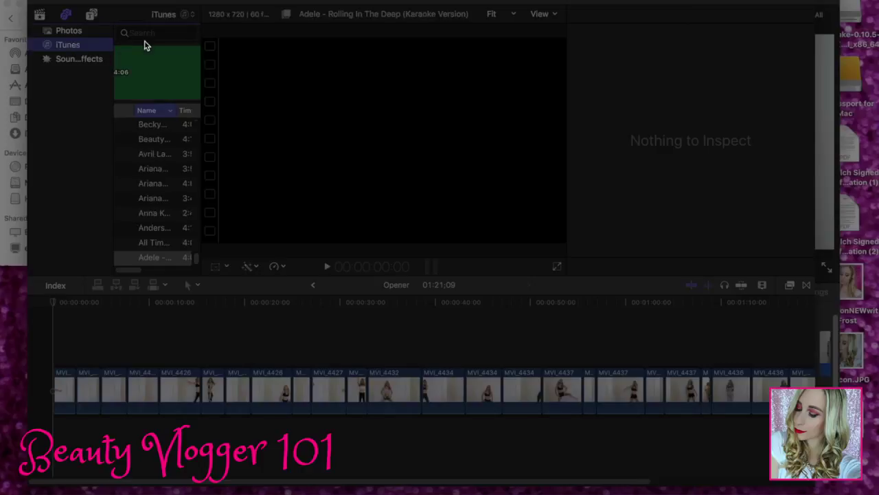
pyautogui.click(150, 33)
pyautogui.write('work')
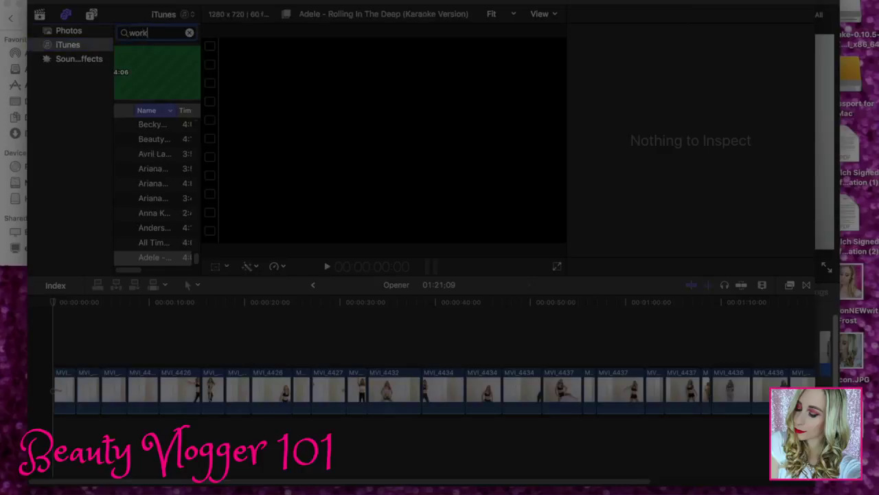
pyautogui.click(145, 169)
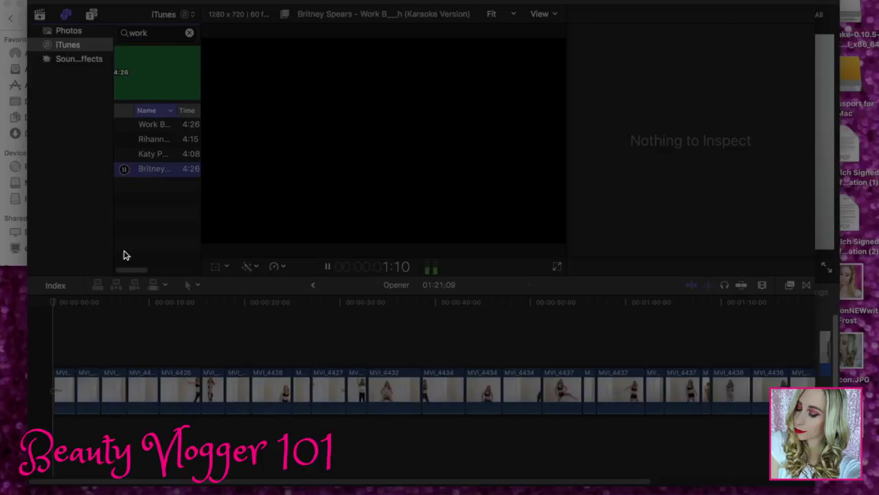
pyautogui.moveTo(157, 175); pyautogui.dragTo(55, 431)
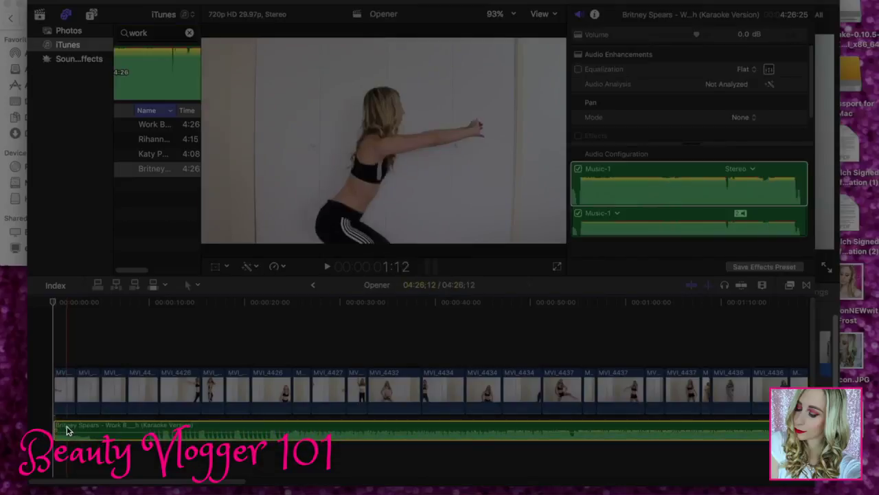
# Trim about 10 seconds off the start of the karaoke track and align it with the timeline's beginning
pyautogui.moveTo(66, 429); pyautogui.dragTo(151, 426)
pyautogui.press('space')
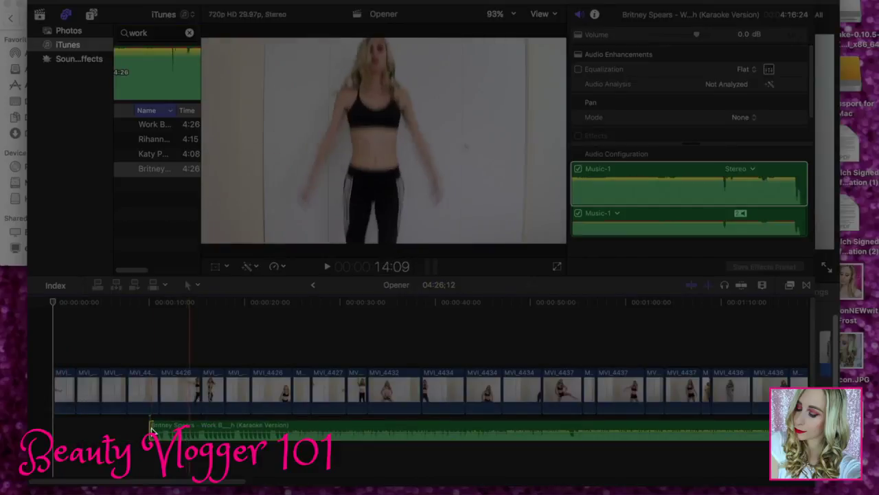
pyautogui.press('super+z')
pyautogui.moveTo(85, 427); pyautogui.dragTo(72, 427)
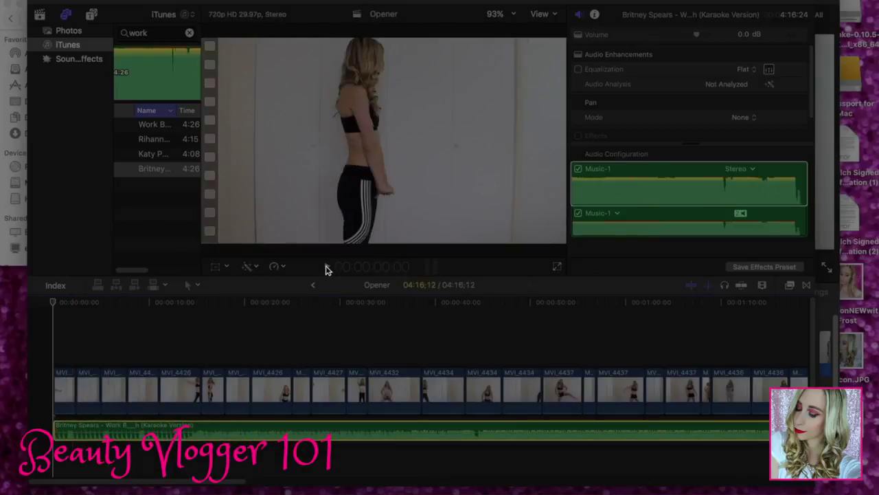
# Play the opener from the beginning of the timeline to hear how the trimmed music fits the first clips
pyautogui.click(327, 268)
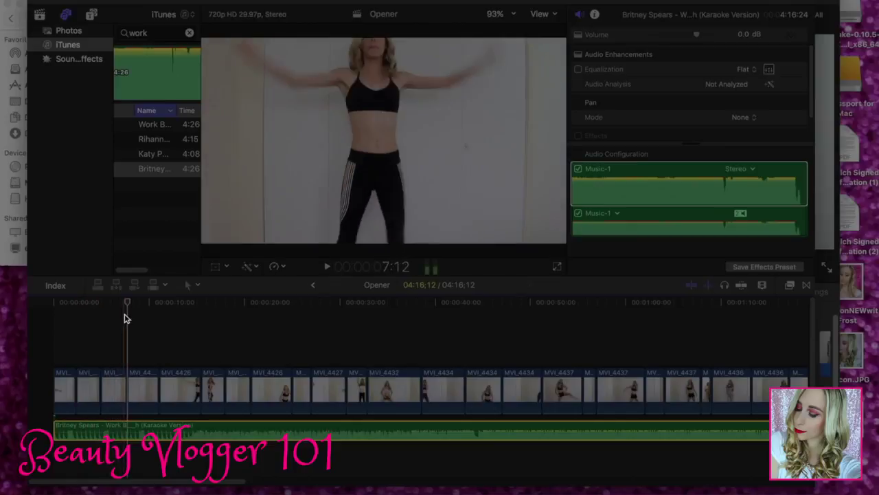
pyautogui.moveTo(128, 303); pyautogui.dragTo(55, 303)
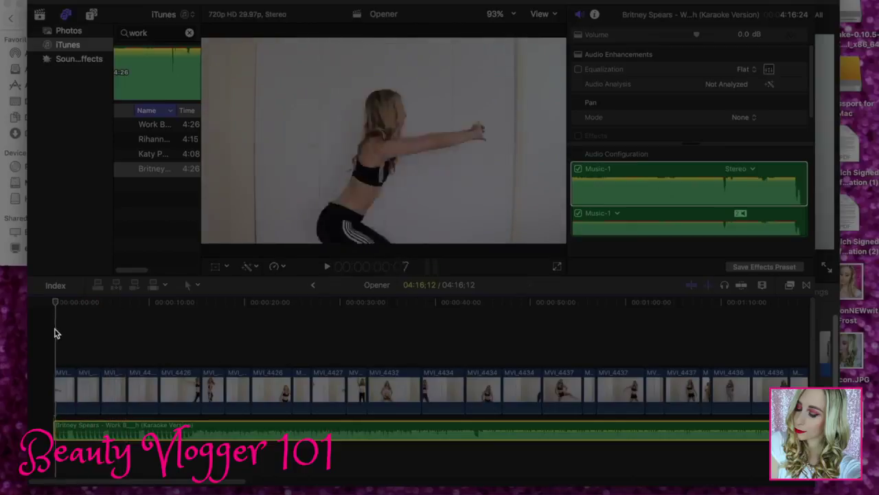
pyautogui.click(327, 270)
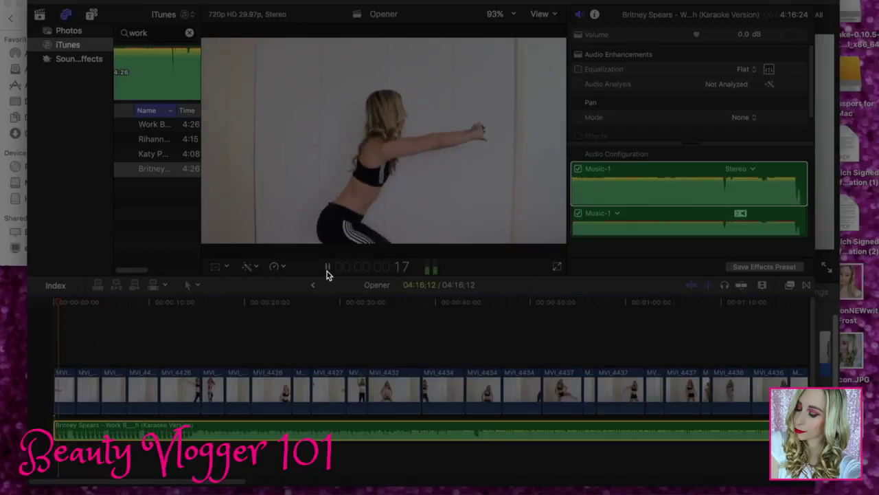
pyautogui.click(327, 272)
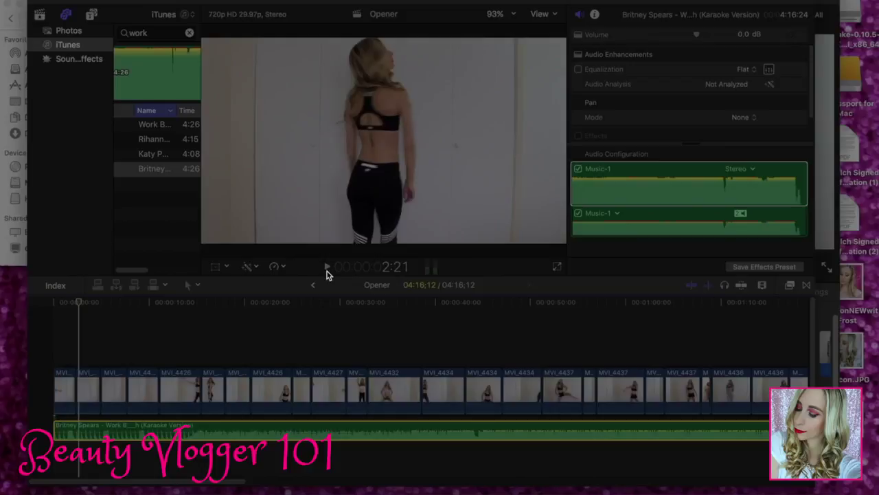
# Open the Forever21 Activewear Haul project from the Health & Fitness Barbie event and play its finished opener from the start
pyautogui.click(43, 13)
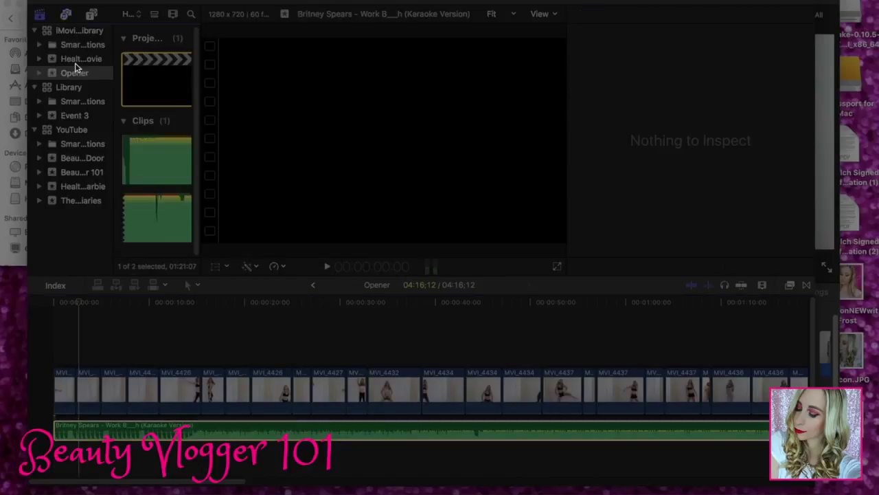
pyautogui.click(84, 185)
pyautogui.doubleClick(151, 85)
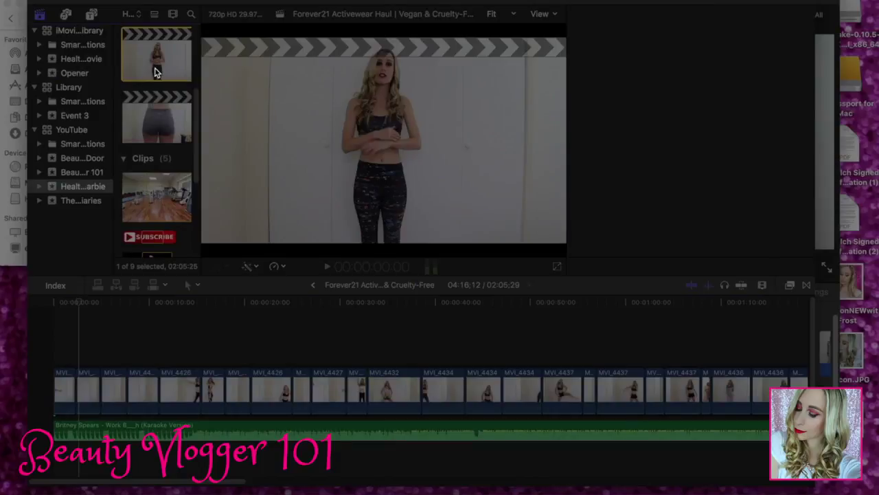
pyautogui.click(56, 348)
pyautogui.moveTo(57, 308); pyautogui.dragTo(49, 307)
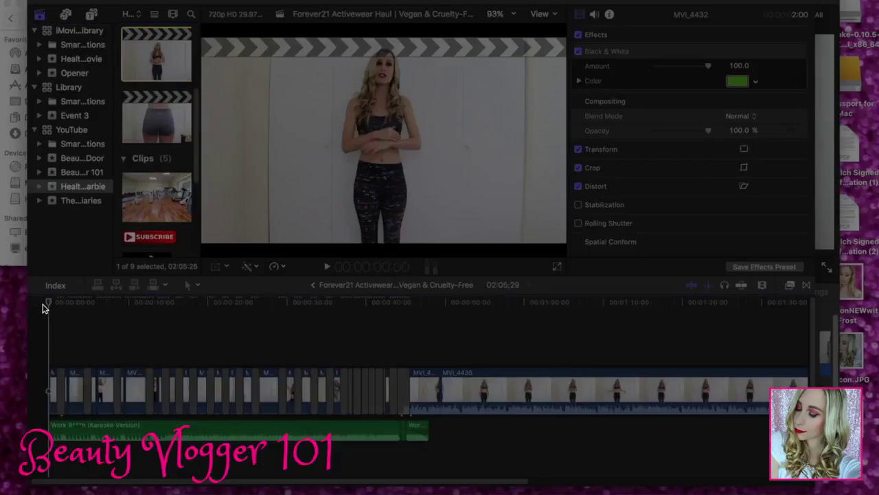
pyautogui.click(328, 268)
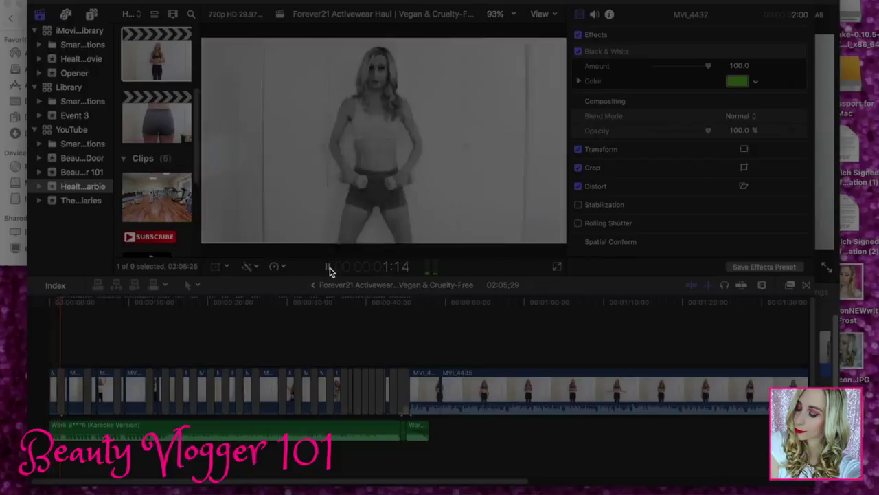
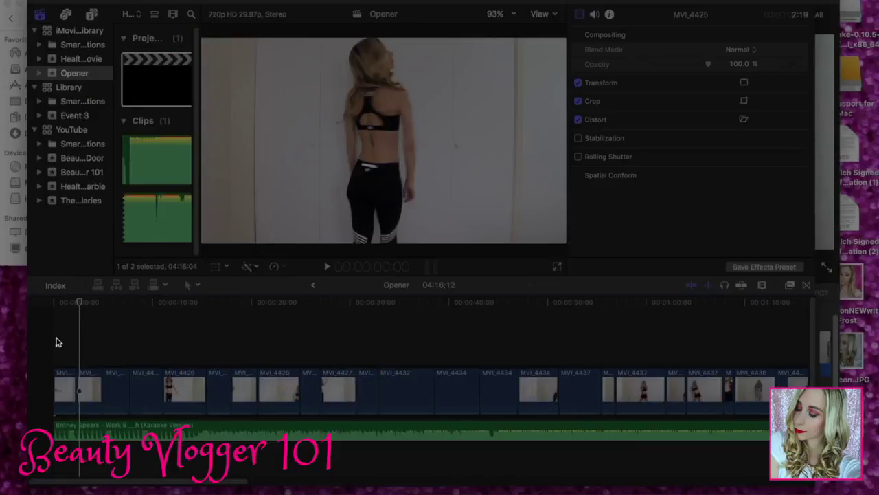
# Play the Opener project from the start and shorten its first clip, MVI_4425, to 1:15 to match the music
pyautogui.click(55, 307)
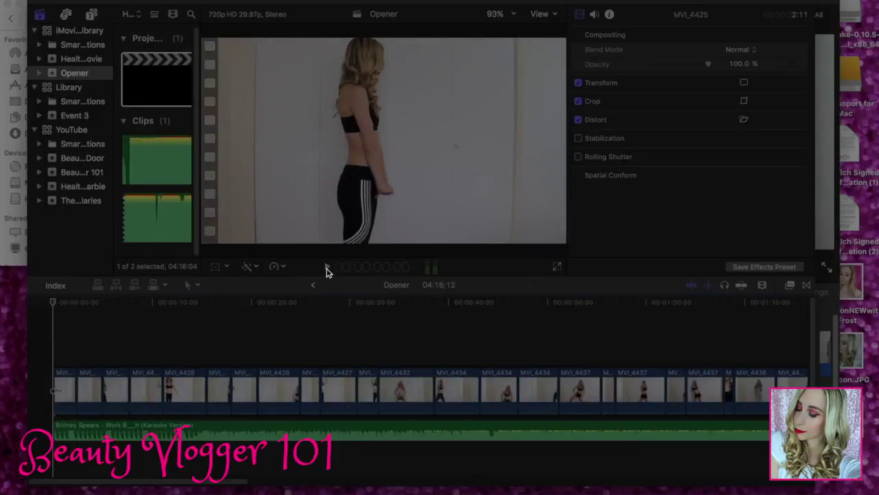
pyautogui.click(327, 268)
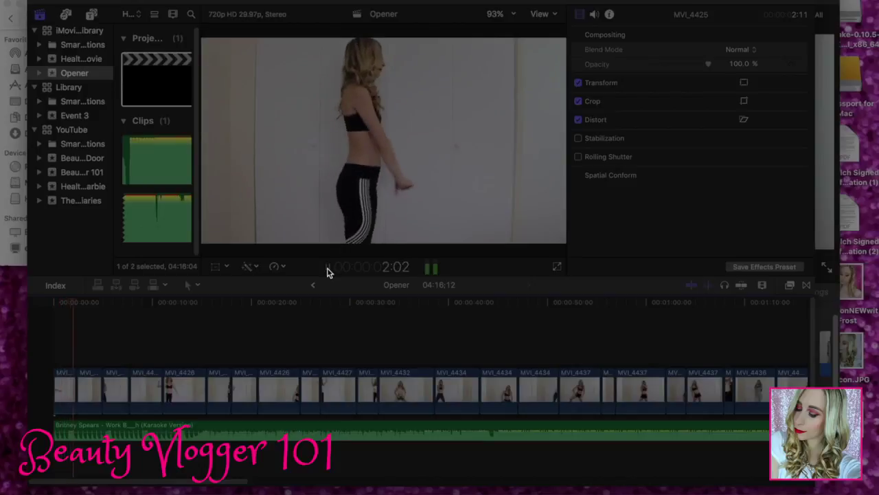
pyautogui.click(72, 374)
pyautogui.press('space')
pyautogui.moveTo(71, 375); pyautogui.dragTo(58, 356)
# Play the opening clips against the music and shorten the second MVI_4425 clip to 25 frames
pyautogui.click(327, 268)
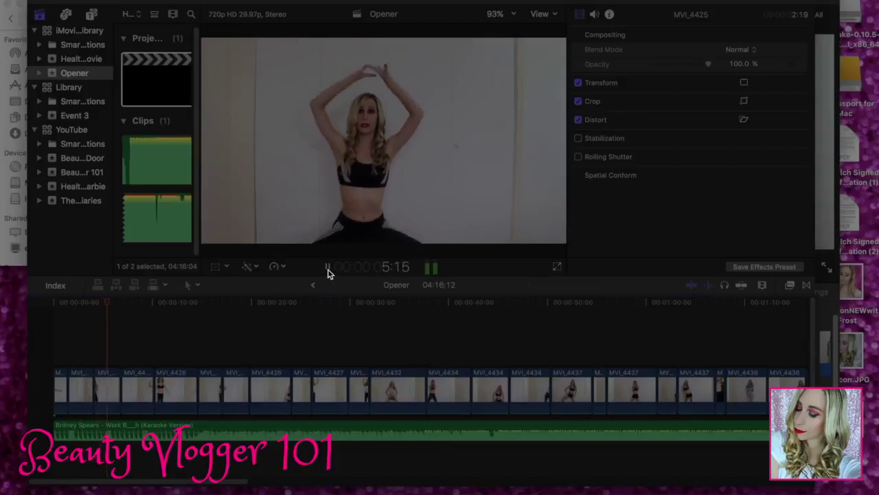
pyautogui.click(65, 349)
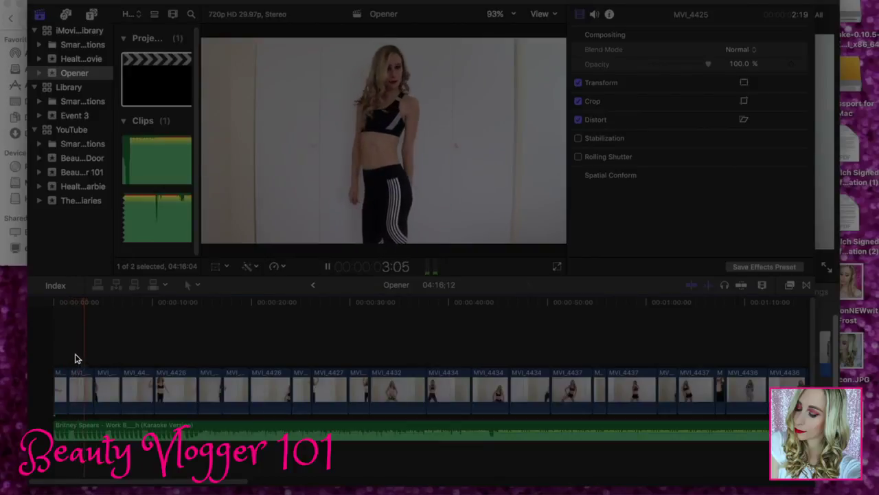
pyautogui.click(62, 358)
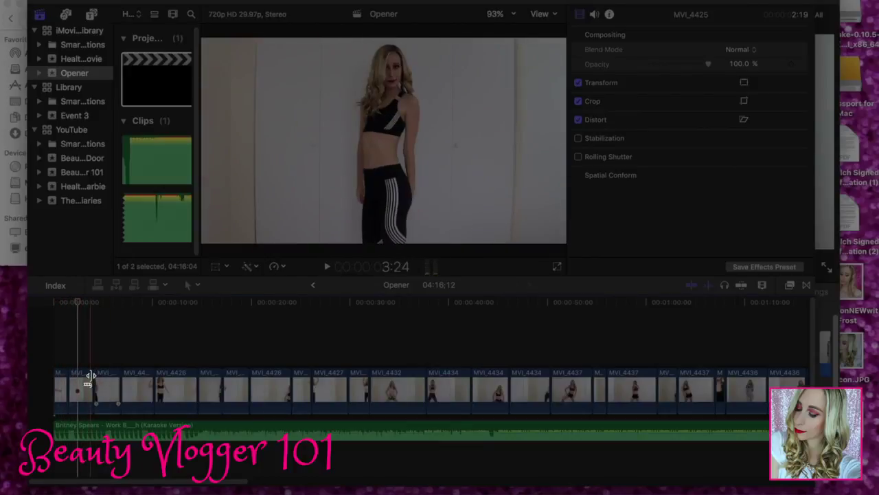
pyautogui.moveTo(81, 376); pyautogui.dragTo(73, 373)
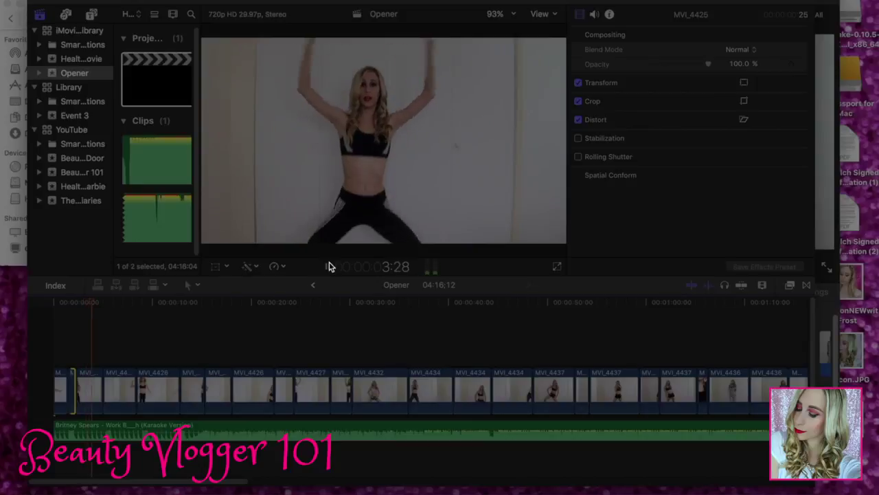
# Move the 2:15 MVI_4426 clip forward in the timeline so it directly follows the third clip
pyautogui.click(328, 267)
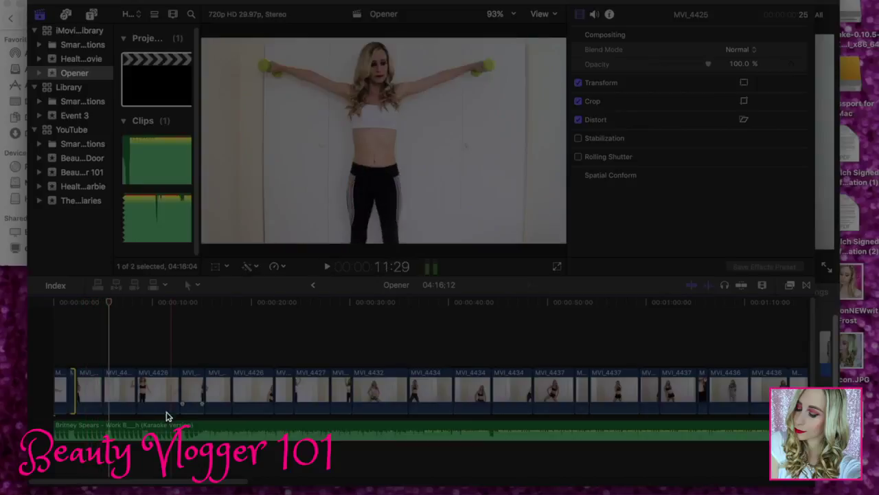
pyautogui.click(144, 362)
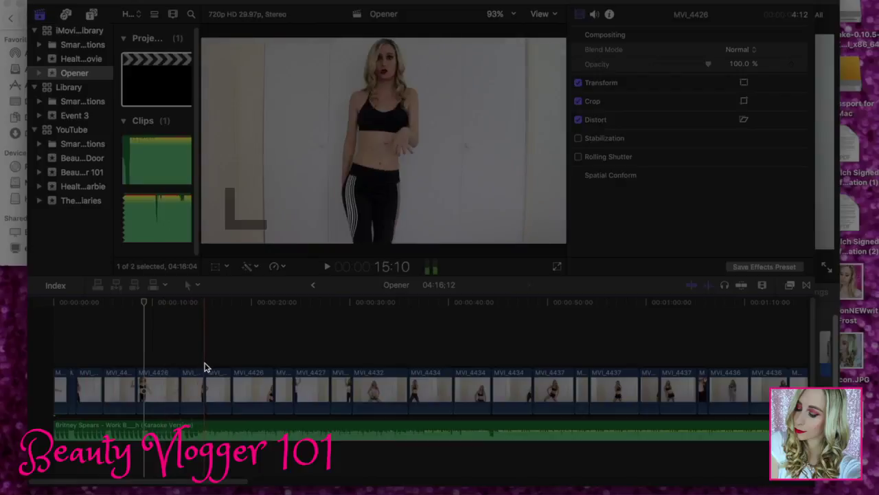
pyautogui.click(195, 387)
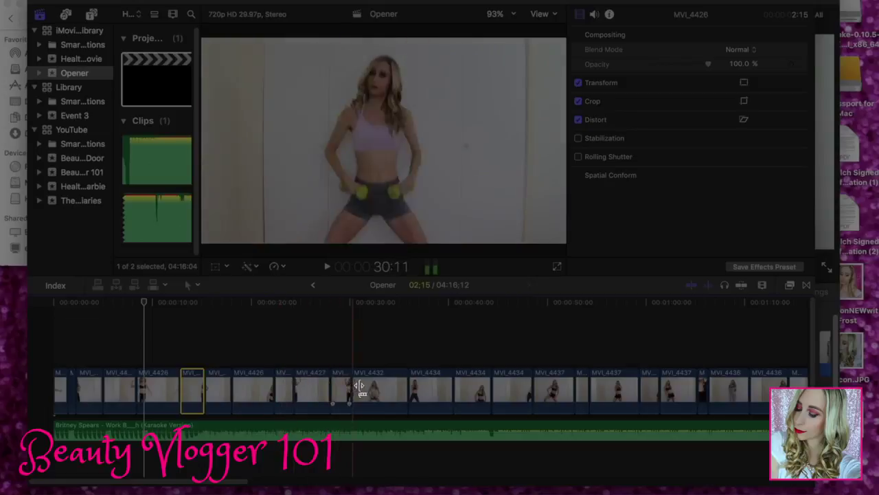
pyautogui.press('space')
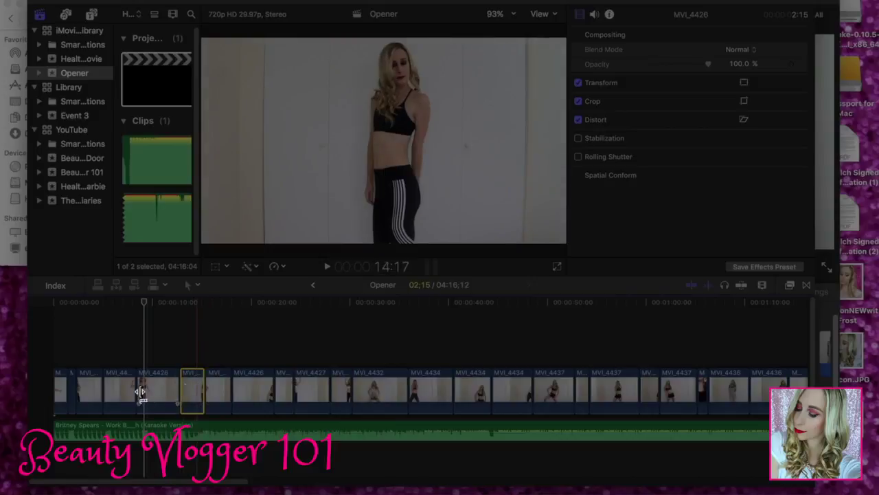
pyautogui.moveTo(184, 380); pyautogui.dragTo(103, 388)
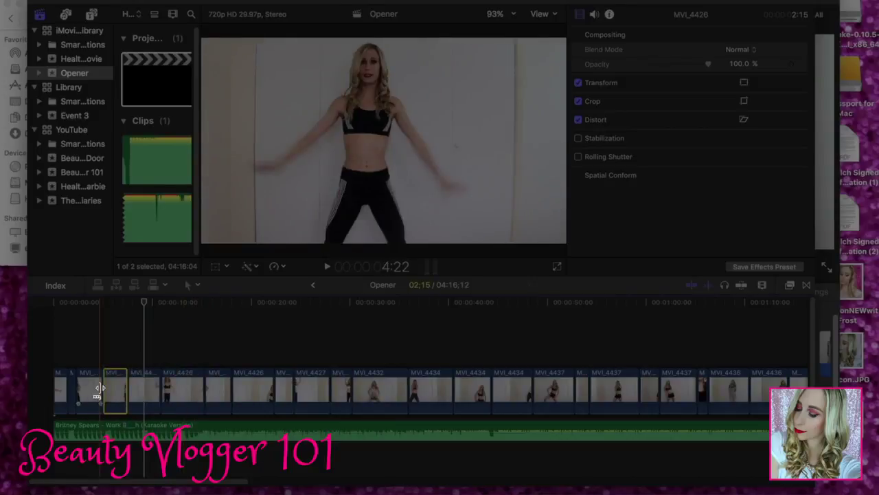
# Shorten the moved MVI_4426 clip to 1:08 and the MVI_4425 clip after it to 2:05, playing back to find the beat
pyautogui.click(326, 268)
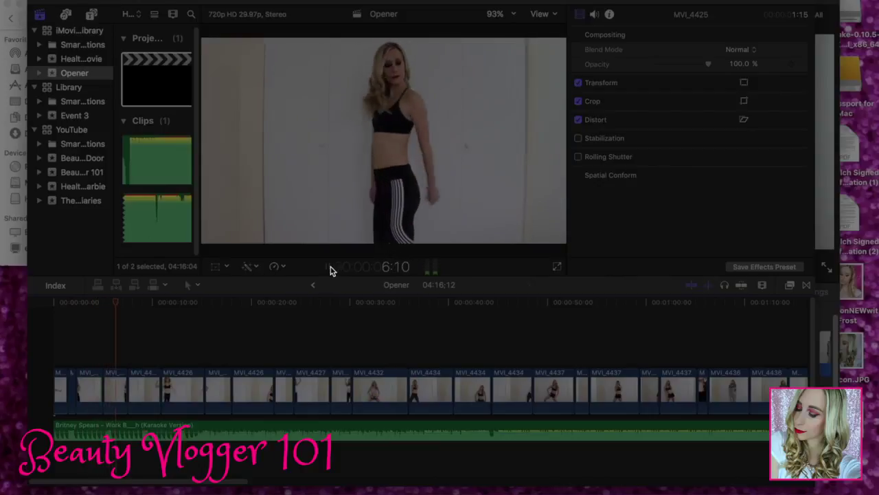
pyautogui.click(121, 376)
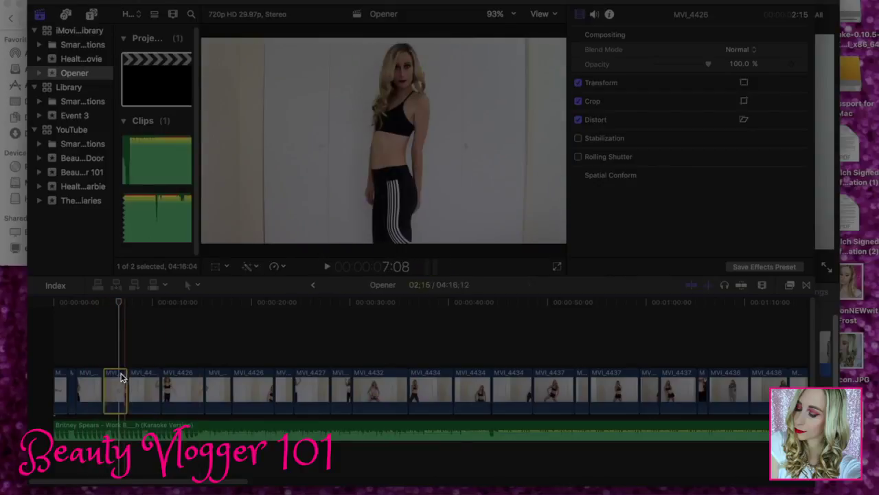
pyautogui.moveTo(116, 379); pyautogui.dragTo(104, 377)
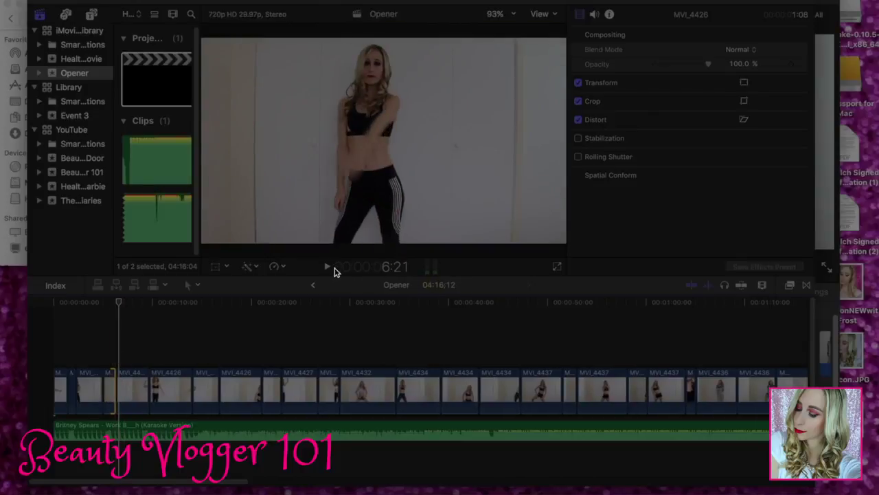
pyautogui.click(140, 376)
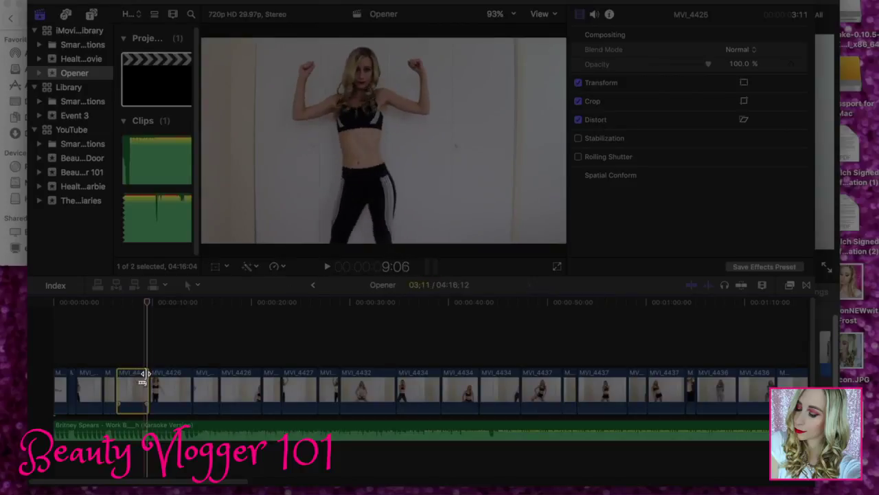
pyautogui.moveTo(140, 373); pyautogui.dragTo(136, 373)
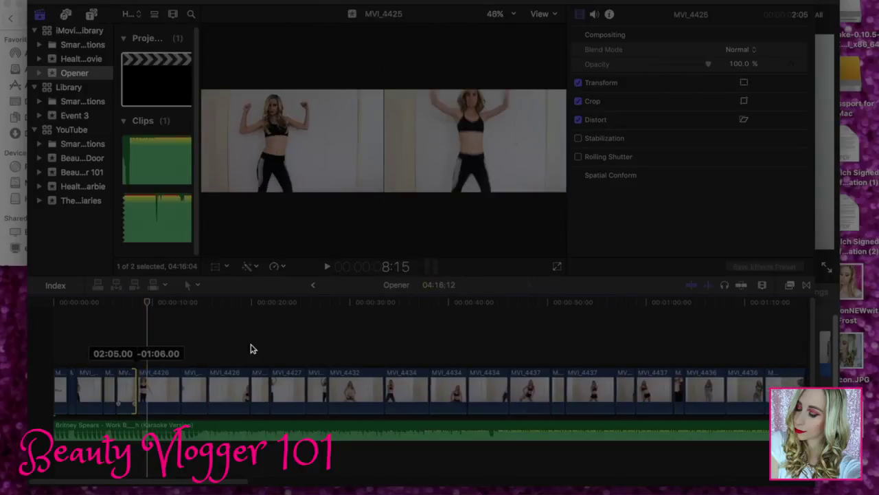
# Move the short dumbbell clip from before MVI_4432 to directly after the fifth clip, and shorten it to fit the music
pyautogui.click(377, 349)
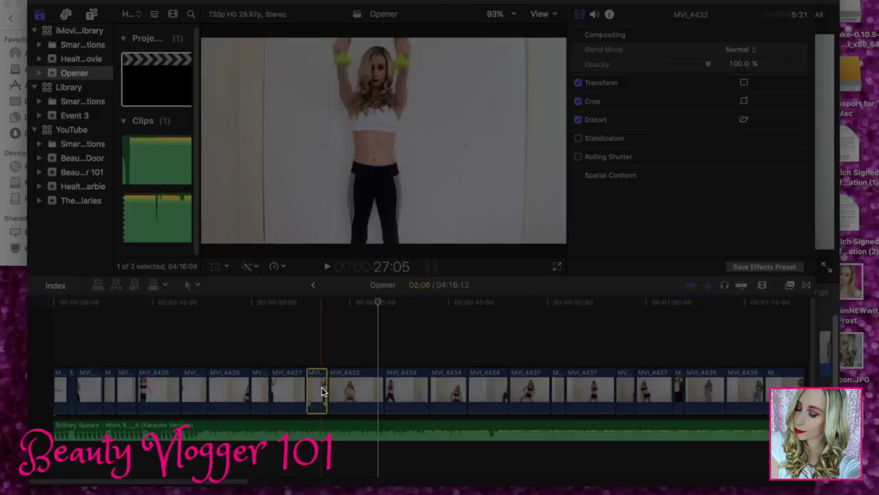
pyautogui.moveTo(133, 387); pyautogui.dragTo(140, 387)
pyautogui.click(319, 290)
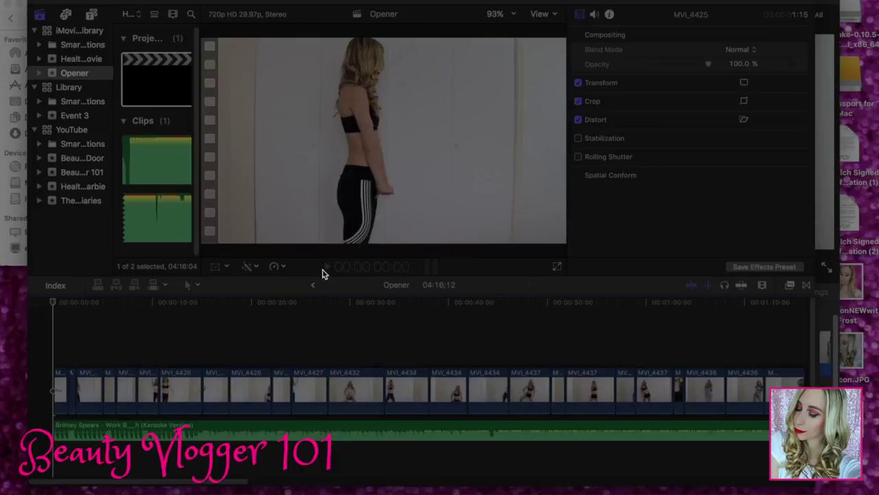
pyautogui.click(327, 268)
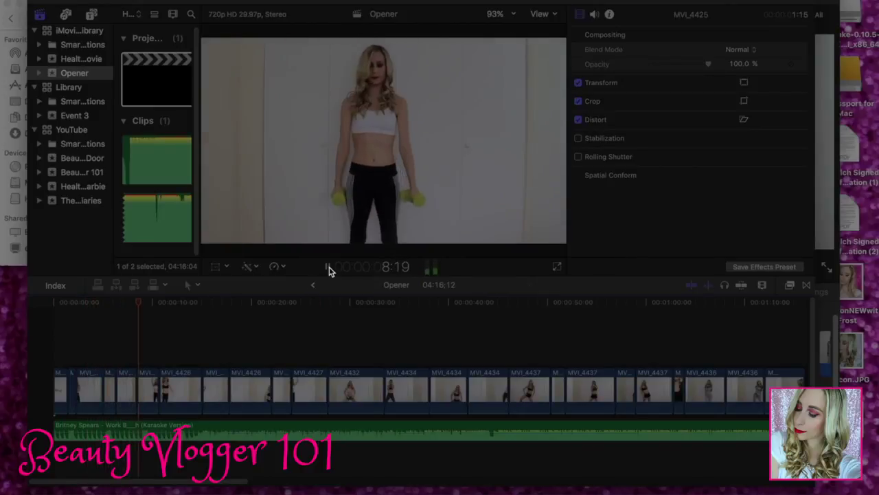
pyautogui.click(328, 268)
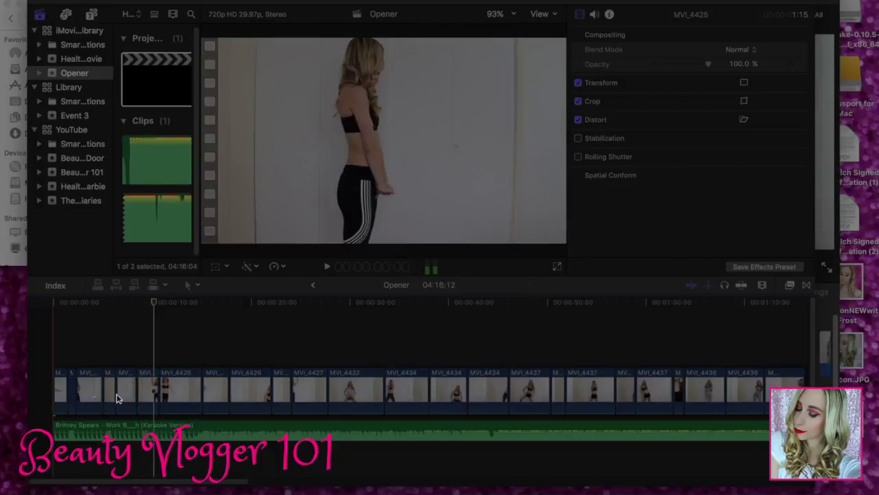
pyautogui.moveTo(149, 385); pyautogui.dragTo(137, 360)
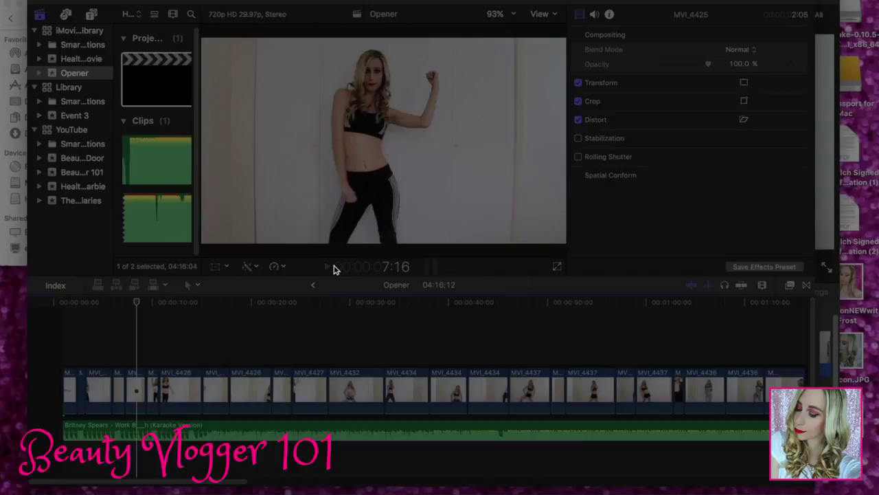
# Play on from the dumbbell clip and shorten the long MVI_4426 clip that follows it to match the music
pyautogui.click(334, 269)
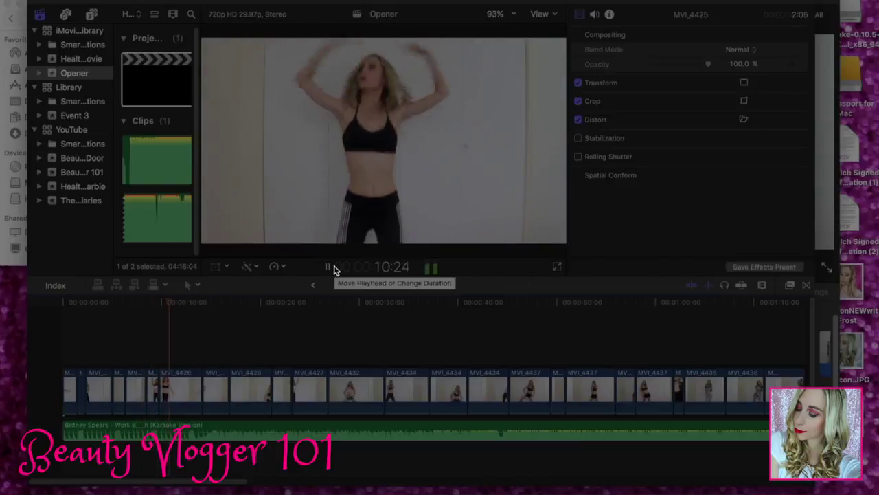
pyautogui.press('space')
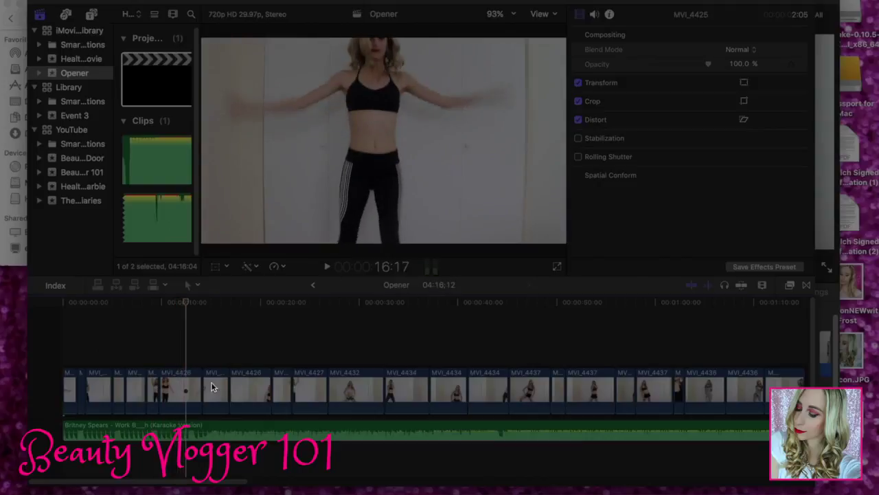
pyautogui.moveTo(185, 380); pyautogui.dragTo(178, 372)
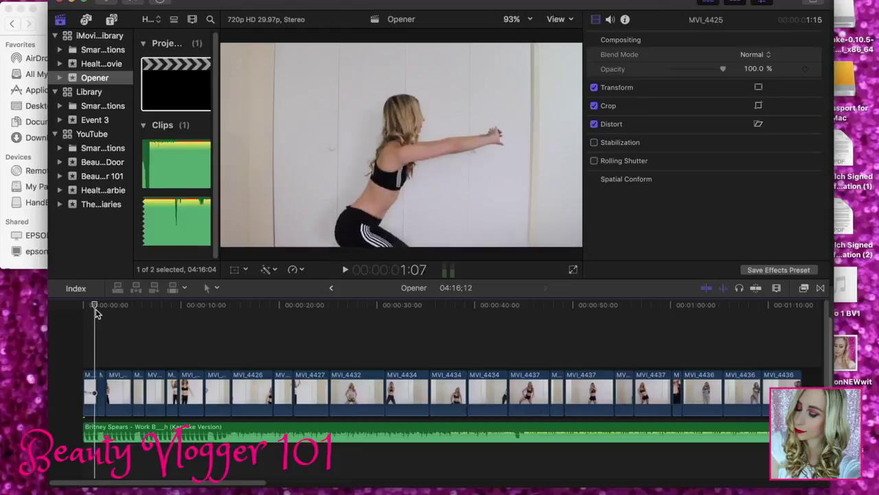
# Find the Black & White effect by searching the effects for "black" and apply it to the first MVI_4425 clip
pyautogui.click(78, 307)
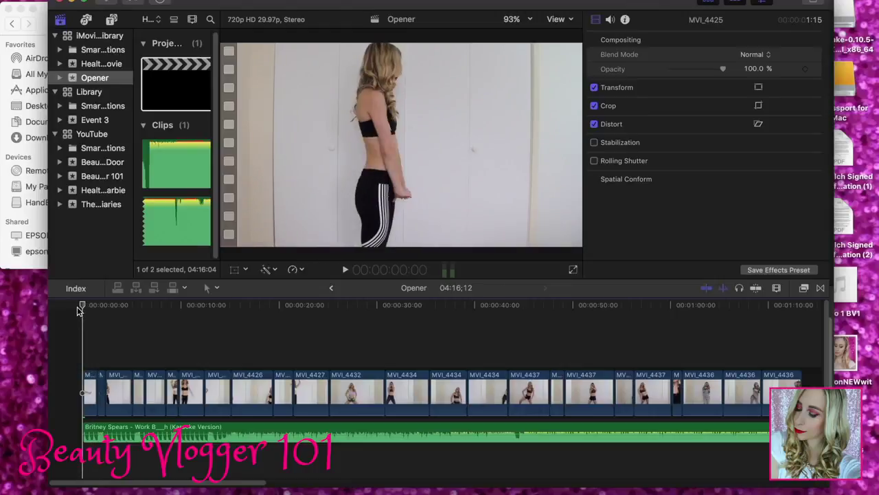
pyautogui.click(90, 393)
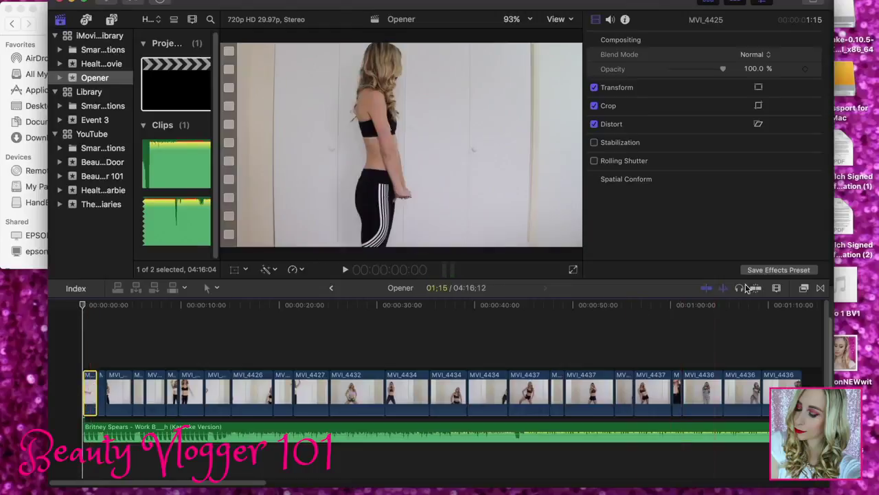
pyautogui.click(804, 288)
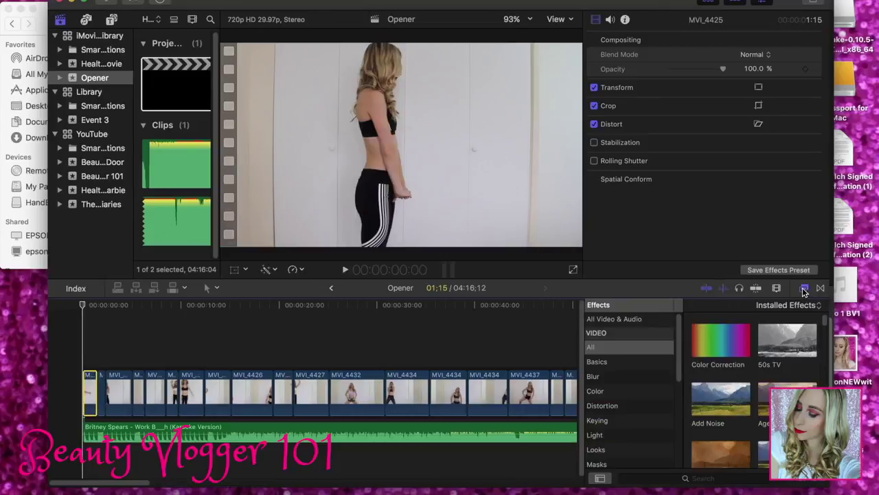
pyautogui.click(677, 481)
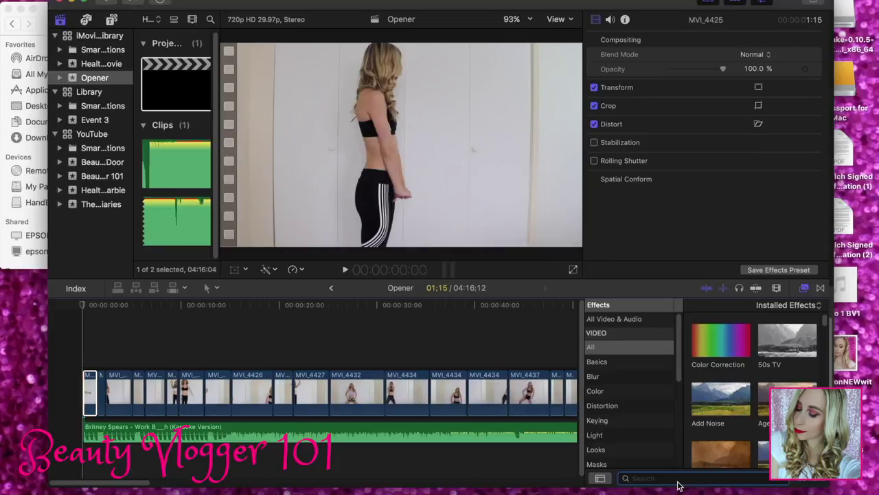
pyautogui.write('black')
pyautogui.press('Return')
pyautogui.click(712, 358)
pyautogui.moveTo(718, 340); pyautogui.dragTo(87, 388)
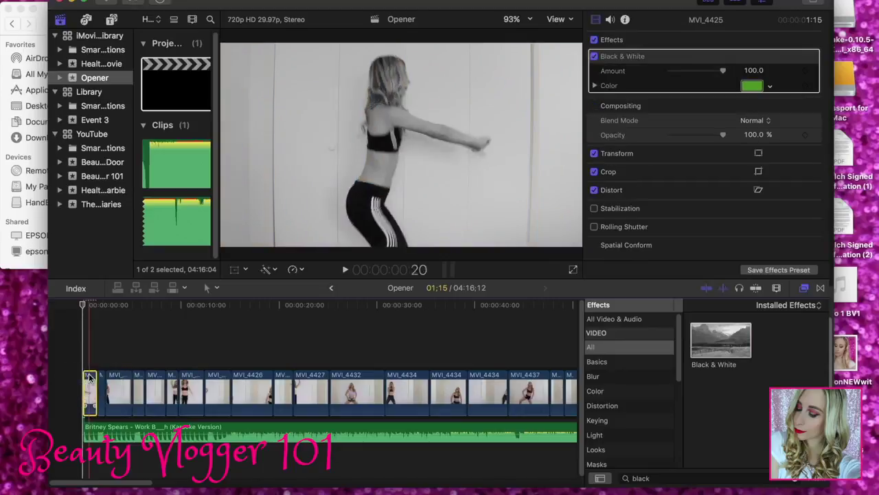
# Play back the section from about 11 seconds to check the cuts against the music, and return to the start of the timeline
pyautogui.click(279, 335)
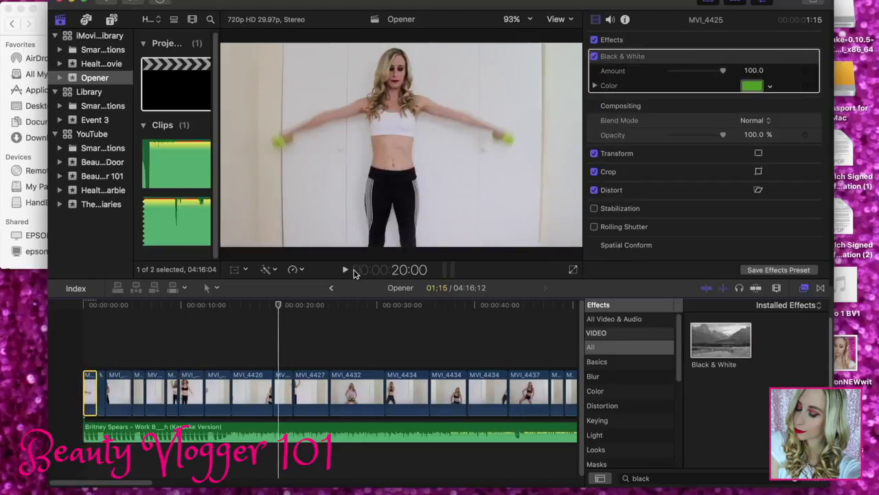
pyautogui.click(351, 271)
pyautogui.click(192, 352)
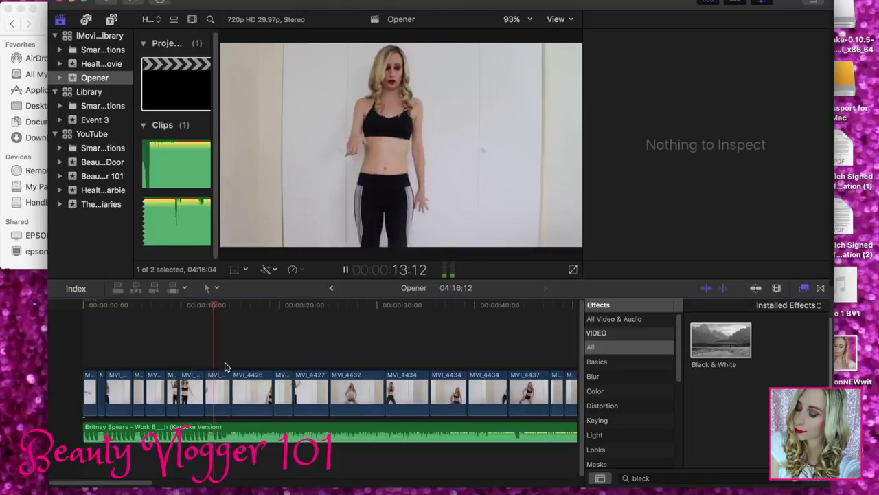
pyautogui.click(345, 270)
pyautogui.click(335, 323)
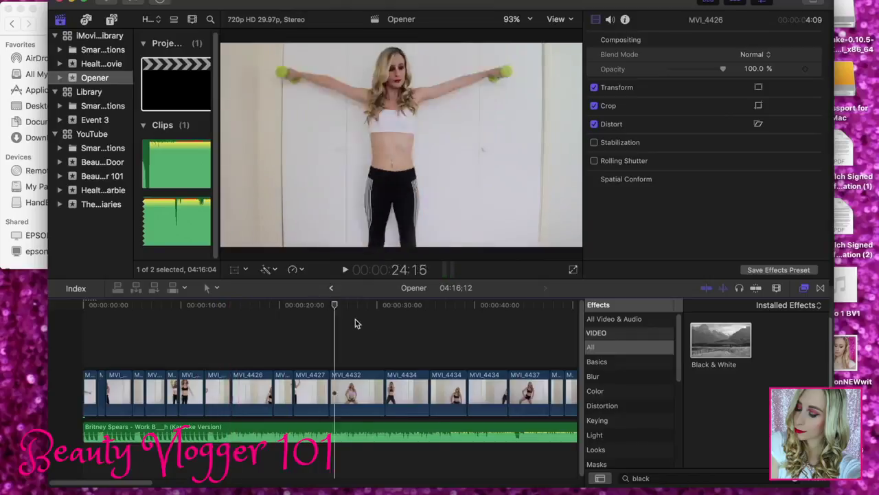
pyautogui.click(473, 323)
pyautogui.press('Home')
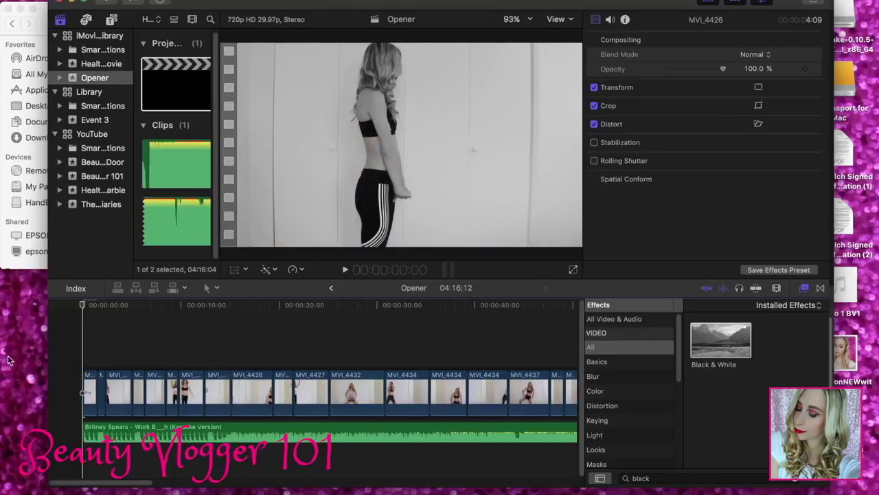
# Add the Black & White effect once more to the first clip, and also to the third and fifth clips
pyautogui.doubleClick(728, 335)
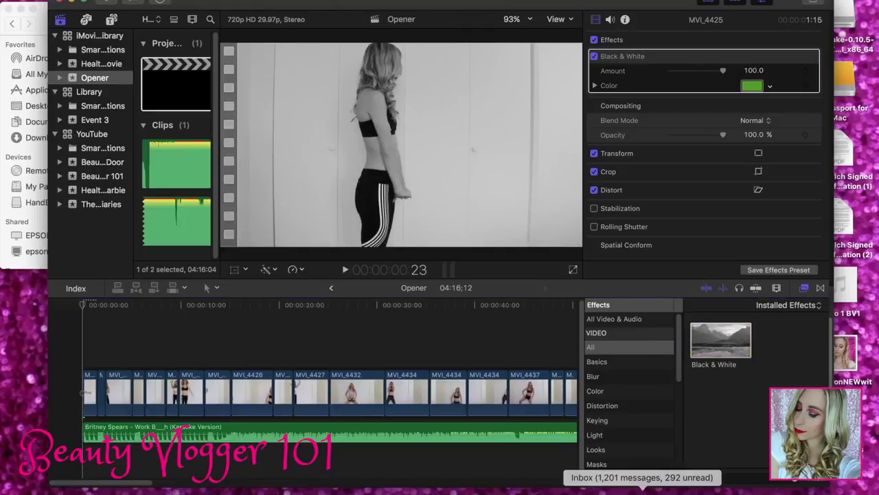
pyautogui.moveTo(731, 353); pyautogui.dragTo(94, 381)
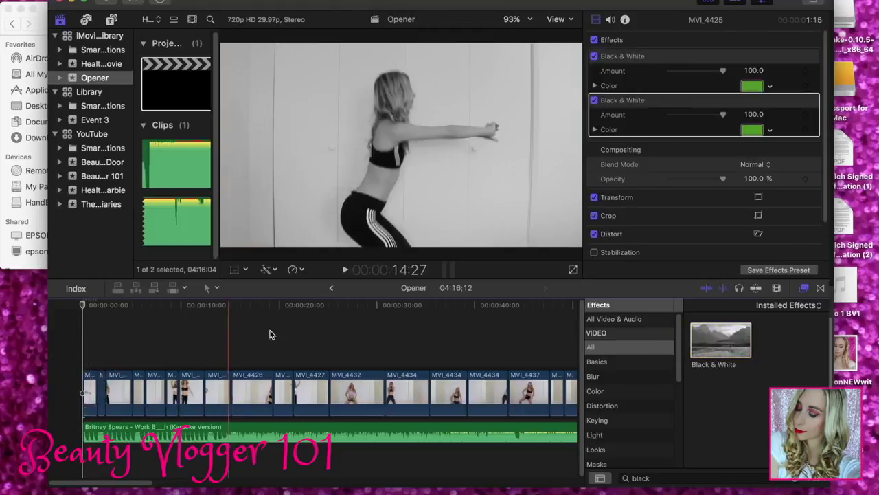
pyautogui.moveTo(709, 342); pyautogui.dragTo(110, 385)
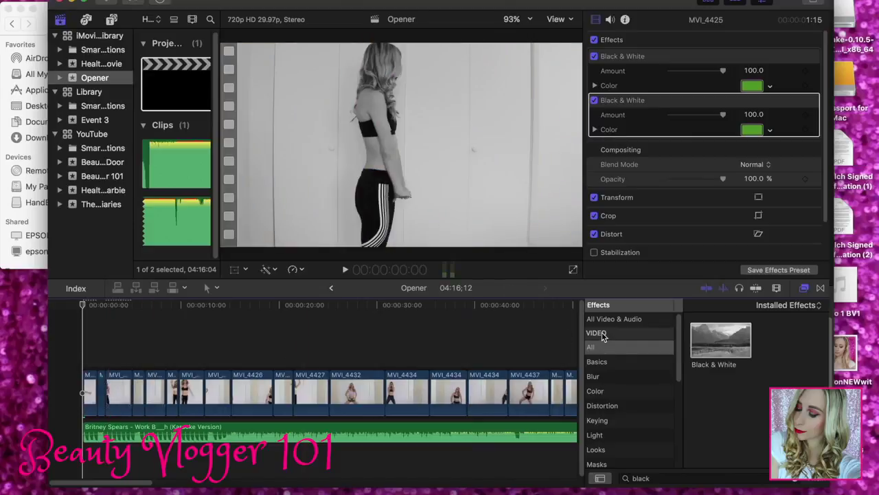
pyautogui.moveTo(720, 341); pyautogui.dragTo(158, 381)
# Play on from the fifth clip and apply the Black & White effect to the seventh clip, MVI_4426
pyautogui.click(163, 352)
pyautogui.click(346, 272)
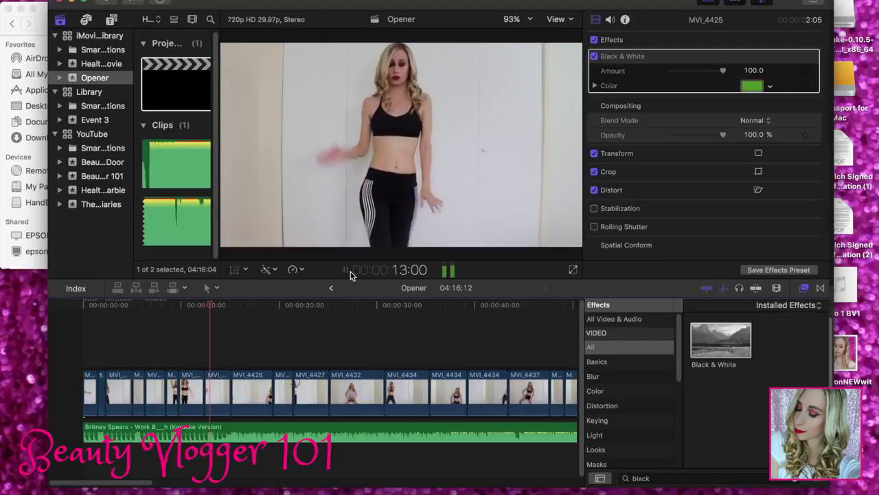
pyautogui.press('space')
pyautogui.moveTo(720, 340); pyautogui.dragTo(186, 388)
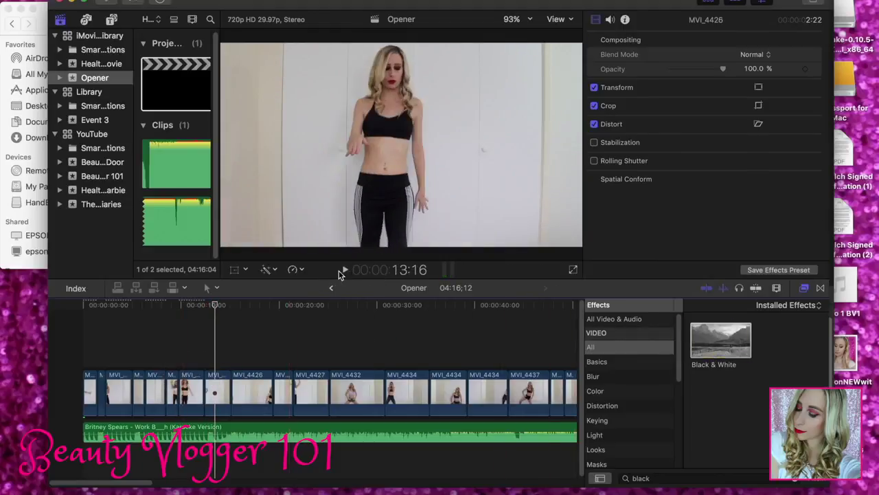
# Play back the eighth clip to find the beat and shorten it to 1:07
pyautogui.click(346, 270)
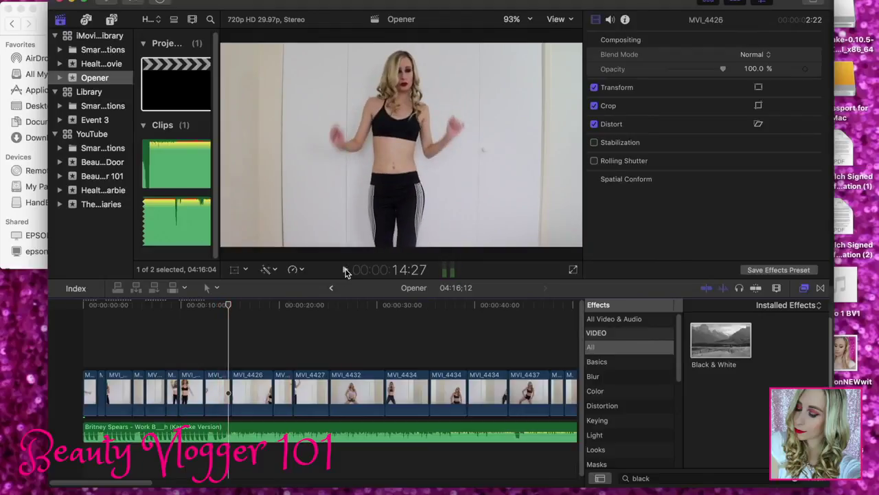
pyautogui.click(192, 330)
pyautogui.click(346, 270)
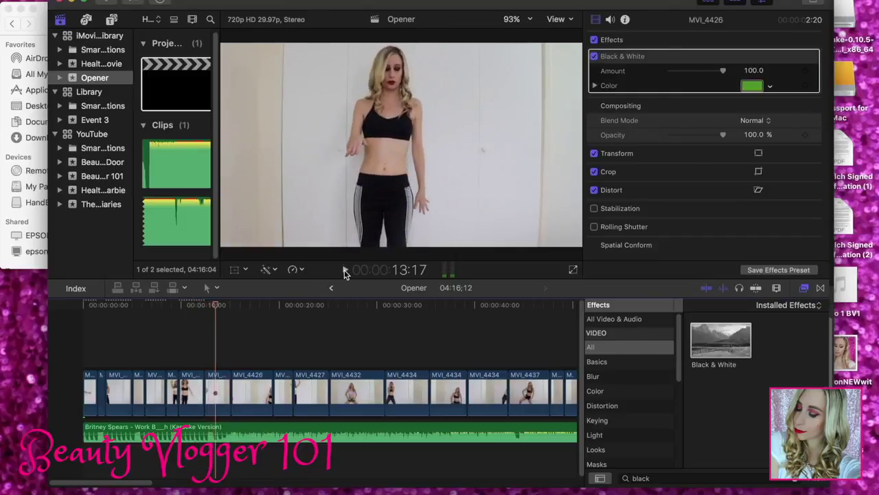
pyautogui.moveTo(230, 385); pyautogui.dragTo(214, 374)
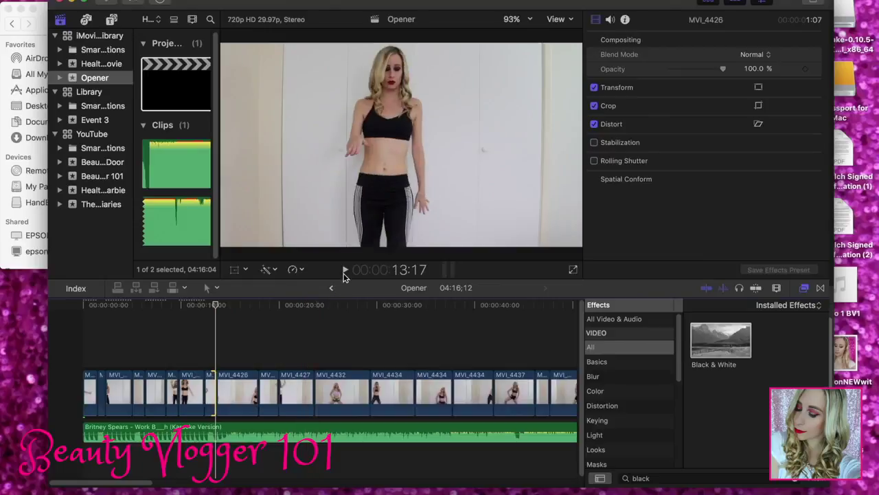
# Play on into the ninth clip, the 4:09 MVI_4426, and trim its end at about 15 seconds on the timeline
pyautogui.click(347, 275)
pyautogui.click(232, 376)
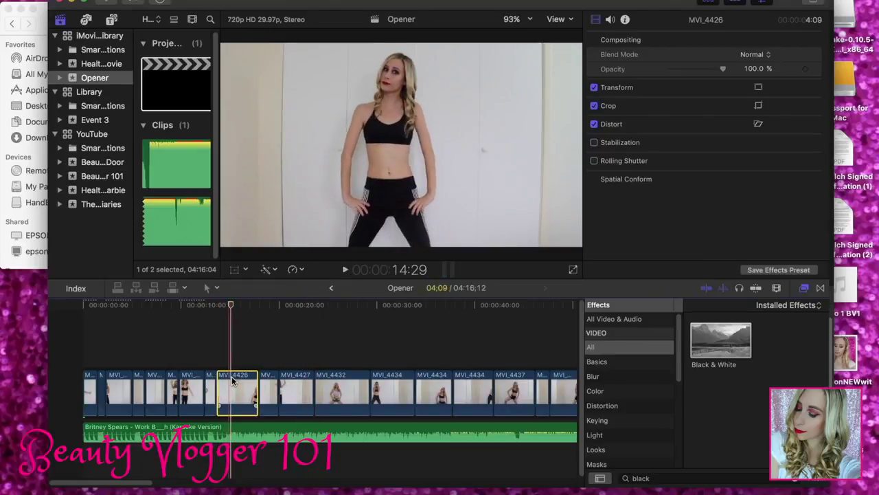
pyautogui.hotkey('alt', ']')
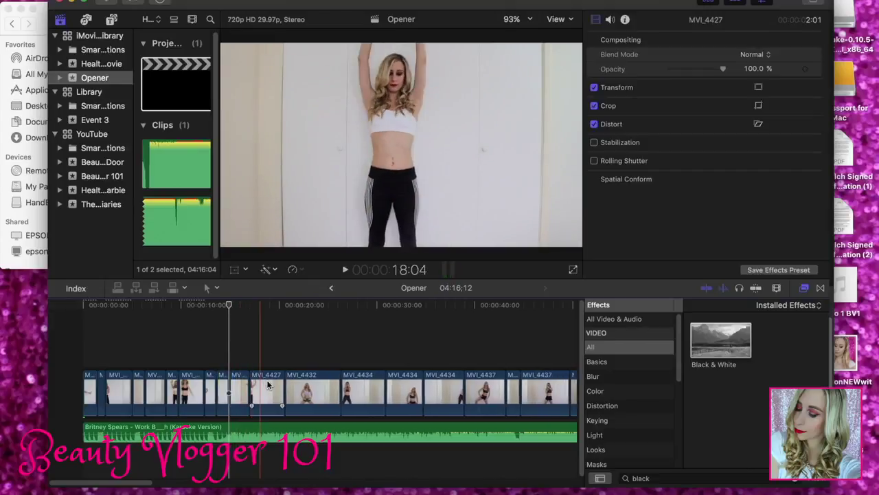
# Move the 4:17 MVI_4434 clip directly after the ninth clip, apply Black & White to the ninth clip, and play back the result
pyautogui.moveTo(355, 388); pyautogui.dragTo(239, 389)
pyautogui.moveTo(708, 351); pyautogui.dragTo(297, 385)
pyautogui.moveTo(722, 340); pyautogui.dragTo(220, 367)
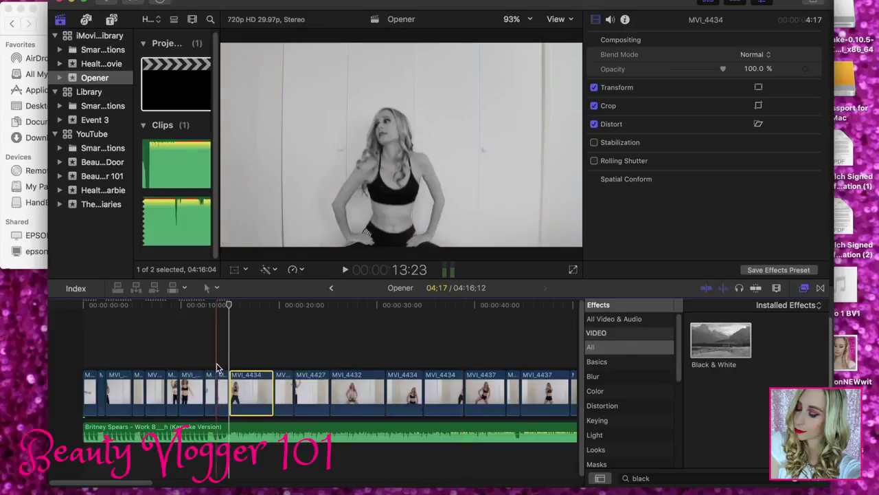
pyautogui.click(349, 270)
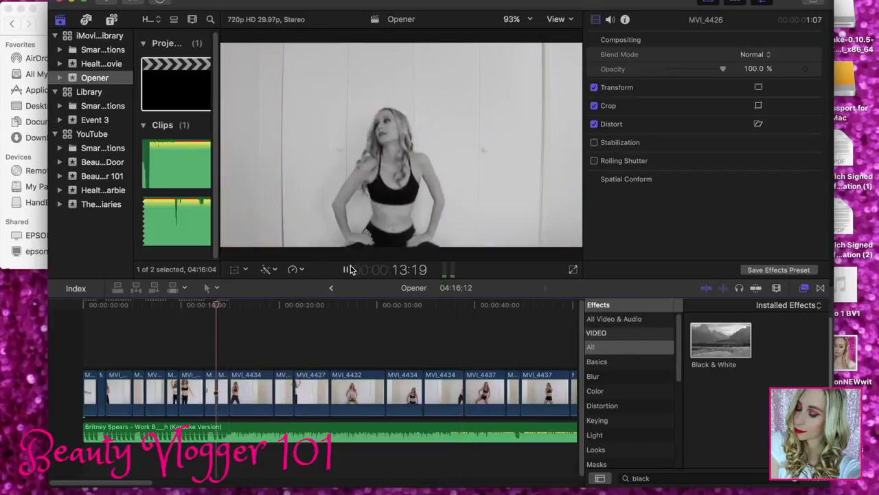
pyautogui.click(350, 269)
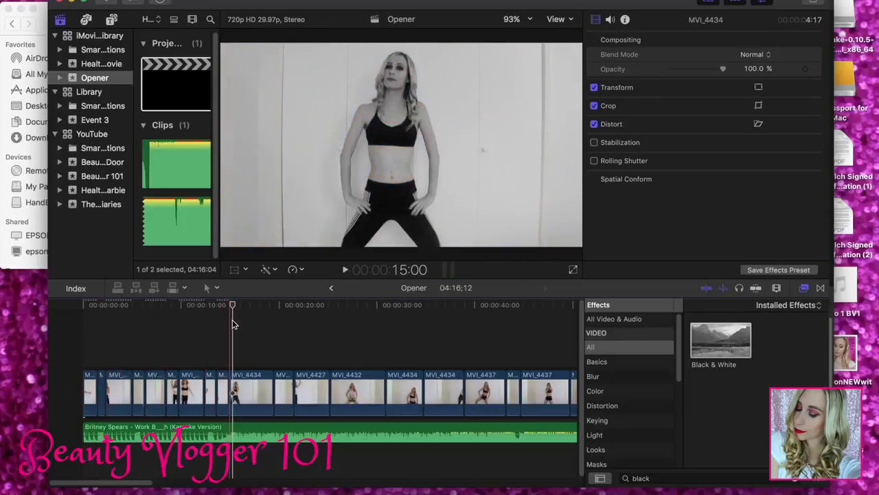
# Add the Light Noise transition from the Lights category between the first and second clips
pyautogui.click(73, 339)
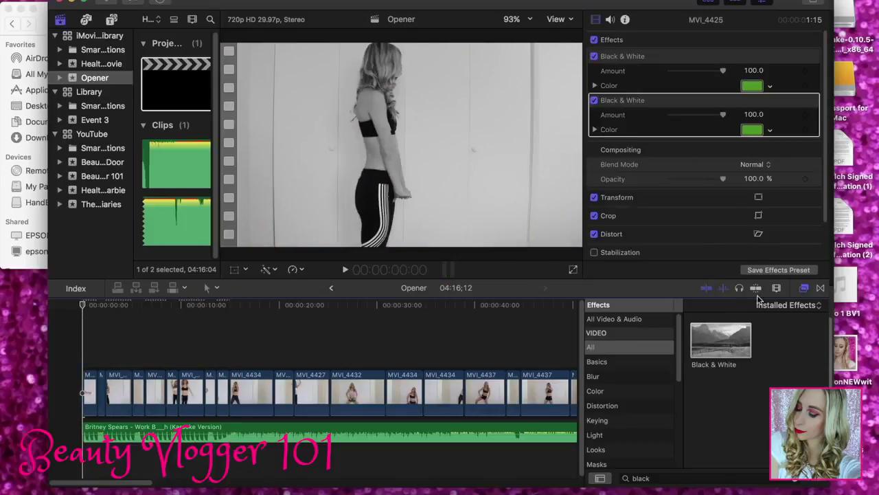
pyautogui.click(821, 290)
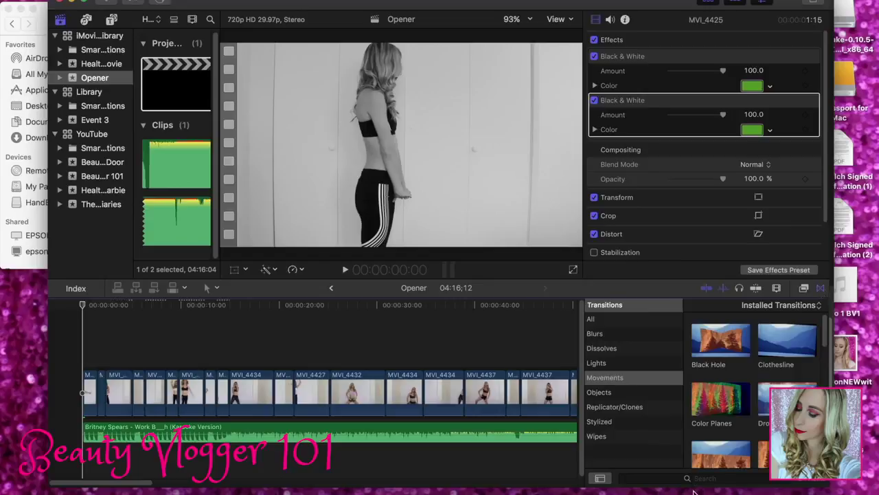
pyautogui.click(598, 362)
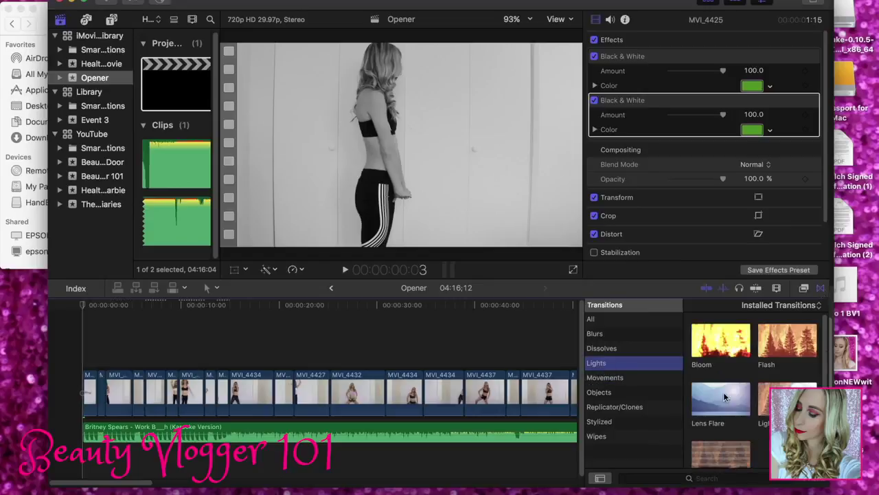
pyautogui.click(783, 398)
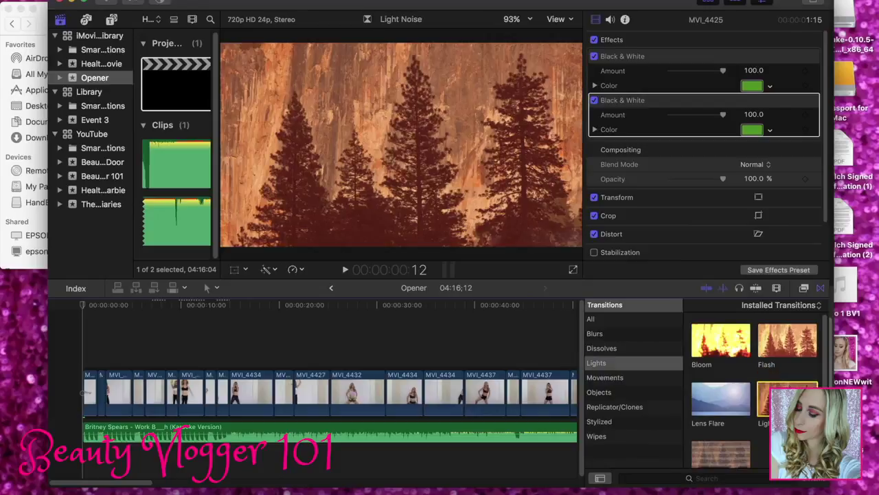
pyautogui.click(210, 349)
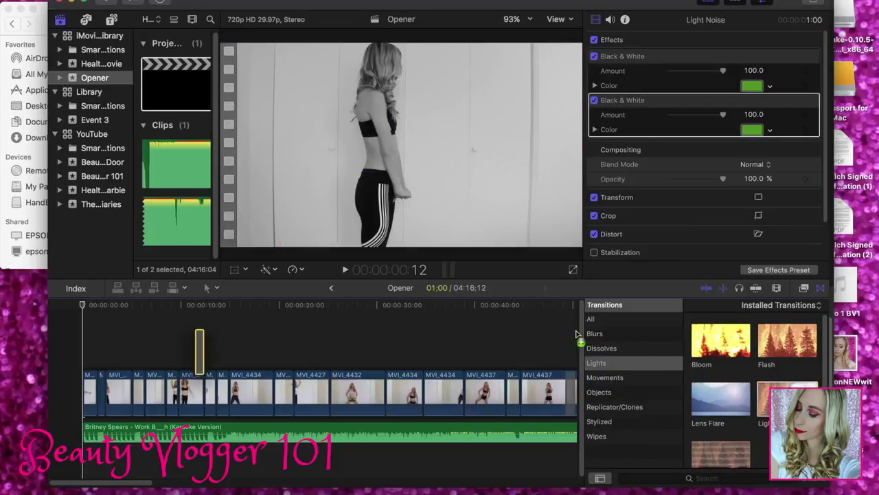
pyautogui.click(633, 304)
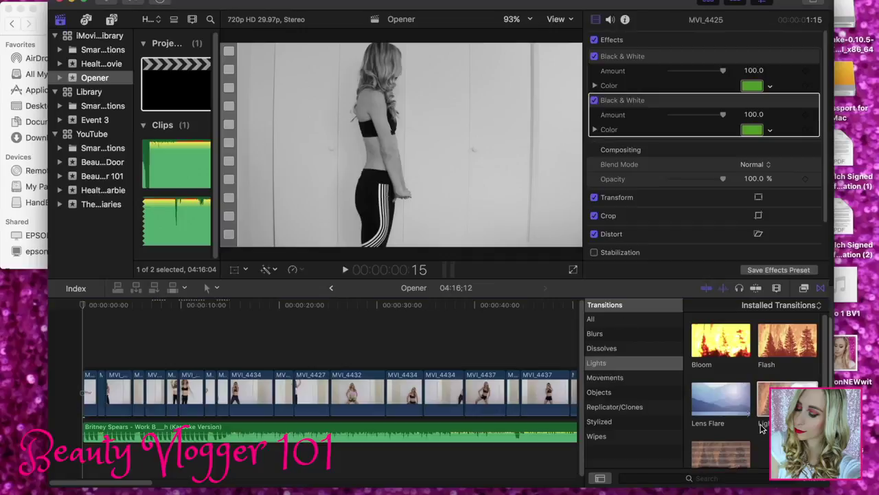
pyautogui.moveTo(764, 400); pyautogui.dragTo(94, 397)
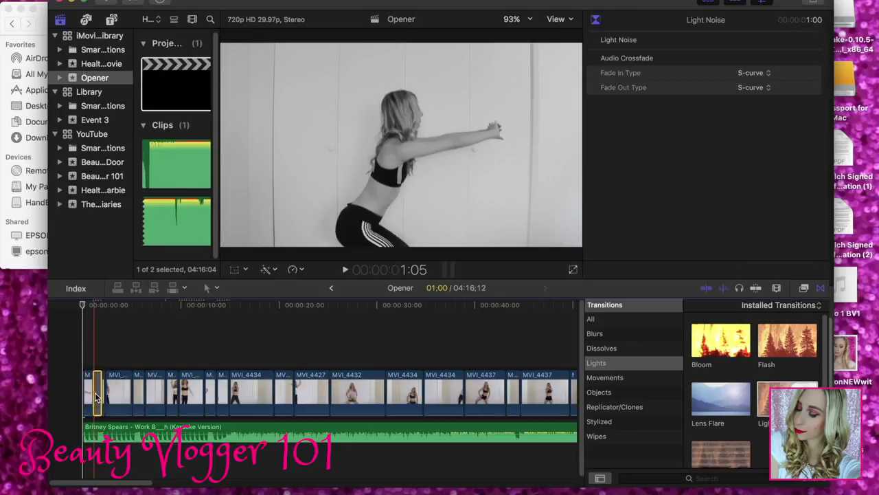
# Open the finished "Forever21 Activewear Haul | Vegan & Cruelty-Free" project and play its opener from the start
pyautogui.click(100, 195)
pyautogui.click(172, 83)
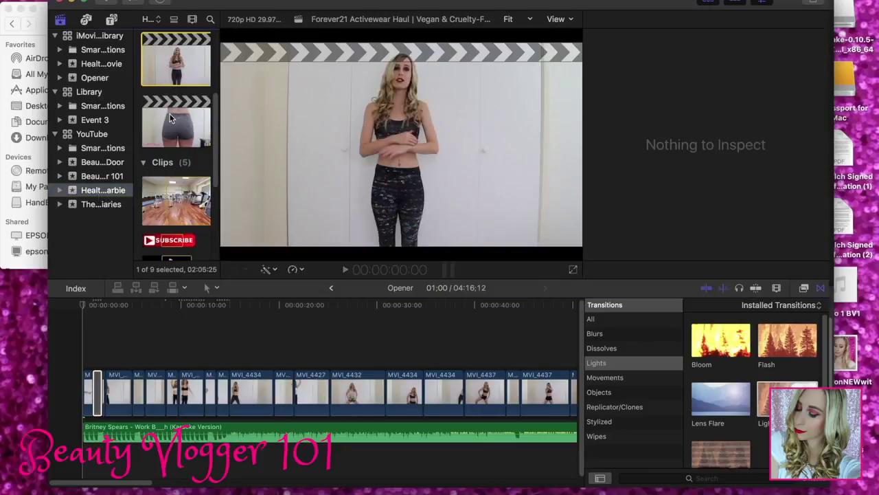
pyautogui.click(172, 110)
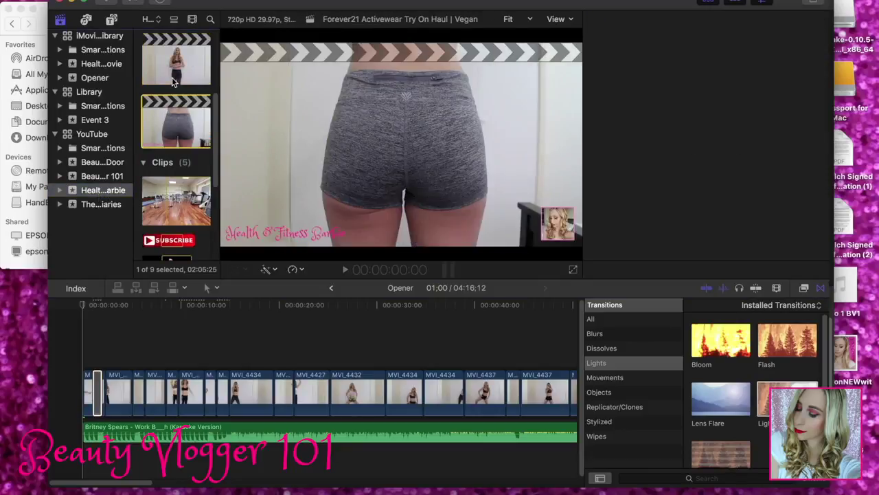
pyautogui.click(173, 78)
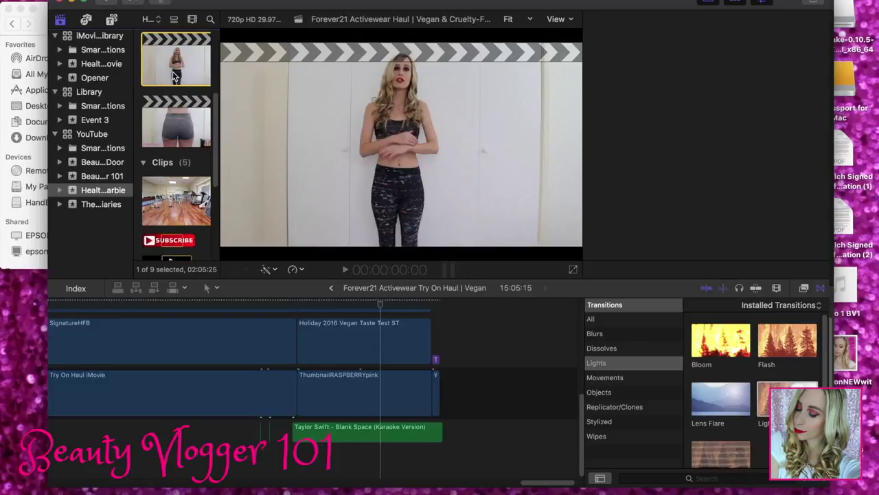
pyautogui.doubleClick(173, 69)
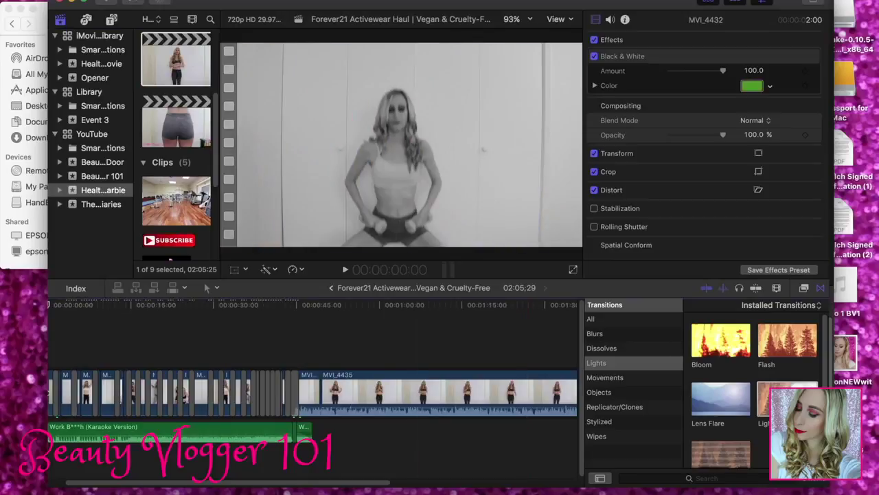
pyautogui.moveTo(283, 488); pyautogui.dragTo(154, 481)
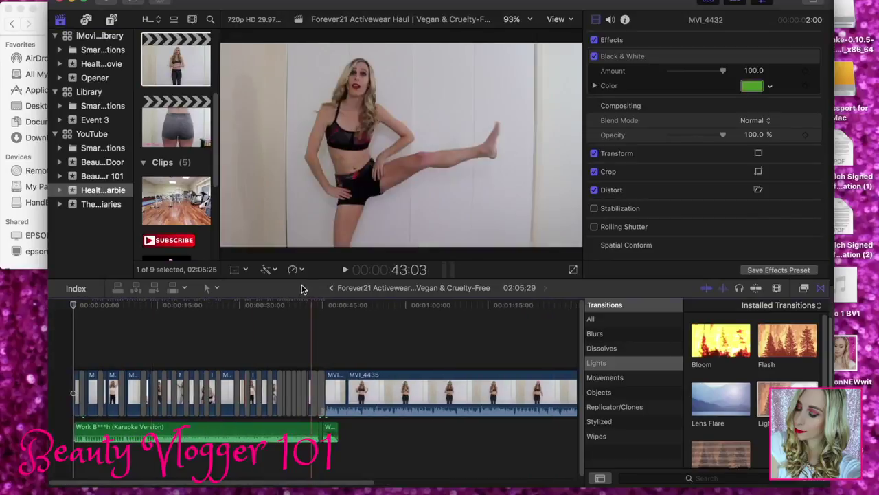
pyautogui.click(347, 271)
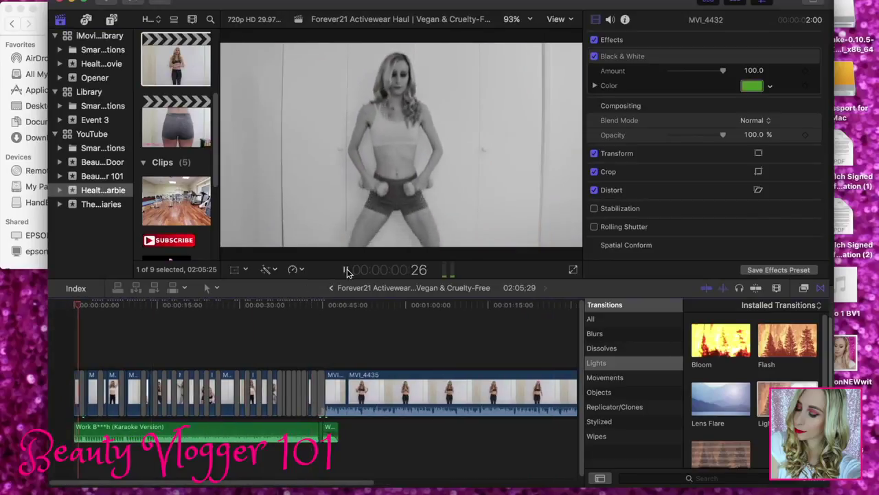
# Stop the finished project's playback, reopen the Opener project and play it from the start
pyautogui.click(347, 269)
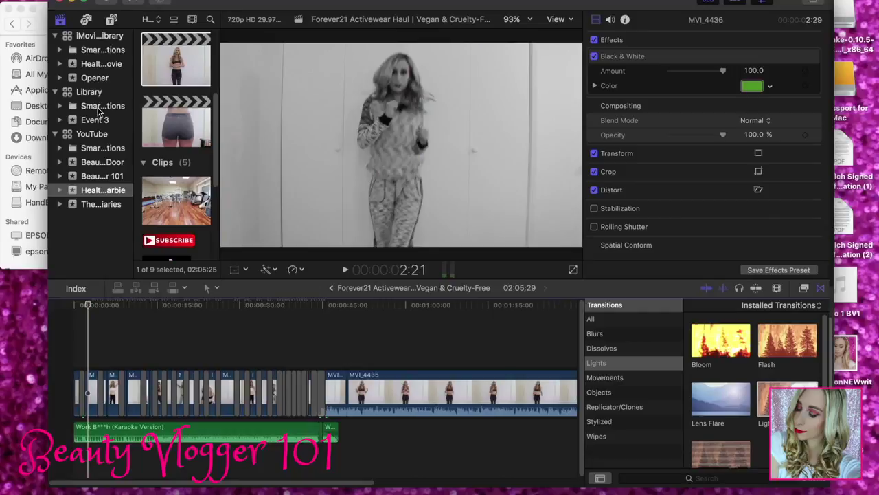
pyautogui.click(98, 80)
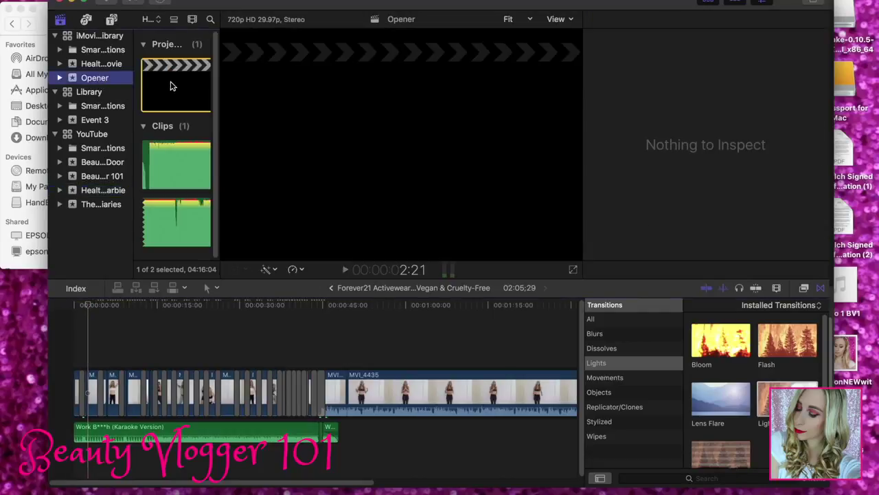
pyautogui.doubleClick(172, 84)
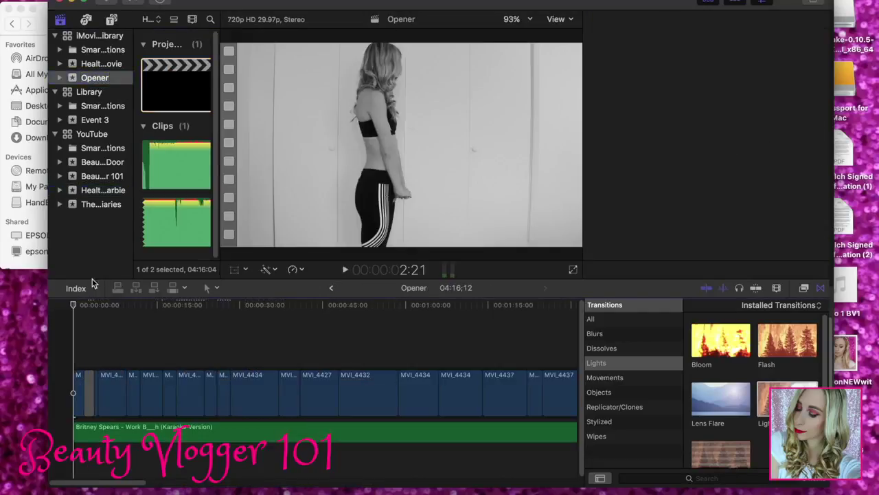
pyautogui.click(75, 305)
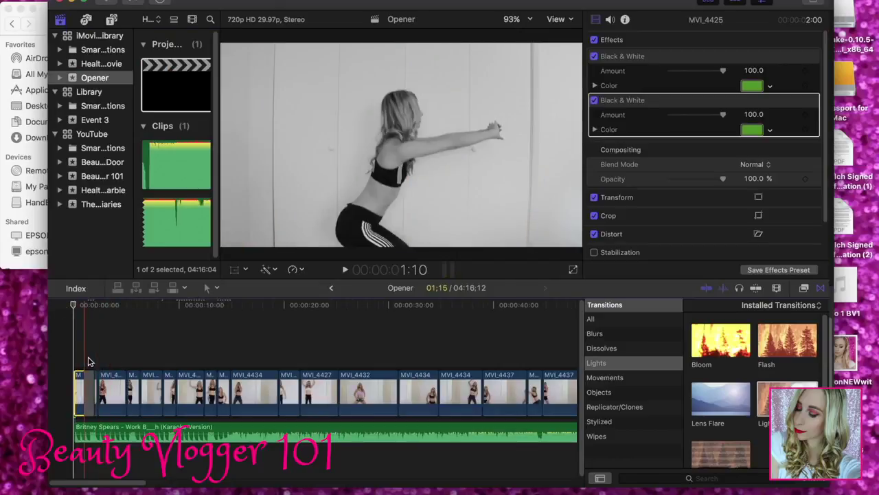
pyautogui.press('space')
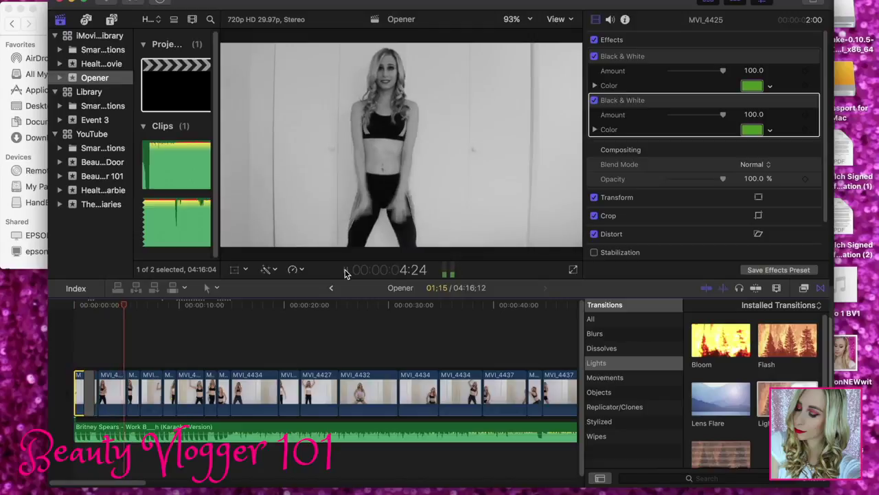
# Add a Light Noise transition at the cut at 5 seconds, and play on from just before it to about 8:22
pyautogui.moveTo(767, 402); pyautogui.dragTo(125, 383)
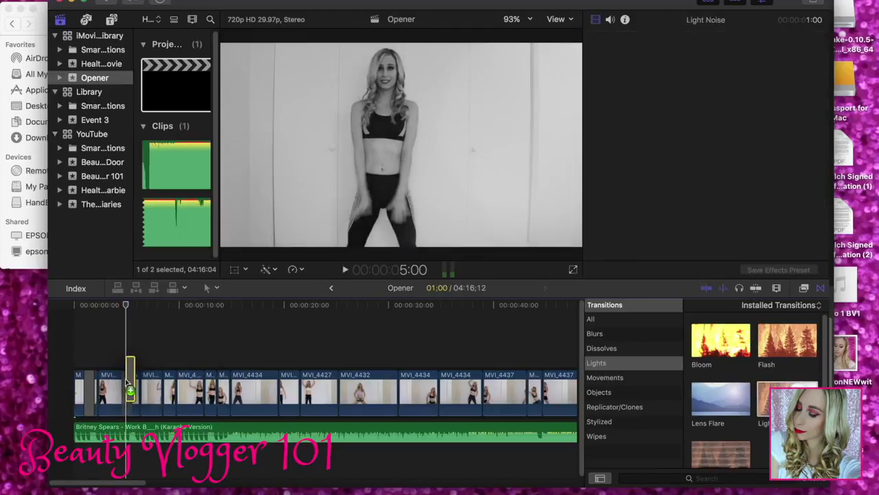
pyautogui.click(119, 356)
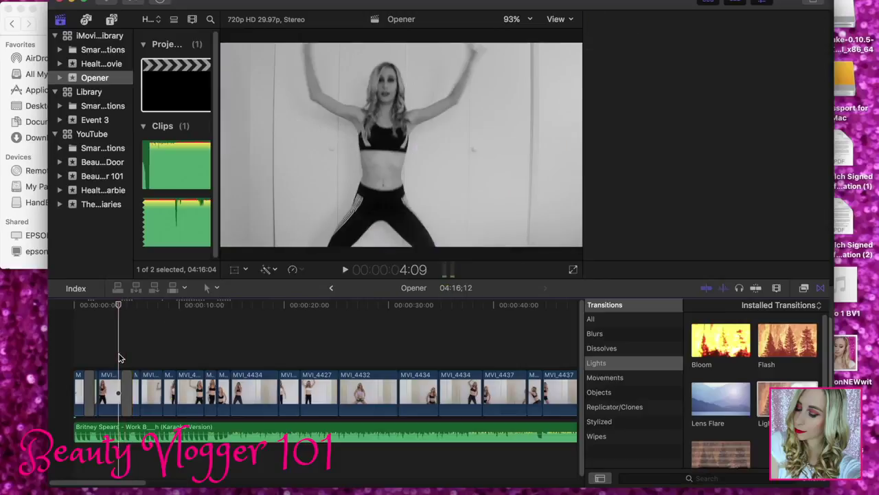
pyautogui.click(345, 270)
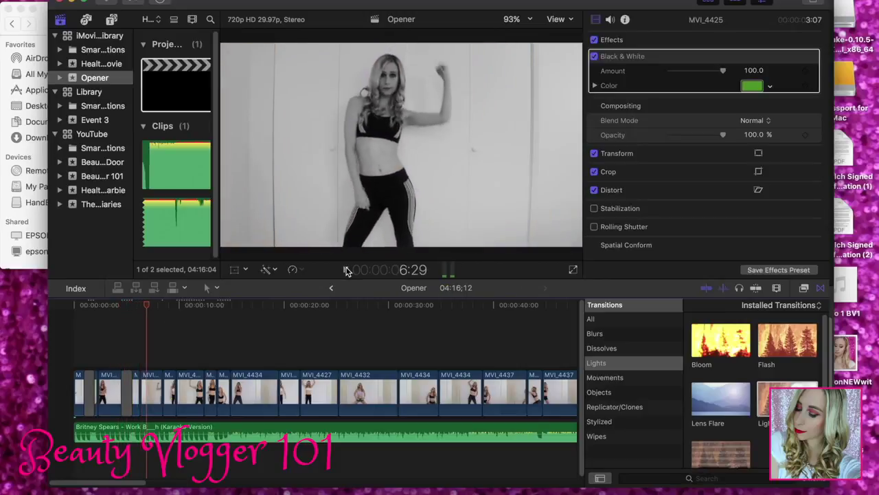
pyautogui.click(346, 270)
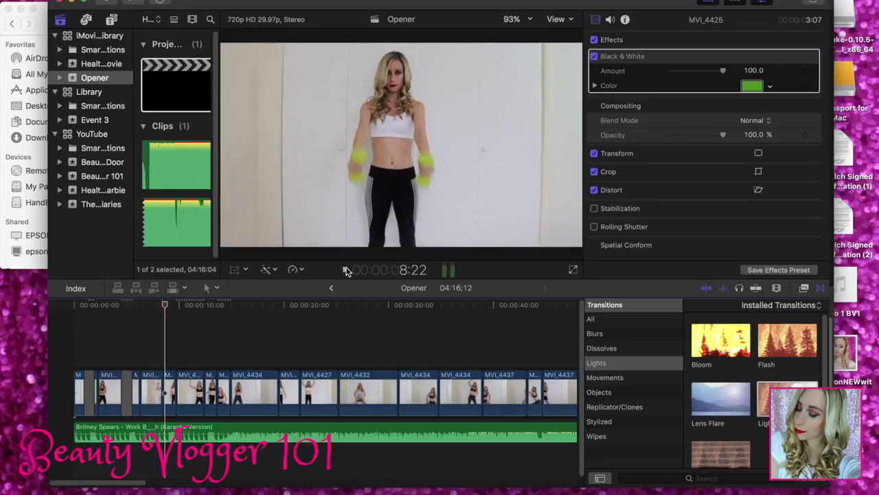
# Add a Light Noise transition at the cut near 8:22, and play on from just before it to 11:29
pyautogui.moveTo(165, 392)
pyautogui.mouseDown()
pyautogui.moveTo(172, 384)
pyautogui.moveTo(165, 393)
pyautogui.mouseUp()
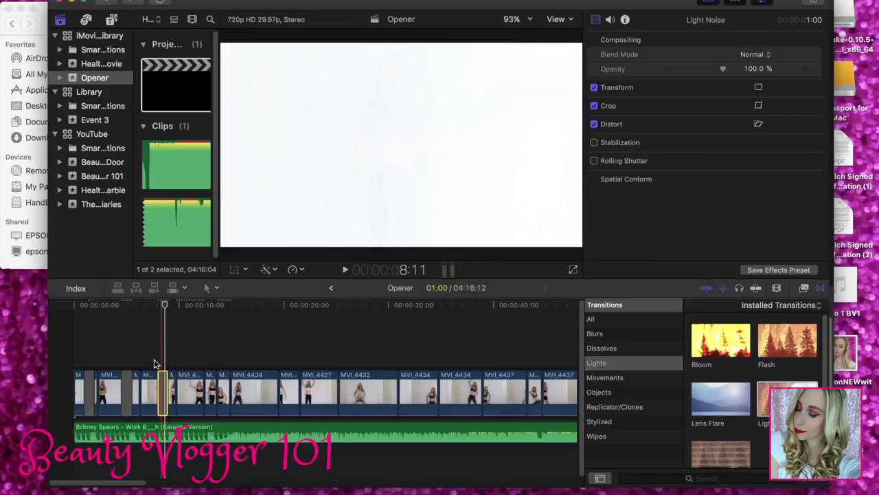
pyautogui.click(153, 354)
pyautogui.click(345, 270)
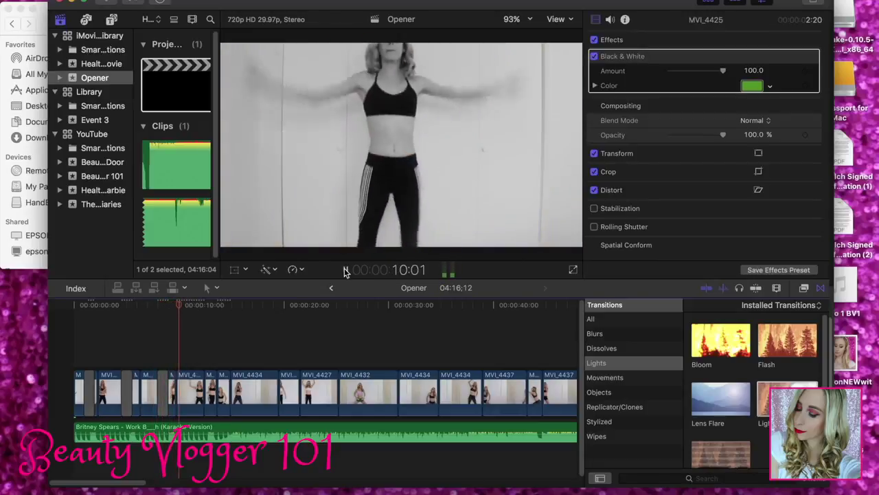
pyautogui.click(345, 270)
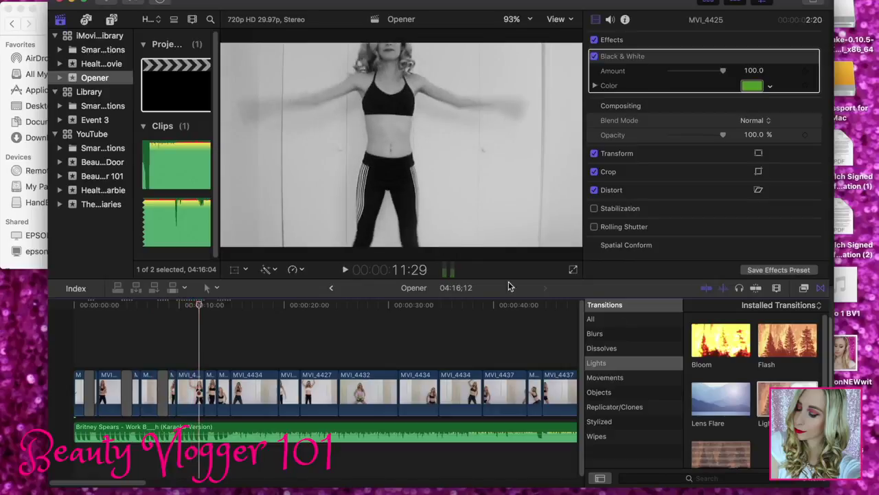
# Add a Light Noise transition at the cut near 12 seconds, and play on from just before it to 14:26
pyautogui.moveTo(764, 412); pyautogui.dragTo(203, 385)
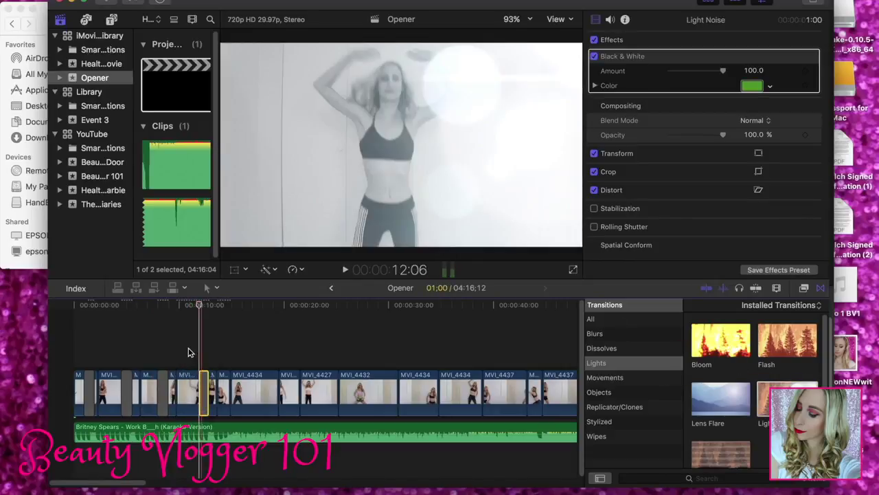
pyautogui.click(189, 353)
pyautogui.click(347, 270)
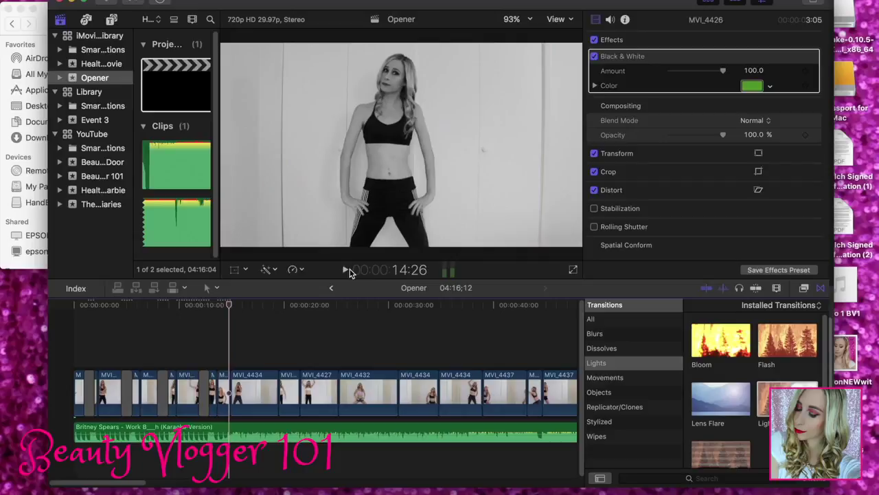
# Search all transitions for "spin" and add Combo Spin at the start of the MVI_4434 clip at about 15 seconds
pyautogui.moveTo(229, 307)
pyautogui.mouseDown()
pyautogui.moveTo(250, 320)
pyautogui.moveTo(228, 319)
pyautogui.mouseUp()
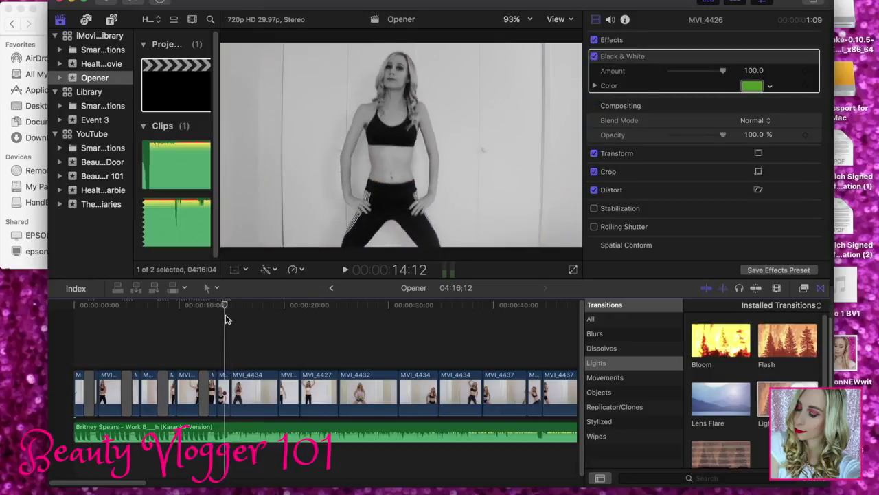
pyautogui.click(604, 321)
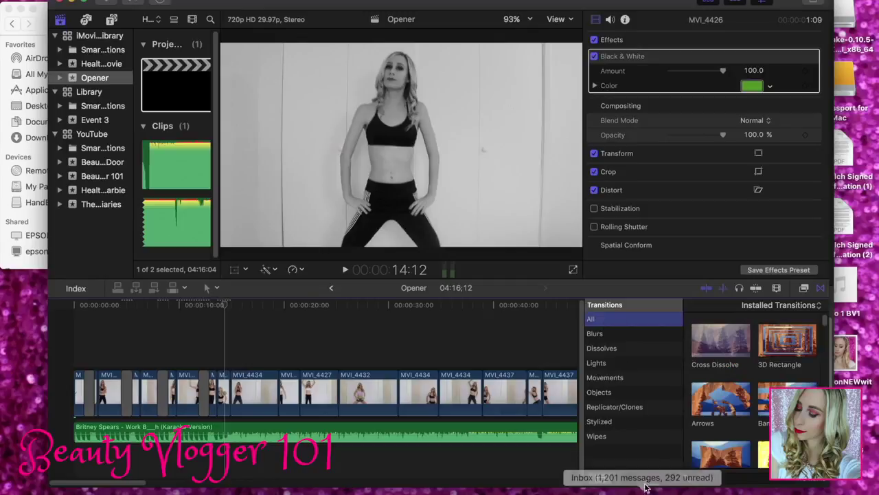
pyautogui.click(645, 479)
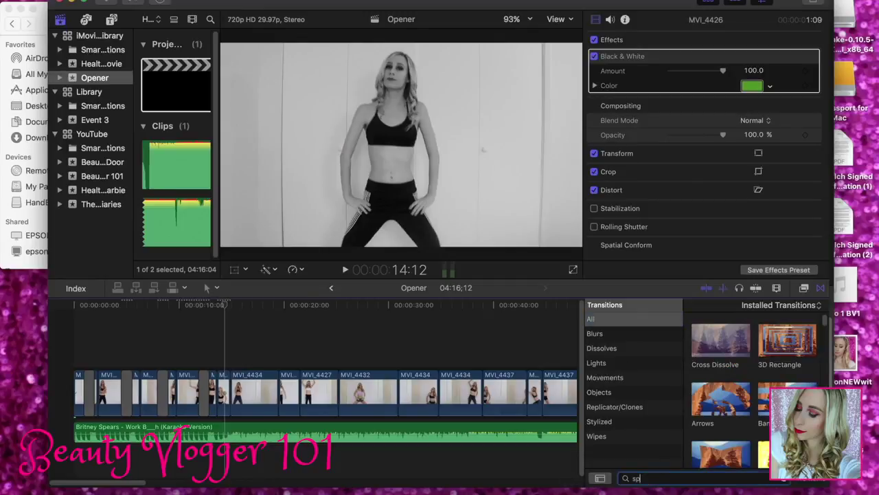
pyautogui.write('sp')
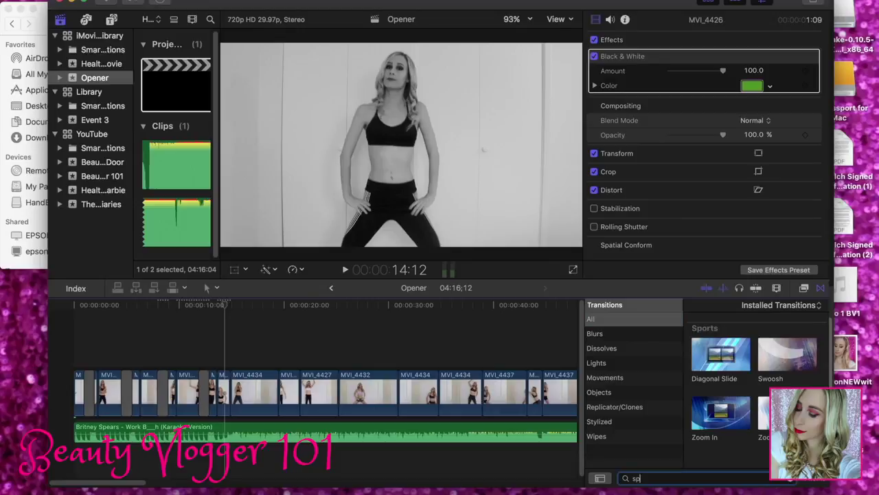
pyautogui.write('in')
pyautogui.click(779, 349)
pyautogui.moveTo(794, 351)
pyautogui.mouseDown()
pyautogui.moveTo(724, 328)
pyautogui.moveTo(230, 393)
pyautogui.mouseUp()
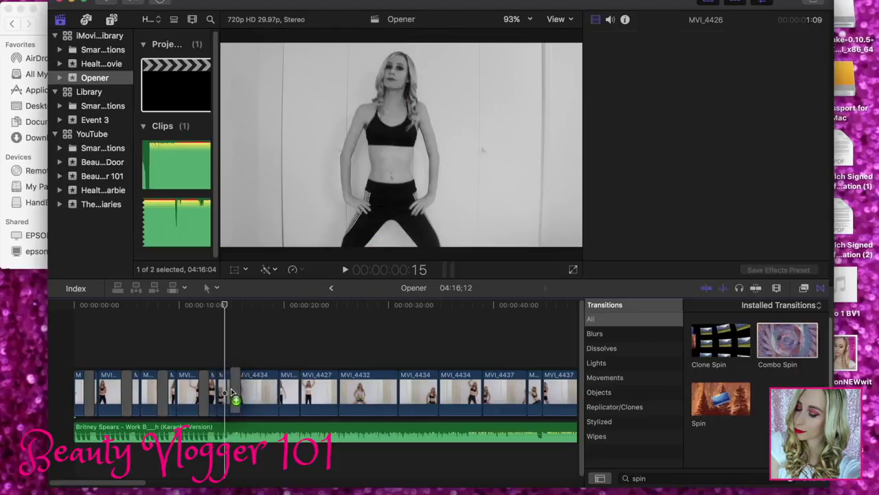
# Play back the Combo Spin transition from the preceding clips to check how it looks
pyautogui.moveTo(227, 303); pyautogui.dragTo(212, 304)
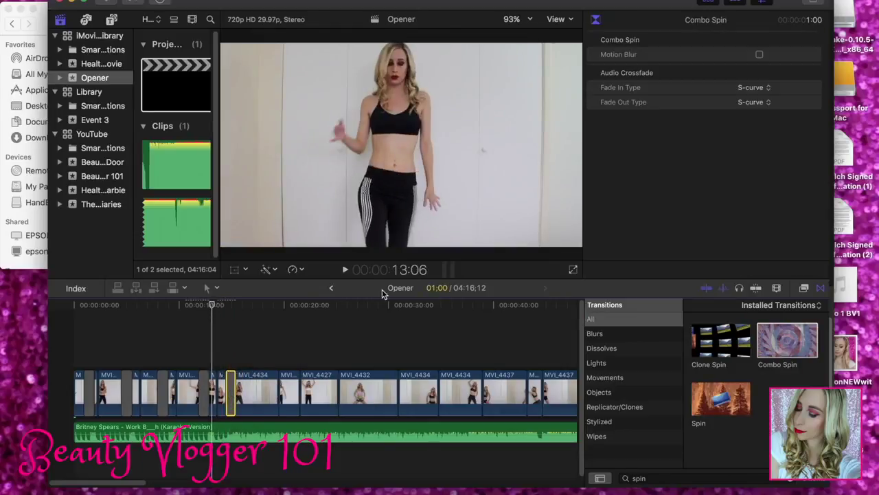
pyautogui.click(348, 270)
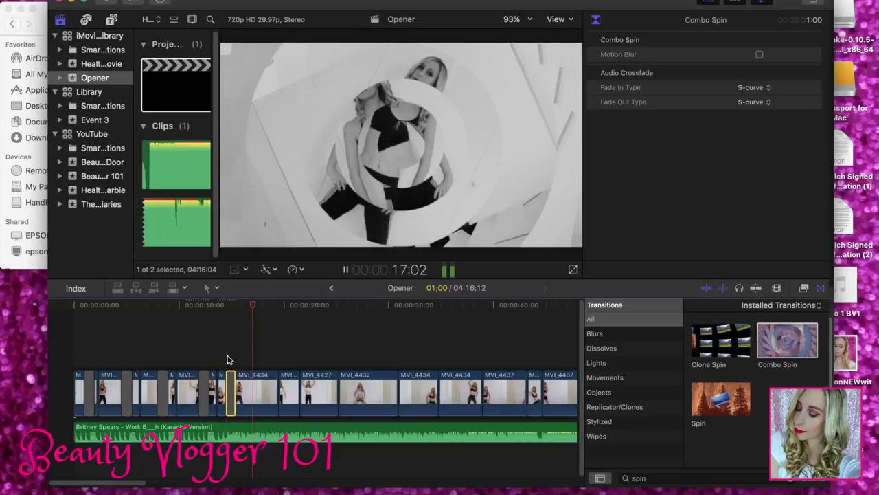
pyautogui.click(229, 359)
pyautogui.click(212, 349)
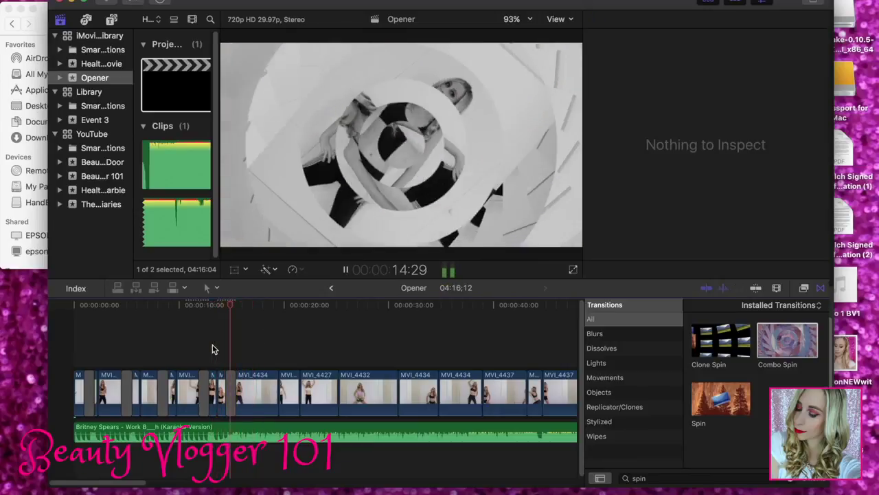
pyautogui.click(347, 269)
# Scrub through the opener from its first transitions to the MVI_4427 clip at about 22 seconds
pyautogui.click(245, 306)
pyautogui.moveTo(246, 307); pyautogui.dragTo(215, 317)
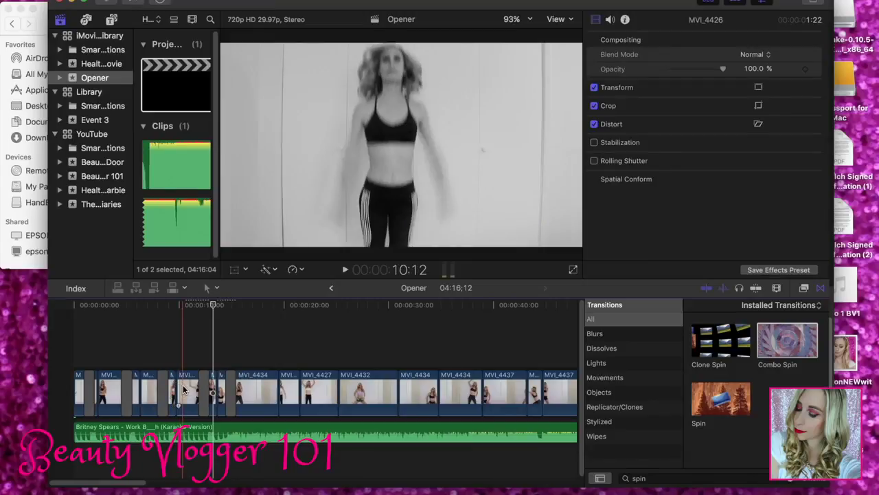
pyautogui.click(209, 311)
pyautogui.moveTo(209, 310); pyautogui.dragTo(99, 336)
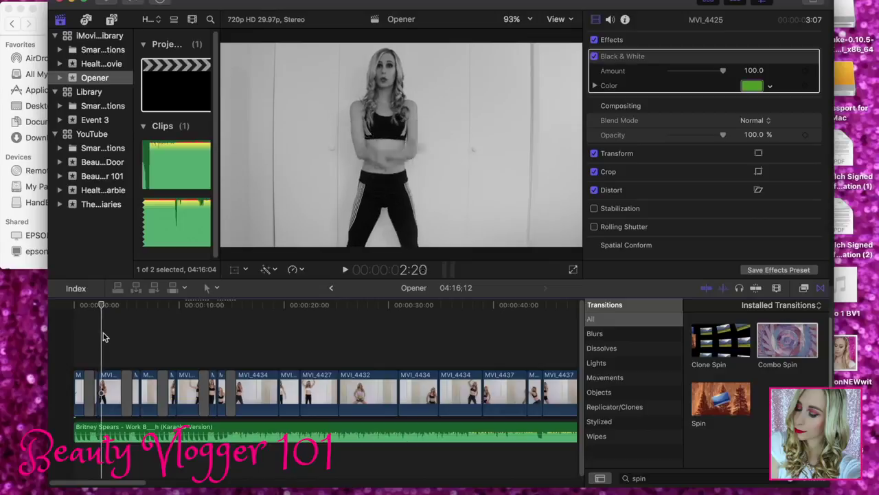
pyautogui.moveTo(102, 337); pyautogui.dragTo(112, 338)
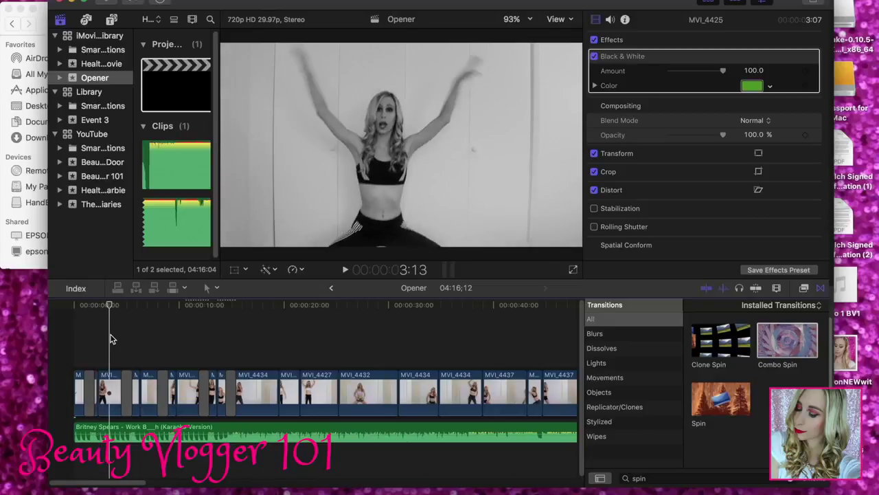
pyautogui.moveTo(110, 334); pyautogui.dragTo(305, 365)
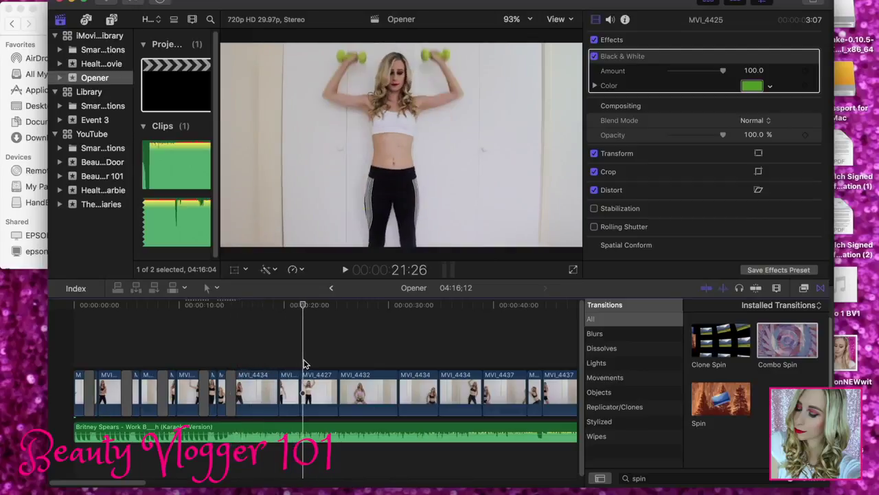
# Open the finished "Forever21 Activewear Haul | Vegan & Cruelty-Free" project and play its opener from the start to about 27 seconds
pyautogui.click(88, 195)
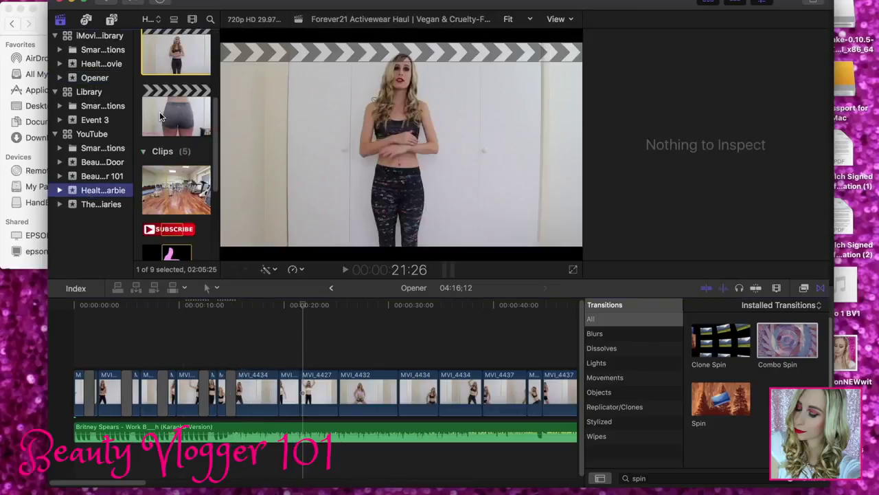
pyautogui.doubleClick(173, 66)
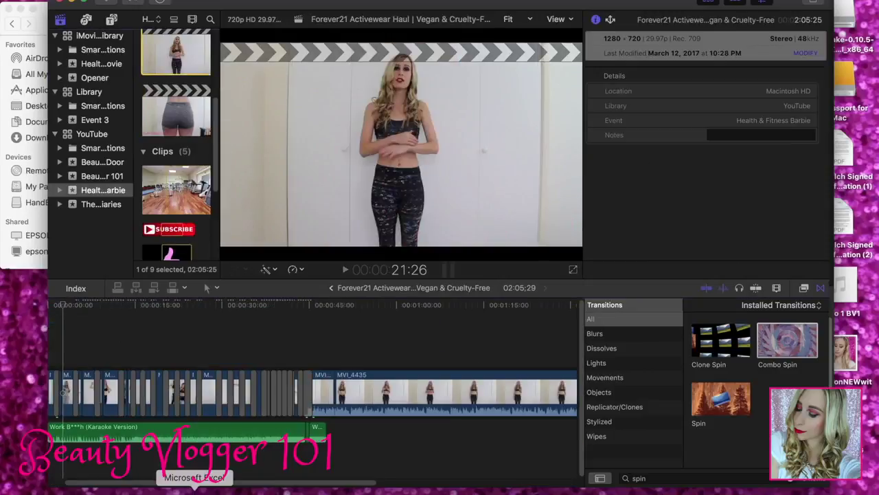
pyautogui.moveTo(186, 481); pyautogui.dragTo(133, 481)
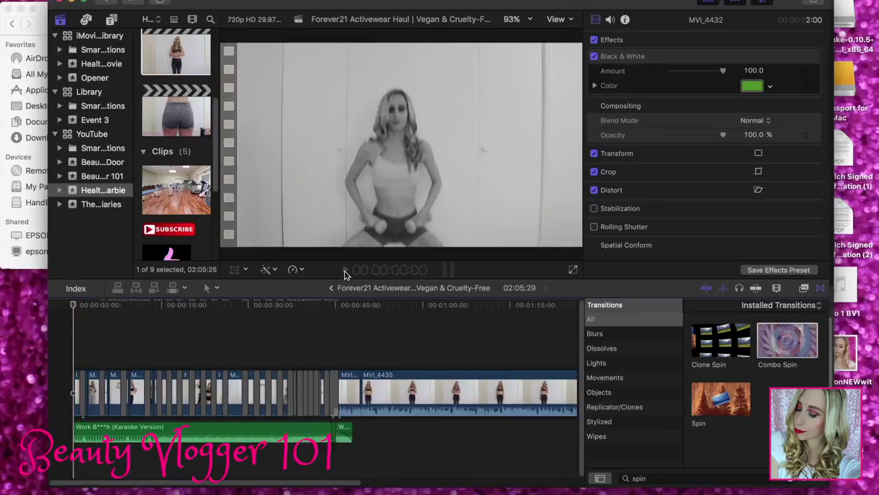
pyautogui.click(345, 272)
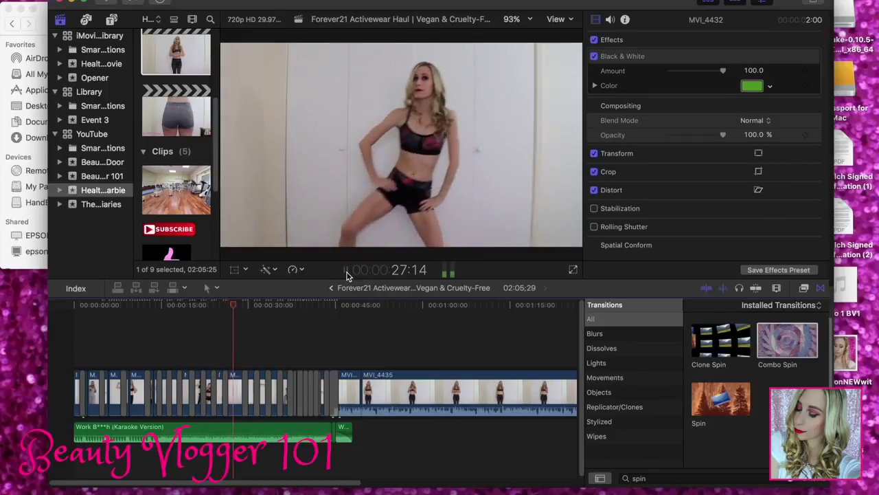
pyautogui.click(346, 270)
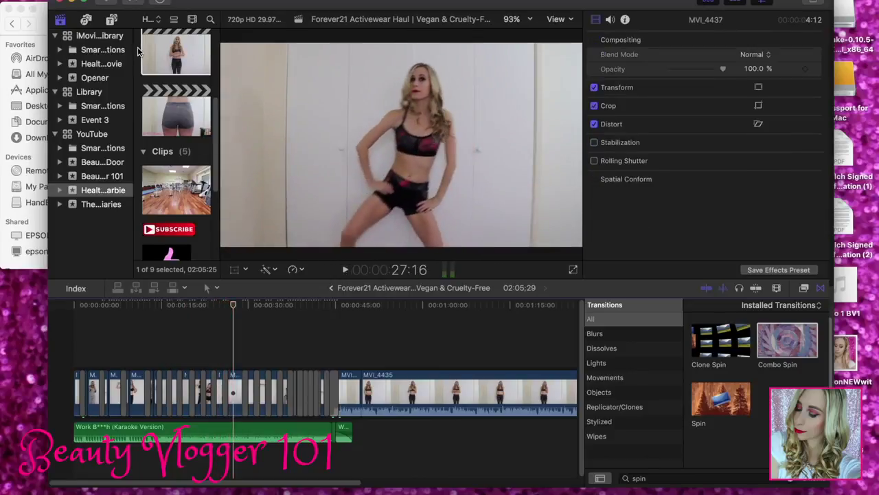
# Return to the Opener project and play the Combo Spin transition from about 14:09
pyautogui.click(96, 78)
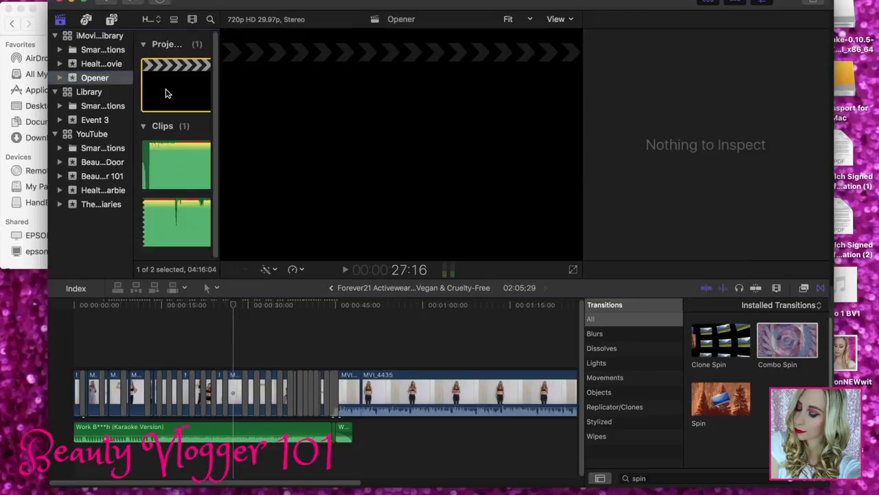
pyautogui.doubleClick(166, 91)
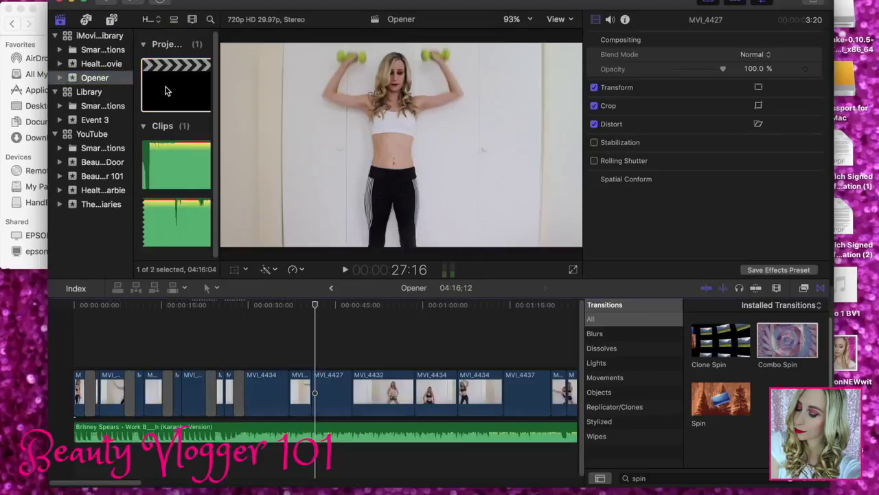
pyautogui.click(232, 347)
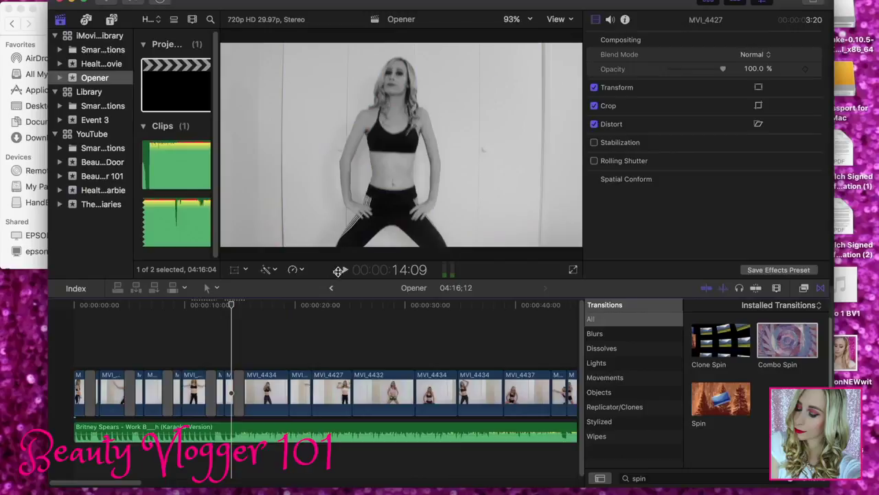
pyautogui.click(345, 270)
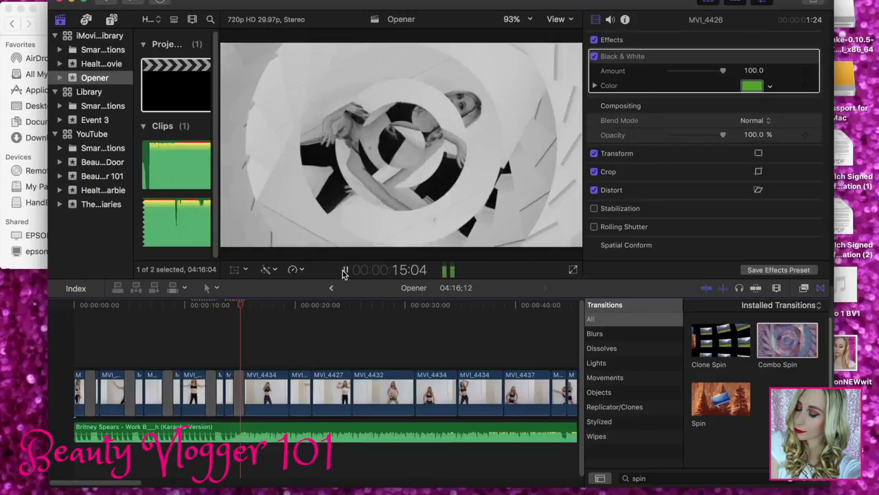
# Play past the Combo Spin transition and trim the end of the MVI_4434 clip after it to 2:12
pyautogui.click(344, 270)
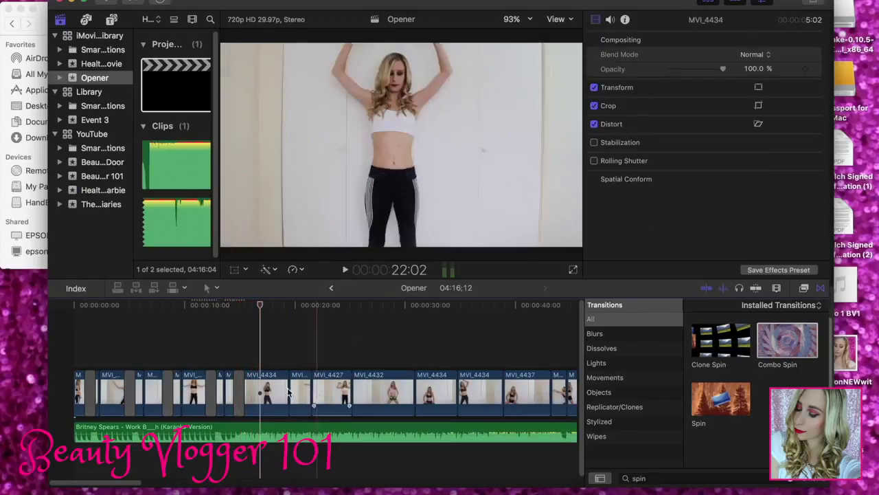
pyautogui.click(244, 357)
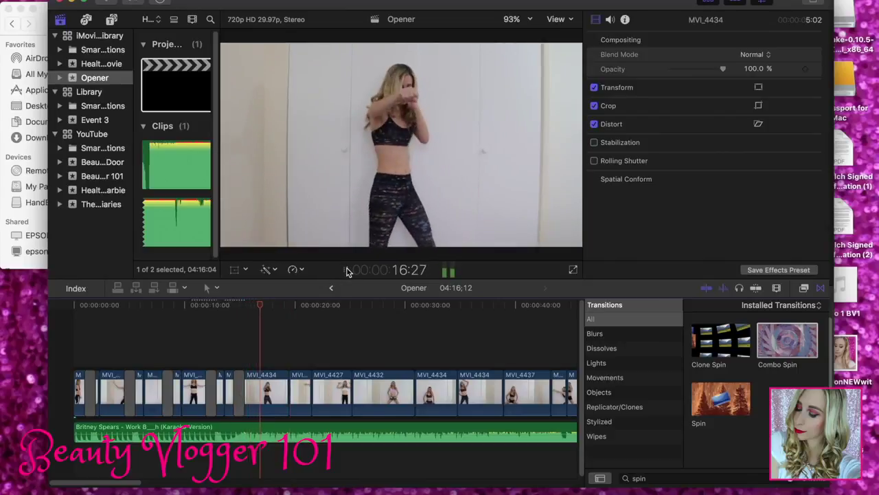
pyautogui.click(346, 270)
pyautogui.moveTo(282, 385); pyautogui.dragTo(259, 373)
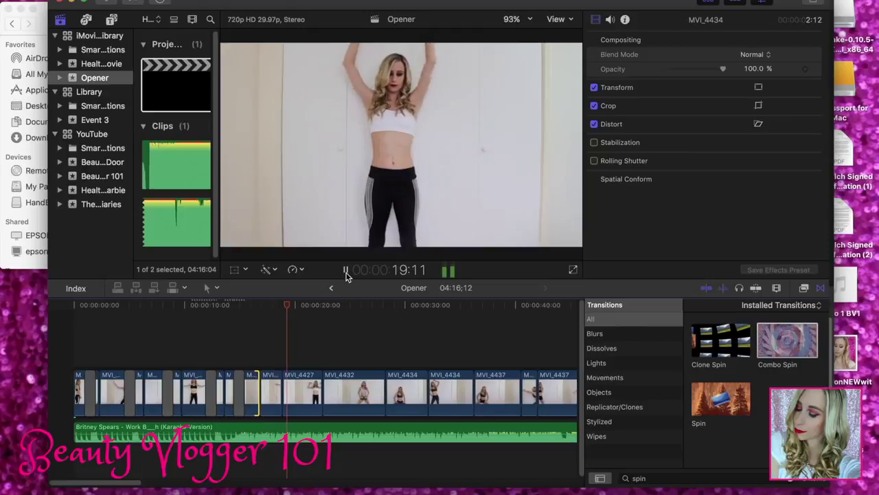
# Play to each cut point and shorten the MVI_4427 clip to 1:25 and the following MVI_4432 clip to 1:20
pyautogui.click(347, 270)
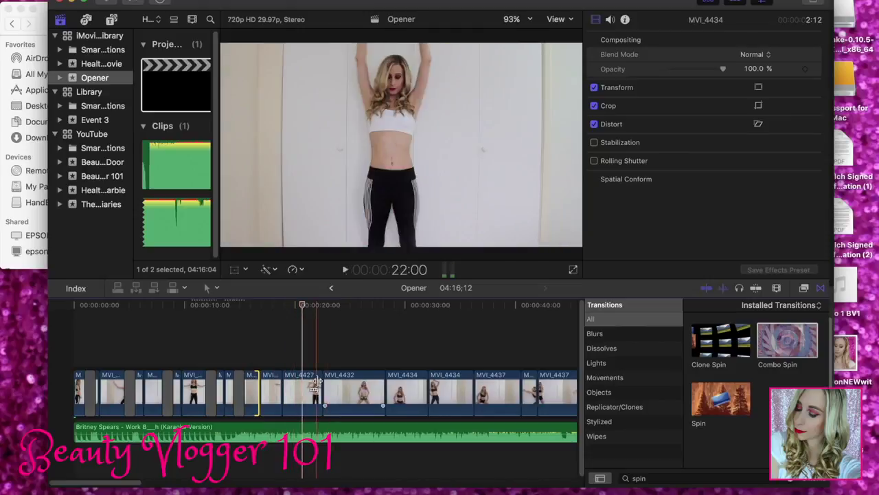
pyautogui.moveTo(318, 379); pyautogui.dragTo(300, 374)
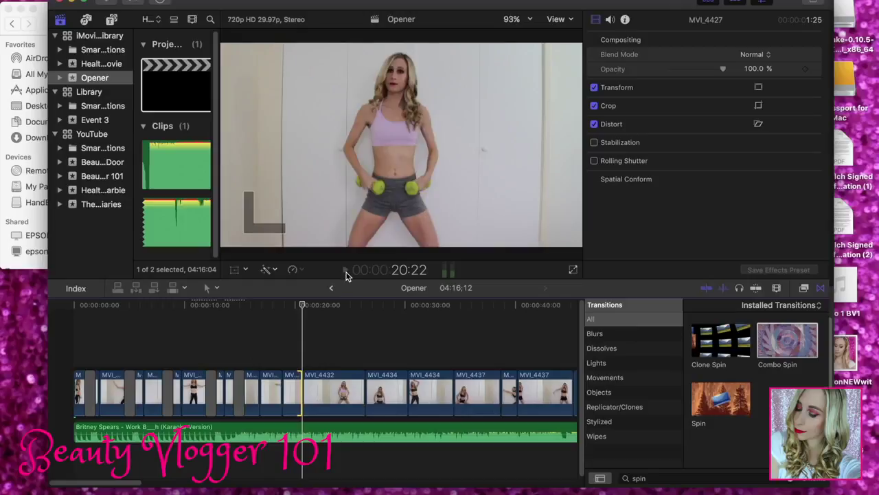
pyautogui.click(346, 272)
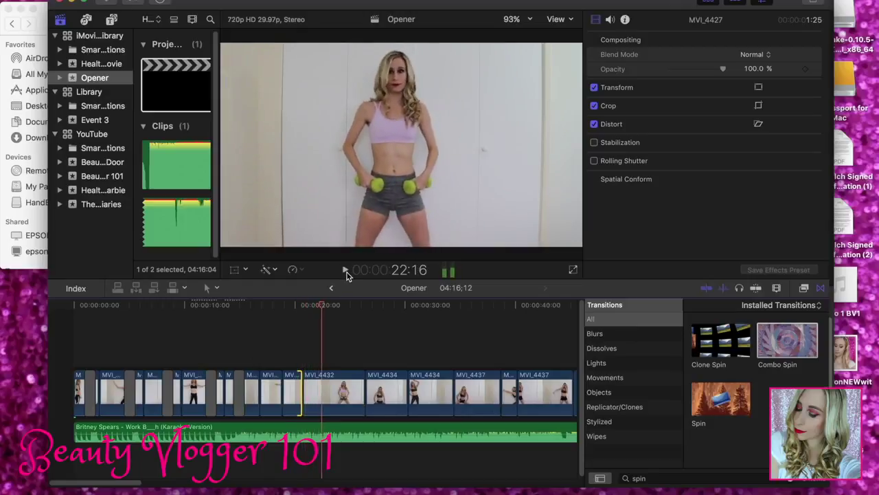
pyautogui.click(347, 271)
pyautogui.moveTo(362, 386); pyautogui.dragTo(318, 376)
# Play to each cut point and shorten the two MVI_4434 clips after MVI_4432 to 2:01 and 2:02
pyautogui.click(345, 270)
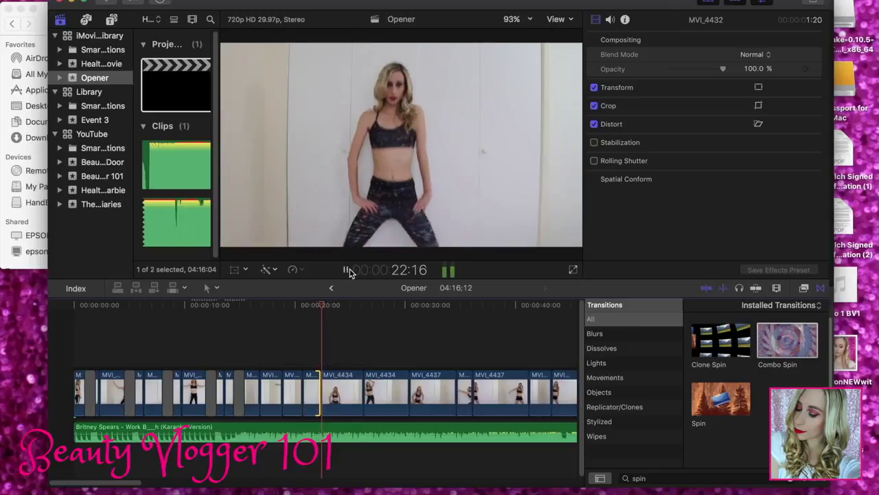
pyautogui.click(345, 270)
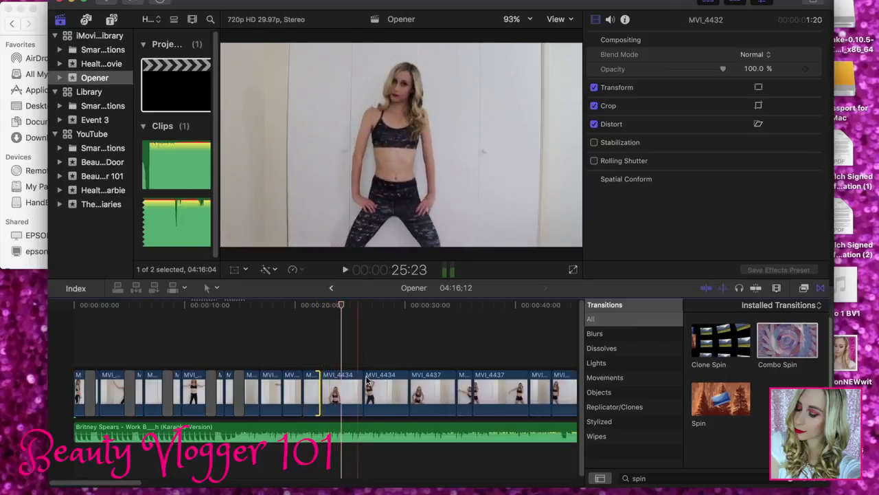
pyautogui.click(346, 272)
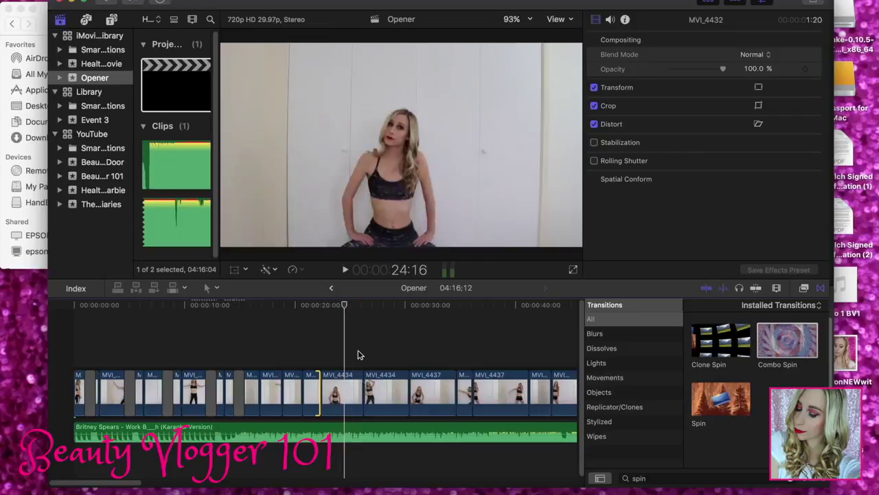
pyautogui.moveTo(322, 385); pyautogui.dragTo(342, 381)
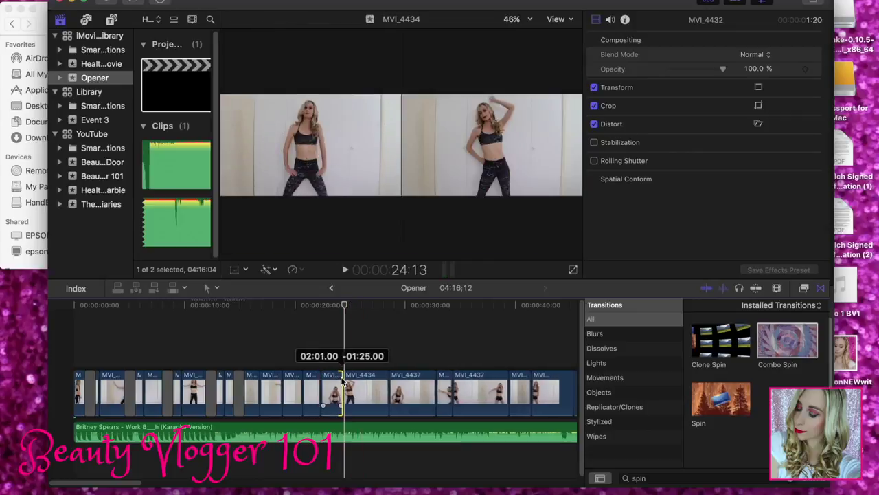
pyautogui.click(352, 270)
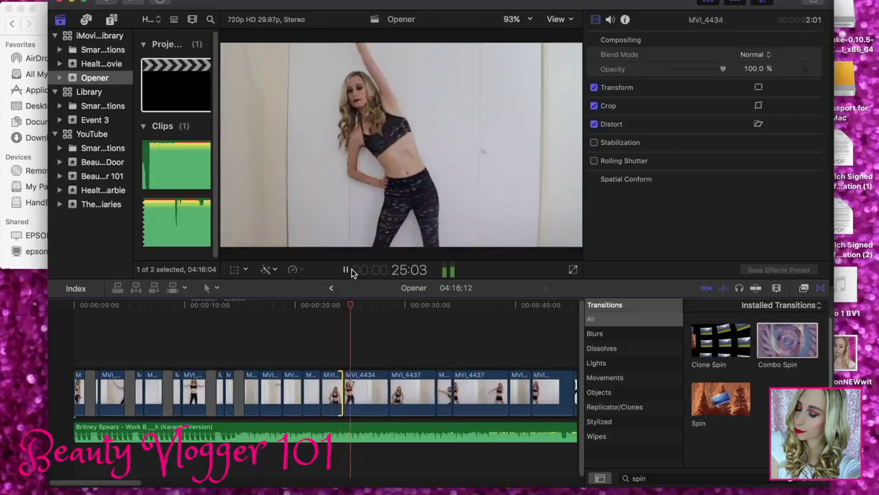
pyautogui.click(352, 269)
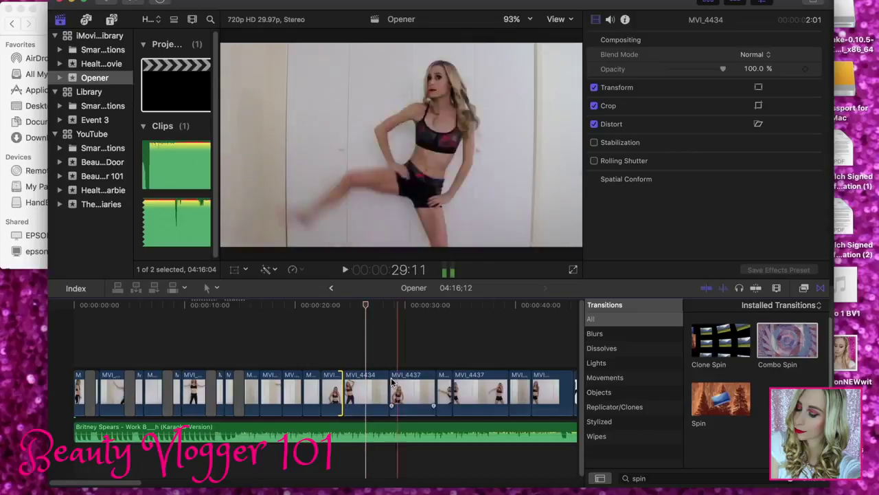
pyautogui.moveTo(365, 382); pyautogui.dragTo(362, 371)
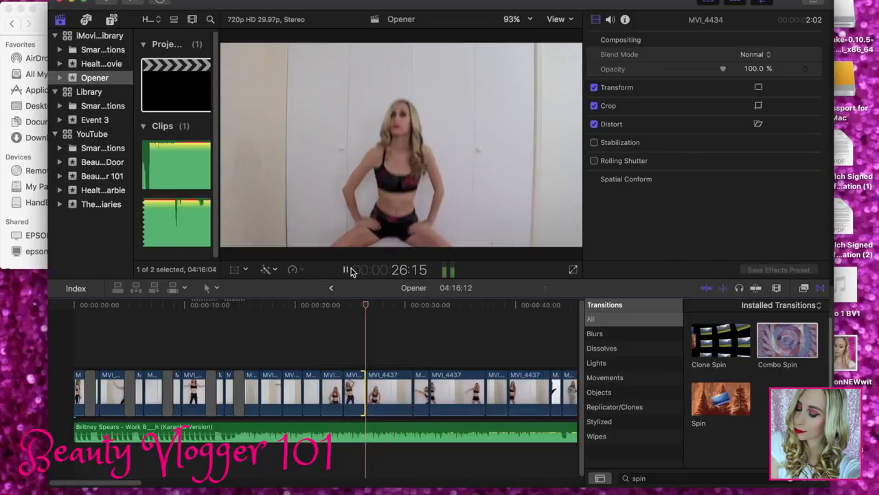
# Play on to the next cut point and trim the end of the following MVI_4437 clip to 1:20
pyautogui.click(346, 269)
pyautogui.click(346, 269)
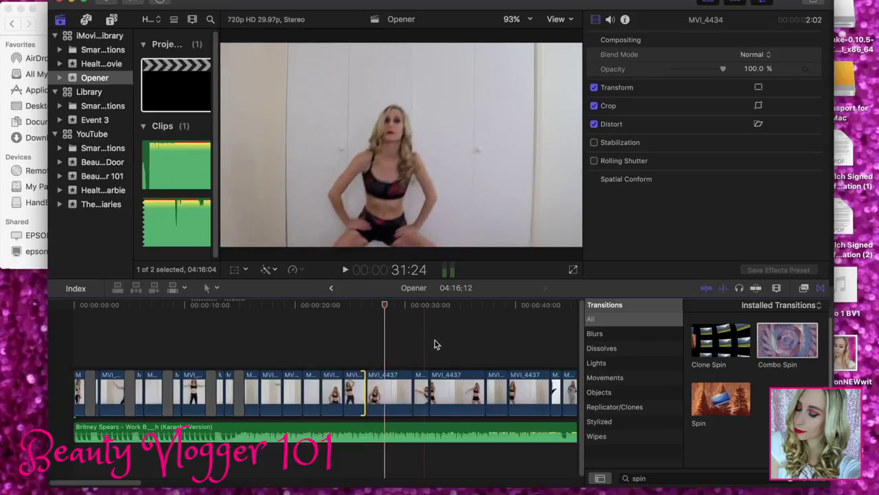
pyautogui.moveTo(392, 375); pyautogui.dragTo(409, 382)
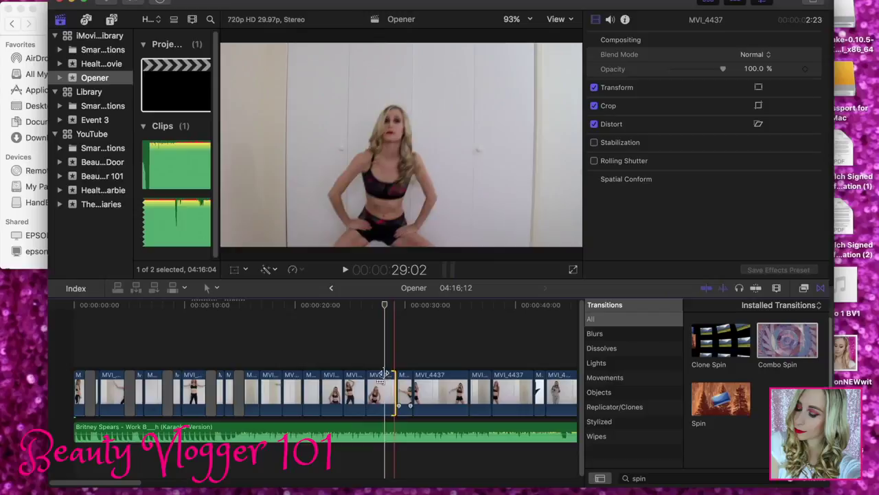
pyautogui.moveTo(380, 372); pyautogui.dragTo(382, 371)
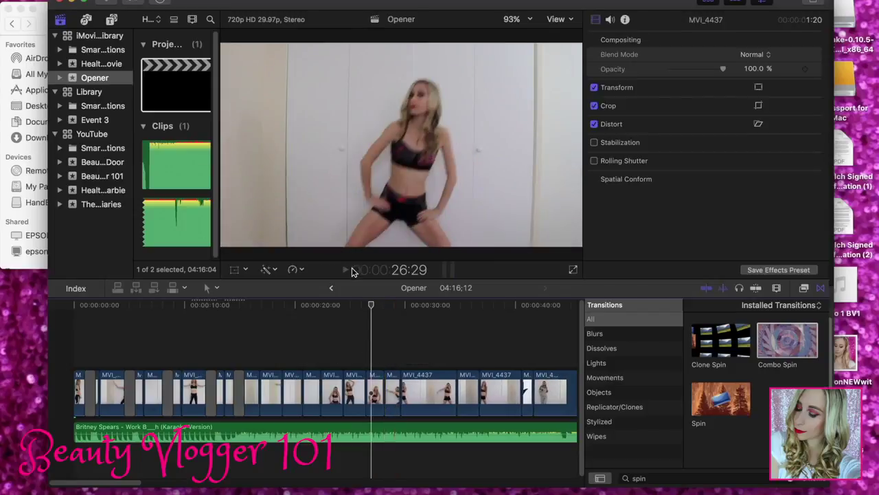
# Play the next clips and move the 5:03 MVI_4437 clip in front of the 1:14 MVI_4434 clip
pyautogui.click(352, 269)
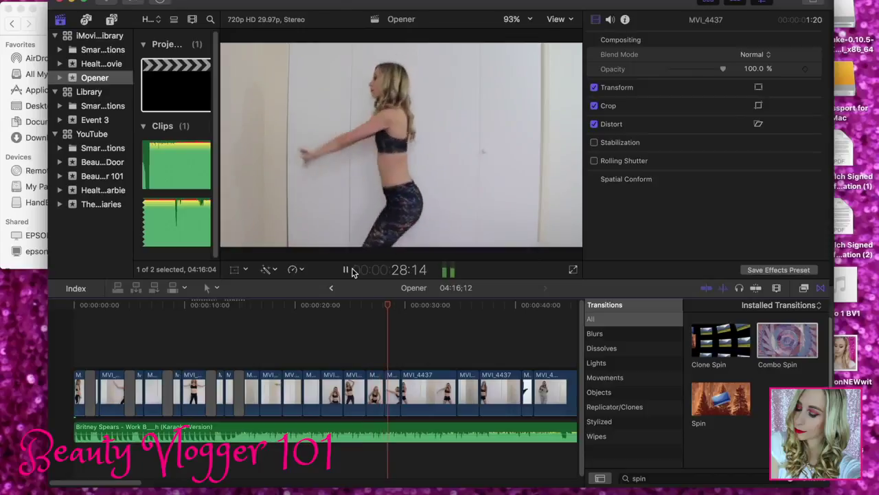
pyautogui.click(345, 269)
pyautogui.moveTo(391, 389); pyautogui.dragTo(395, 389)
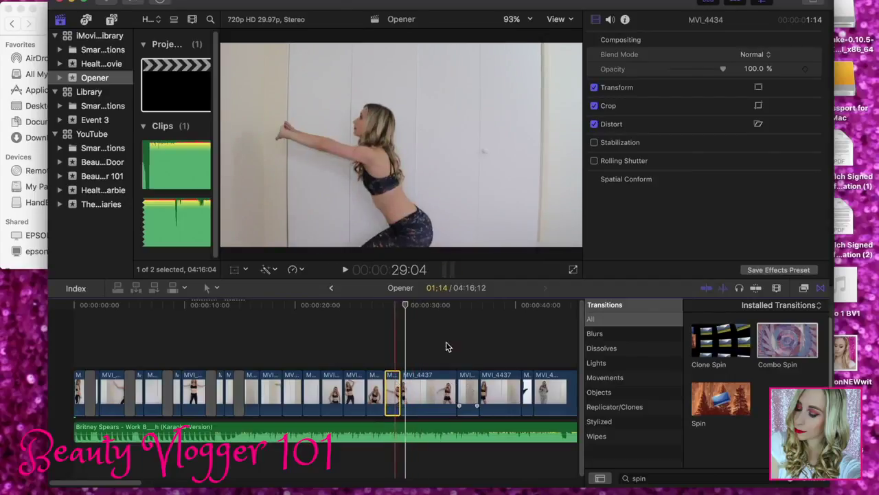
pyautogui.click(427, 391)
pyautogui.moveTo(428, 392); pyautogui.dragTo(384, 371)
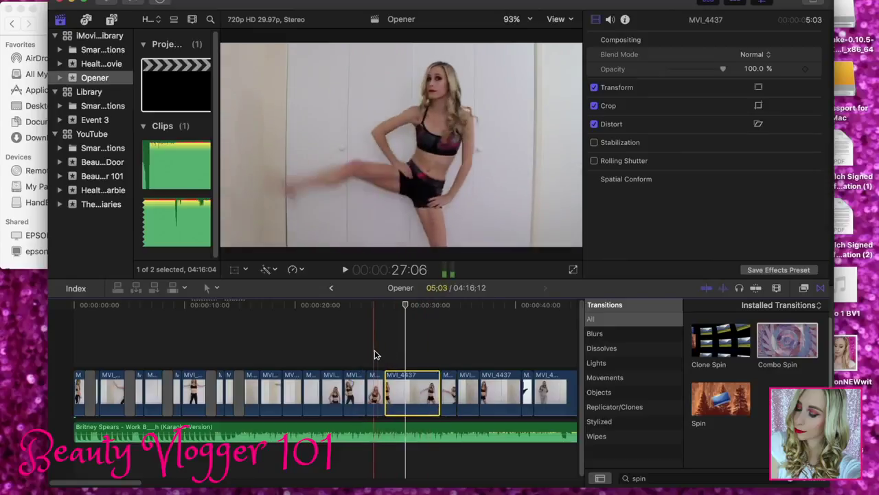
# Play from about 27 seconds and trim the end of the moved MVI_4437 clip to 1:23
pyautogui.click(375, 350)
pyautogui.click(349, 270)
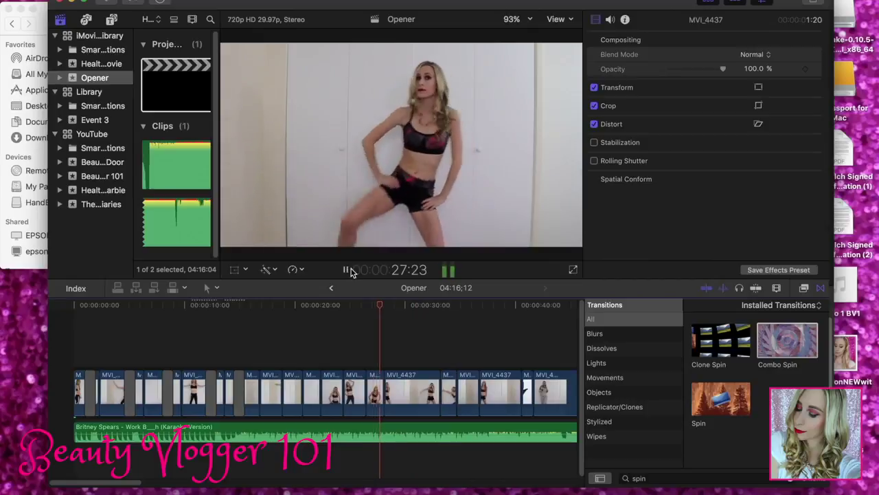
pyautogui.click(349, 269)
pyautogui.moveTo(428, 376); pyautogui.dragTo(403, 369)
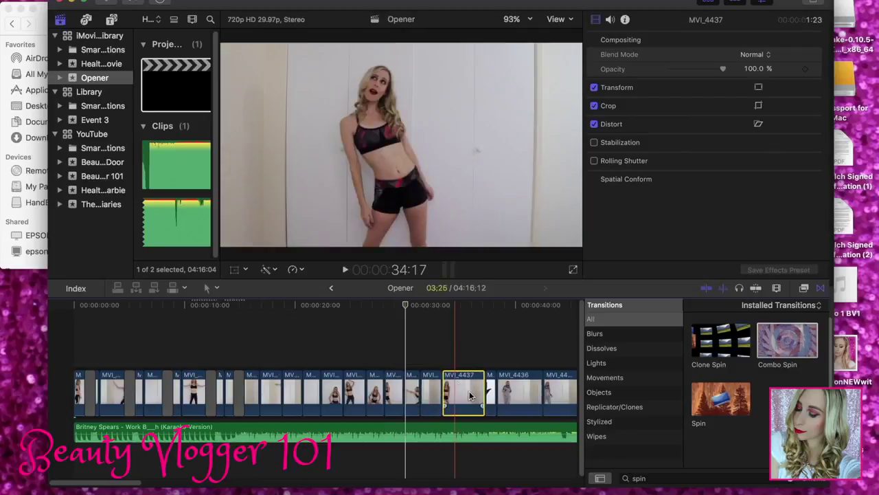
# Move the 3:25 MVI_4437 clip ahead of the 1:23 MVI_4437 clip and shorten it to 1:25
pyautogui.moveTo(474, 395); pyautogui.dragTo(412, 387)
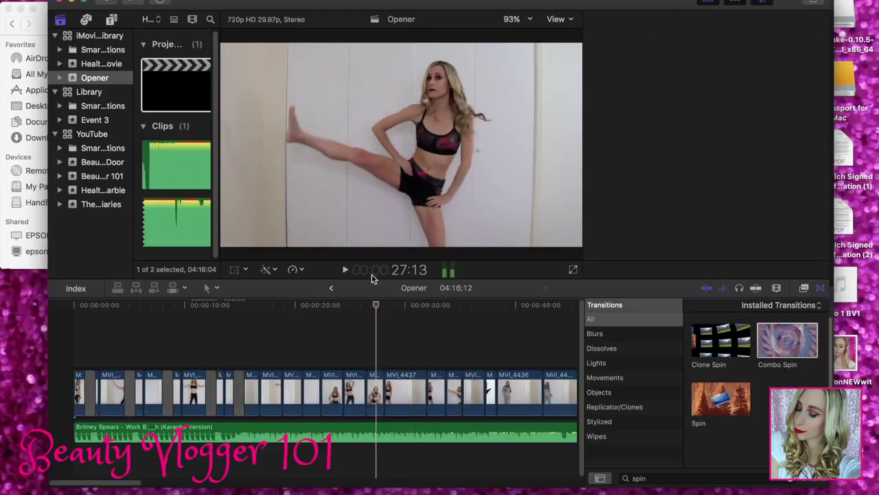
pyautogui.click(349, 271)
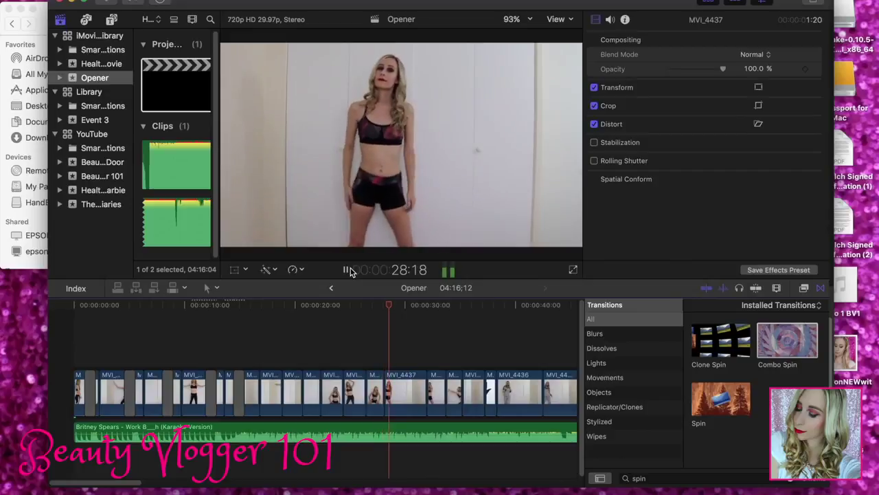
pyautogui.click(346, 270)
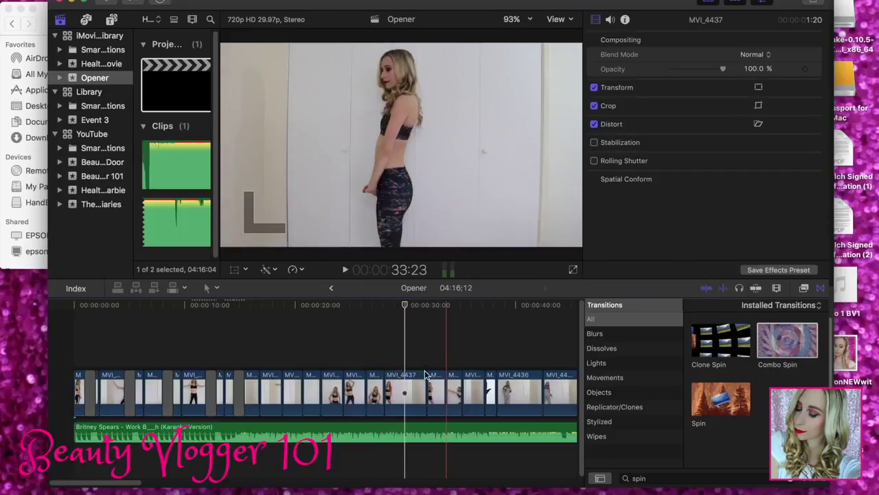
pyautogui.moveTo(404, 373); pyautogui.dragTo(404, 371)
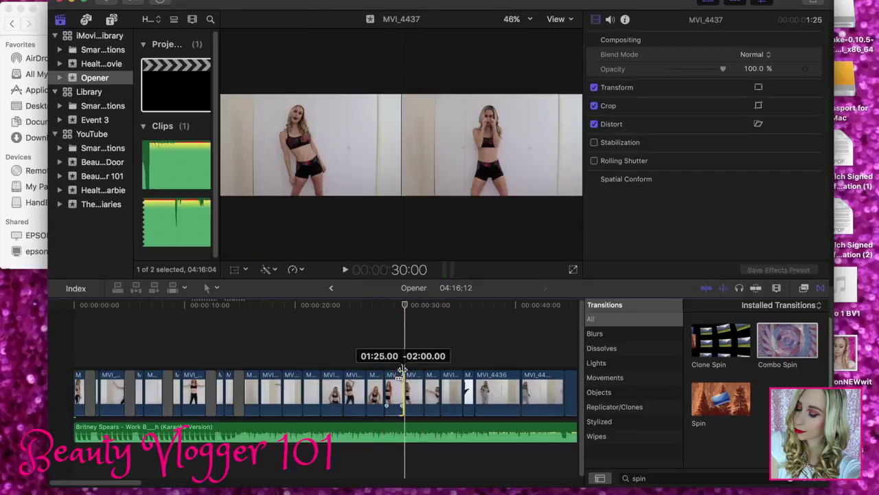
# Play the rearranged clips and move the 4:06 MVI_4436 clip to directly after the last shortened MVI_4437 clip
pyautogui.click(345, 269)
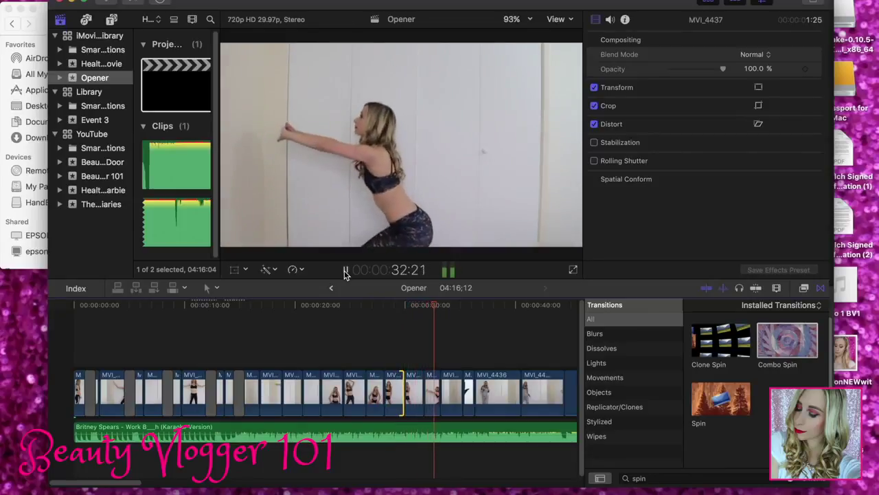
pyautogui.click(344, 269)
pyautogui.click(487, 390)
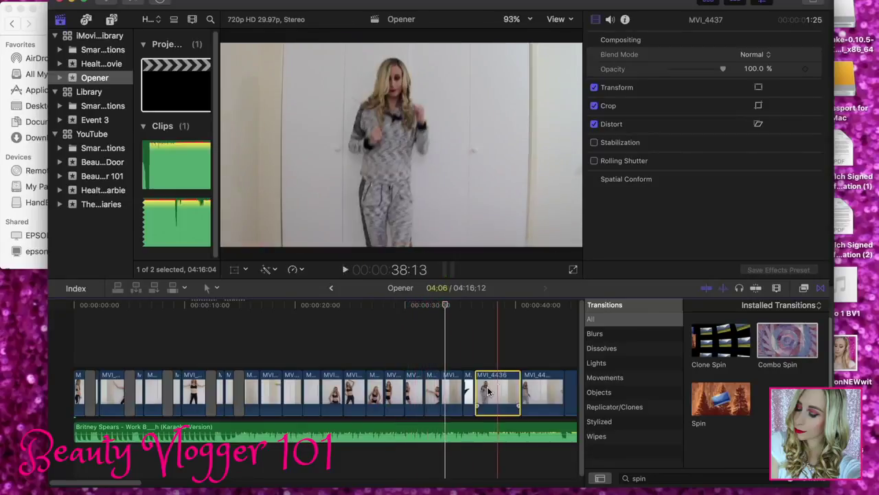
pyautogui.moveTo(484, 390); pyautogui.dragTo(408, 360)
pyautogui.click(401, 349)
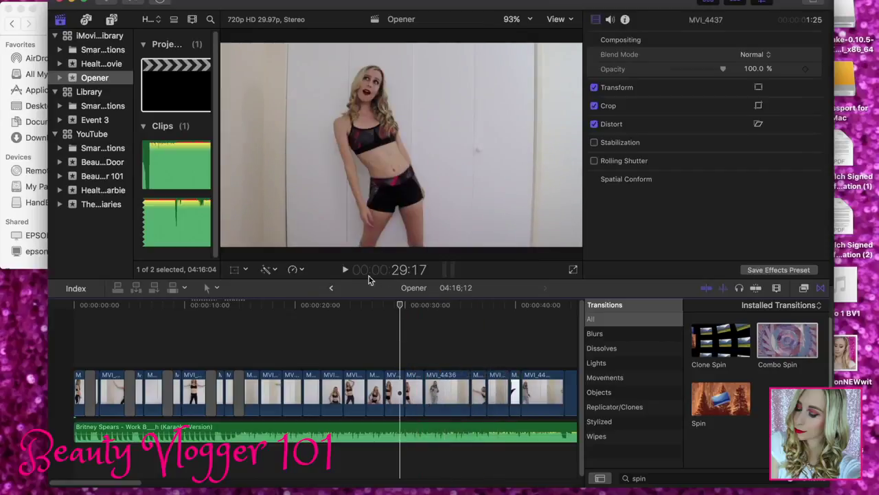
# Play to the cut point, shorten the moved MVI_4436 clip to 1:25 and place another MVI_4436 clip right after it
pyautogui.click(353, 270)
pyautogui.moveTo(134, 487); pyautogui.dragTo(157, 488)
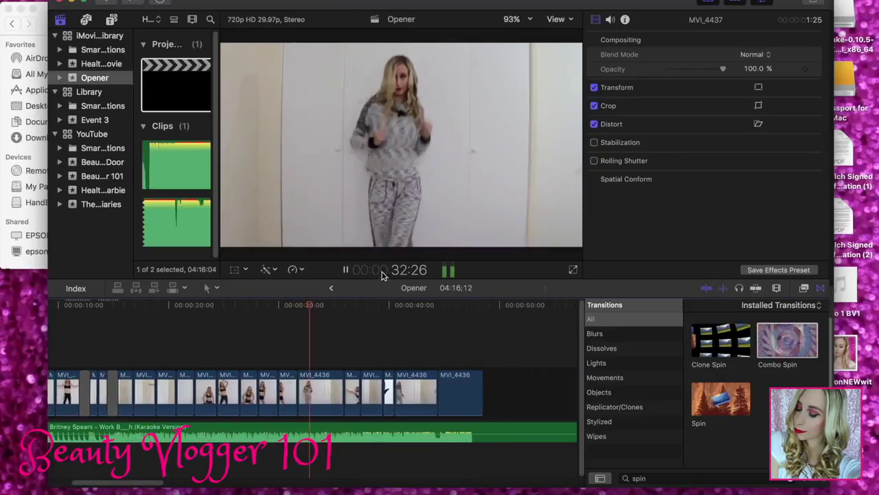
pyautogui.click(349, 273)
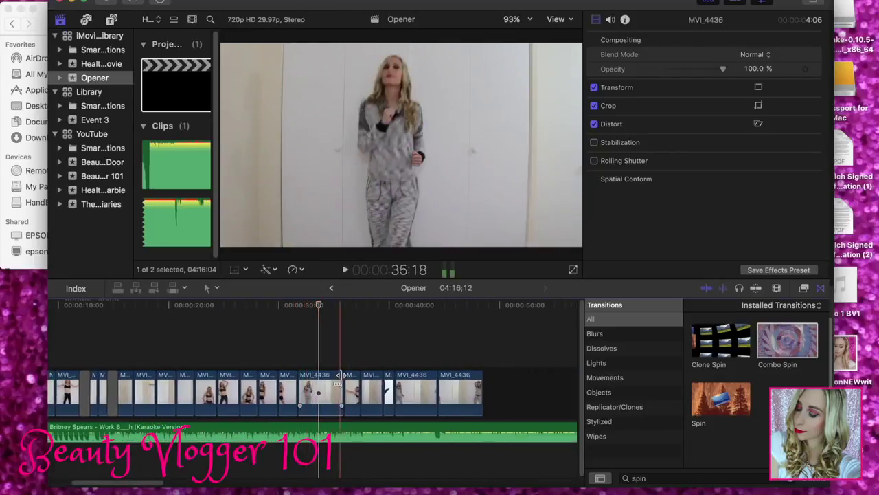
pyautogui.moveTo(320, 376)
pyautogui.mouseDown()
pyautogui.moveTo(315, 369)
pyautogui.moveTo(385, 379)
pyautogui.moveTo(336, 382)
pyautogui.mouseUp()
# Play through the second MVI_4436 clip in the sequence and trim its end to 2:07
pyautogui.click(304, 355)
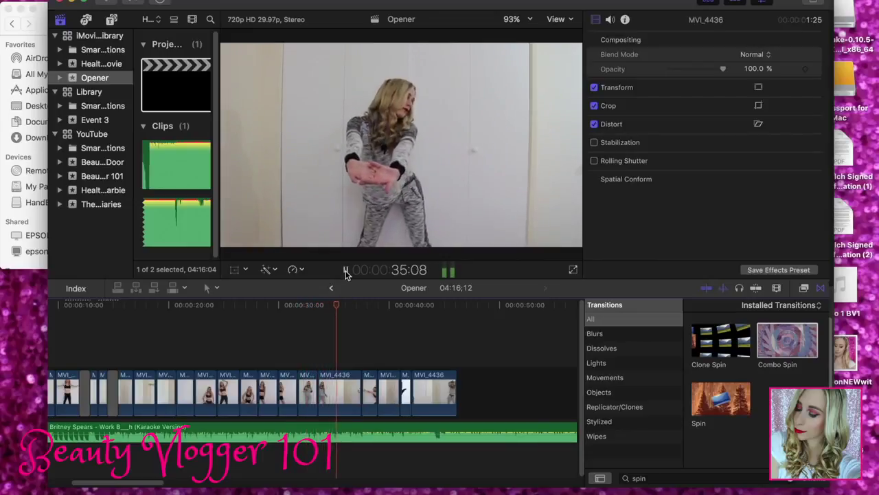
pyautogui.click(346, 272)
pyautogui.moveTo(360, 379); pyautogui.dragTo(339, 369)
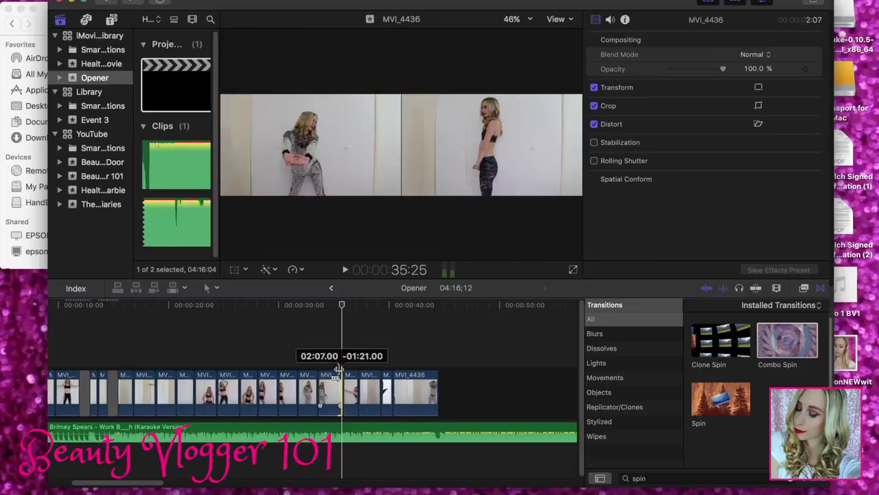
# Move the last MVI_4436 clip from the end of the timeline to directly after the 2:07 MVI_4436 clip
pyautogui.moveTo(402, 389); pyautogui.dragTo(419, 390)
pyautogui.click(430, 390)
pyautogui.moveTo(349, 390); pyautogui.dragTo(334, 363)
# Play to the cut point, shorten the third MVI_4436 clip to 1:23 and play on from its end
pyautogui.click(330, 336)
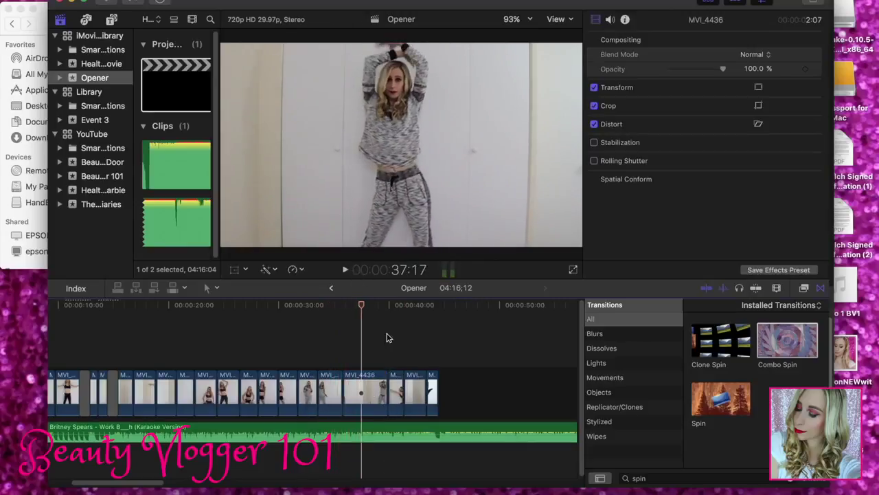
pyautogui.press('space')
pyautogui.moveTo(368, 389); pyautogui.dragTo(356, 377)
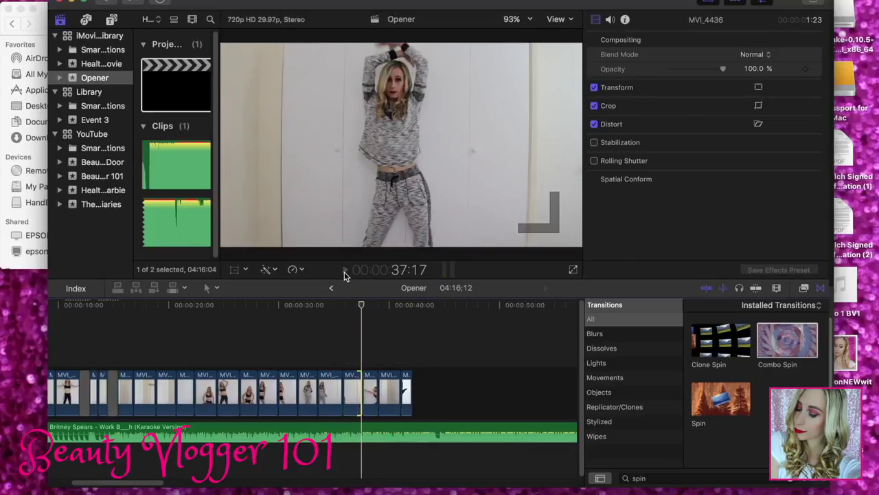
pyautogui.click(345, 273)
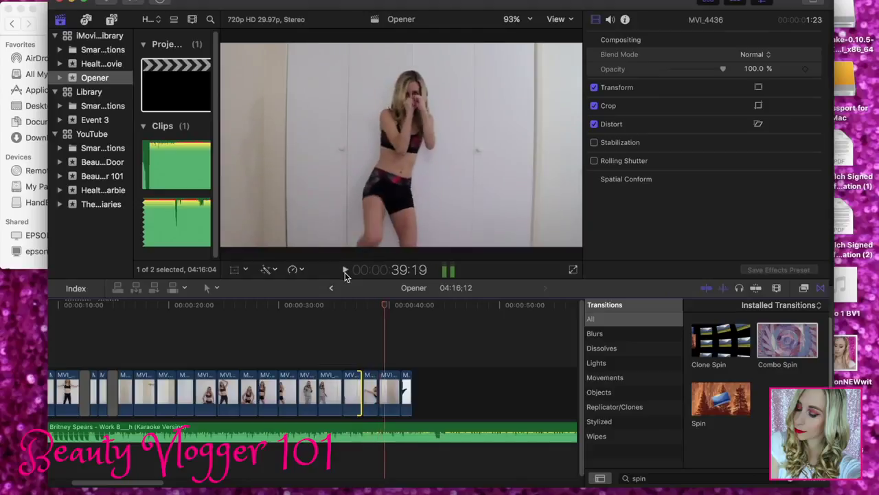
# Clear the spin search and add a Lens Flare transition from the Lights category at the cut near 16:18, where the colour clips begin
pyautogui.click(316, 352)
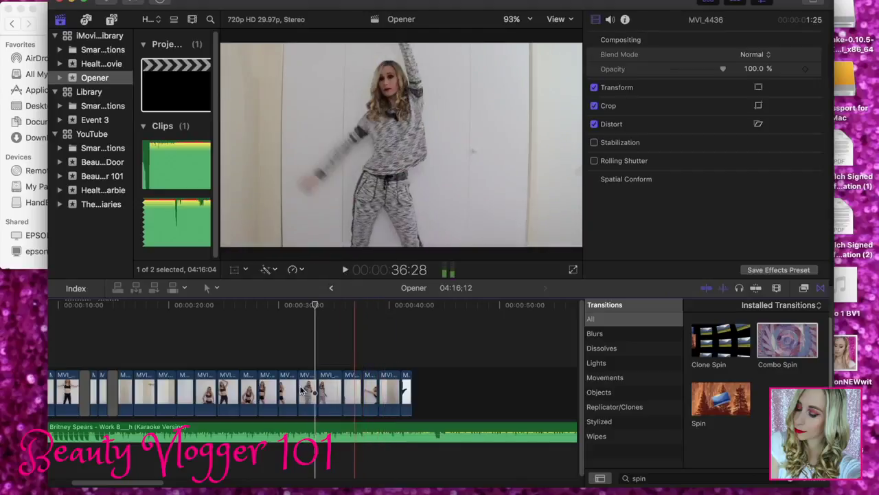
pyautogui.hscroll(-5, 307, 413)
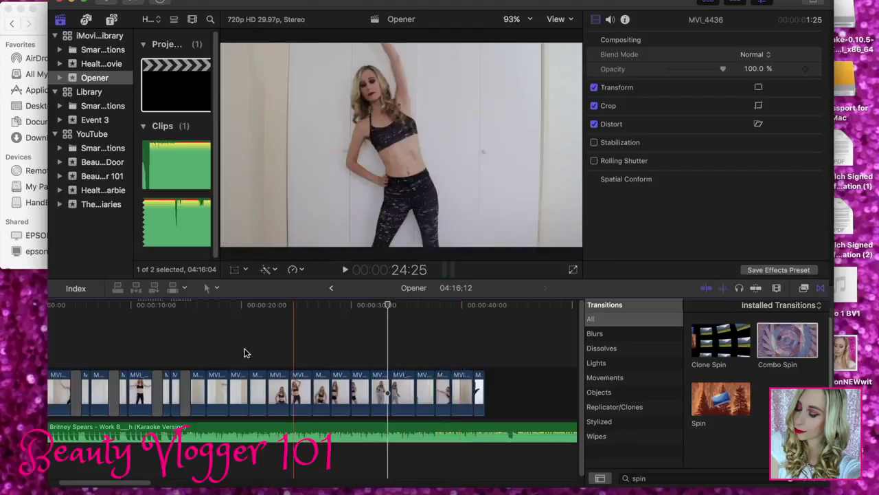
pyautogui.click(197, 355)
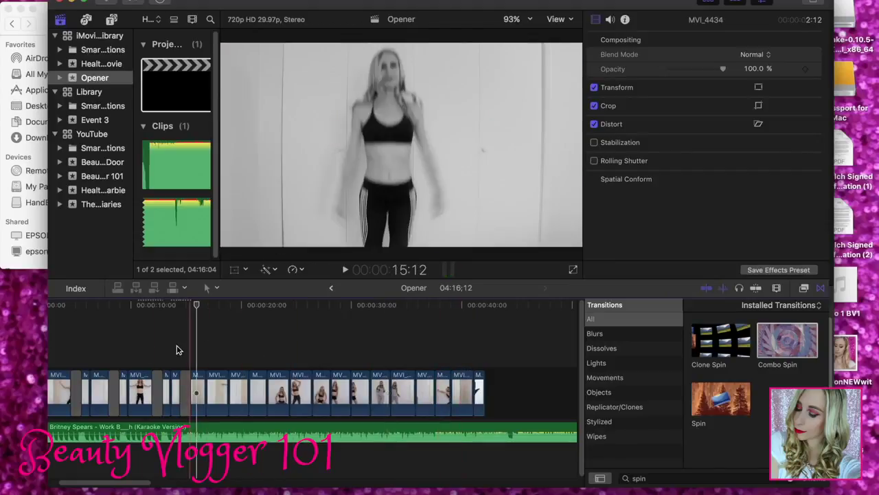
pyautogui.click(176, 345)
pyautogui.click(348, 269)
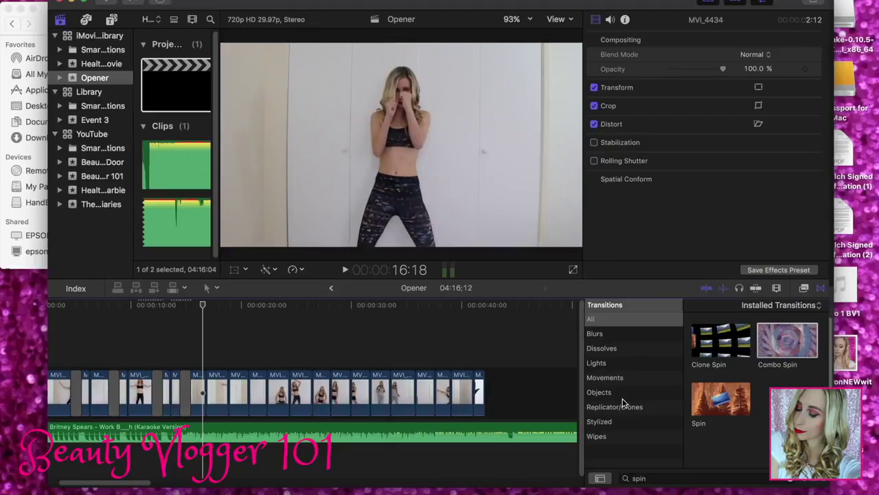
pyautogui.click(597, 363)
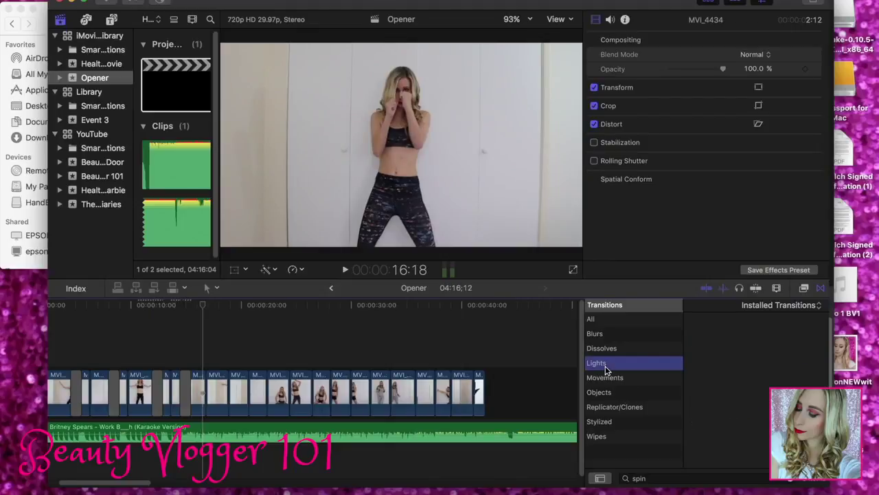
pyautogui.click(792, 481)
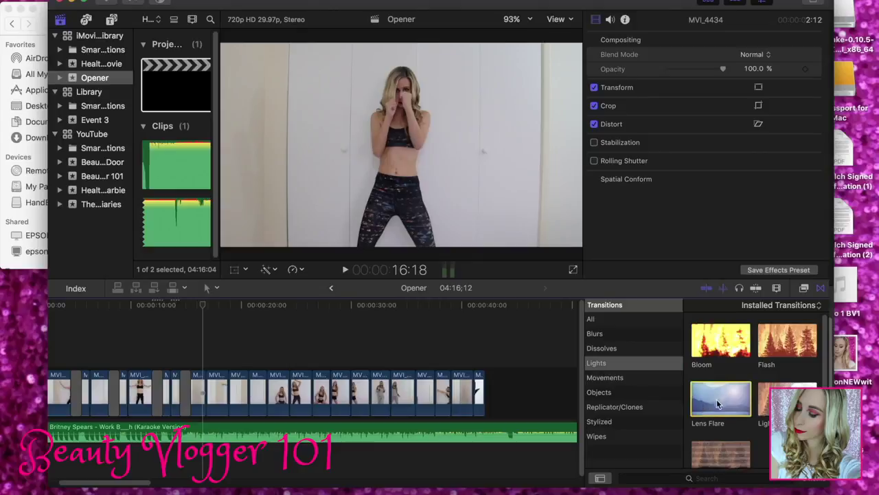
pyautogui.moveTo(205, 382); pyautogui.dragTo(204, 382)
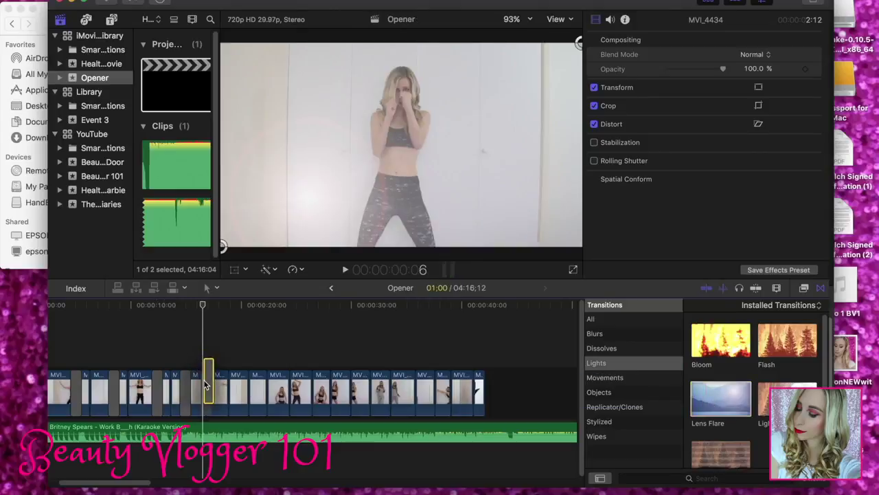
# Add a Lens Flare transition at each following cut up to about 33 seconds in the sequence
pyautogui.moveTo(712, 408); pyautogui.dragTo(465, 381)
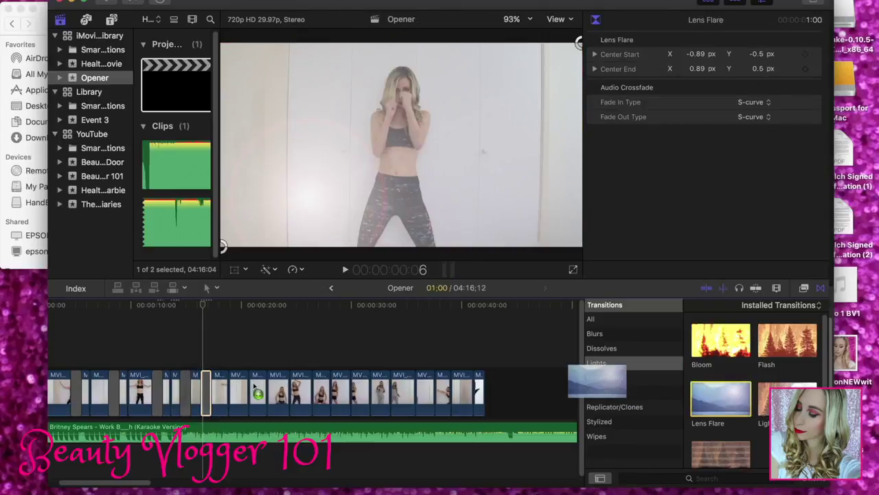
pyautogui.moveTo(255, 389); pyautogui.dragTo(237, 387)
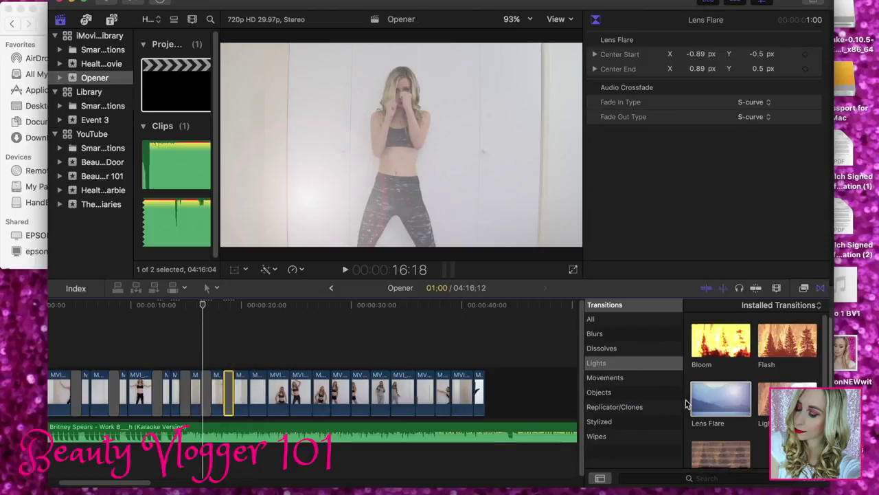
pyautogui.moveTo(720, 406); pyautogui.dragTo(249, 393)
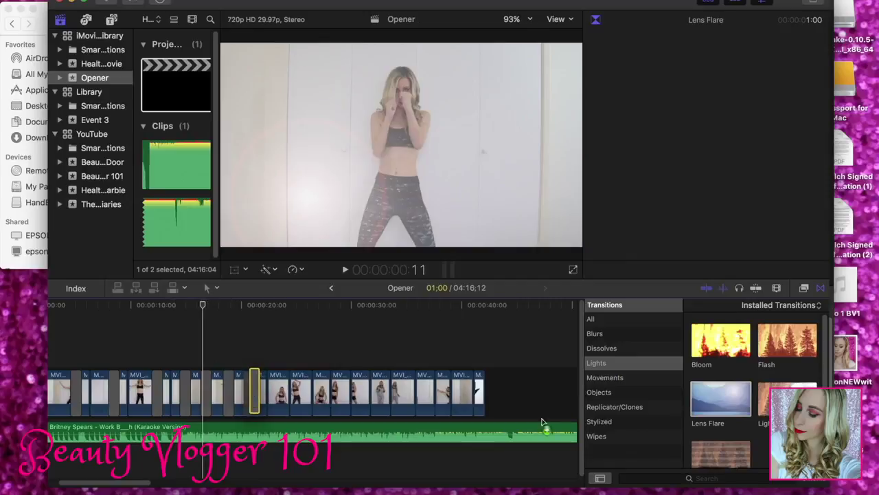
pyautogui.moveTo(376, 402); pyautogui.dragTo(268, 385)
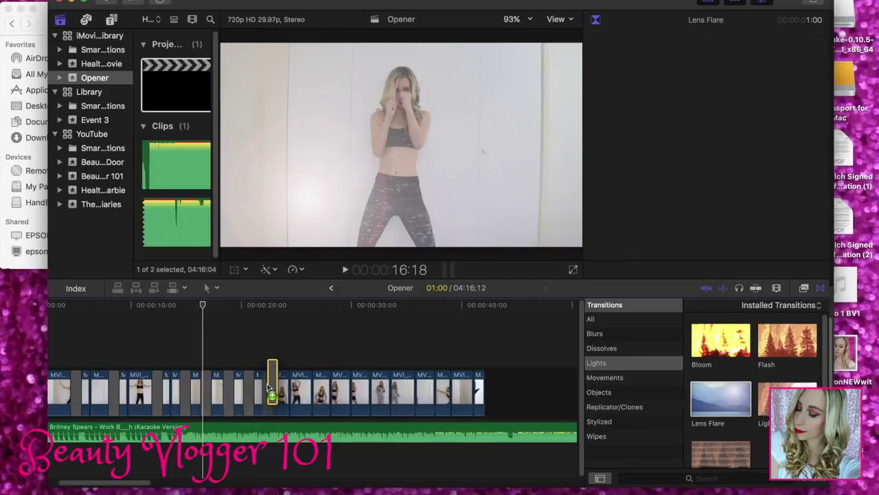
pyautogui.moveTo(719, 397)
pyautogui.mouseDown()
pyautogui.moveTo(656, 404)
pyautogui.moveTo(290, 384)
pyautogui.mouseUp()
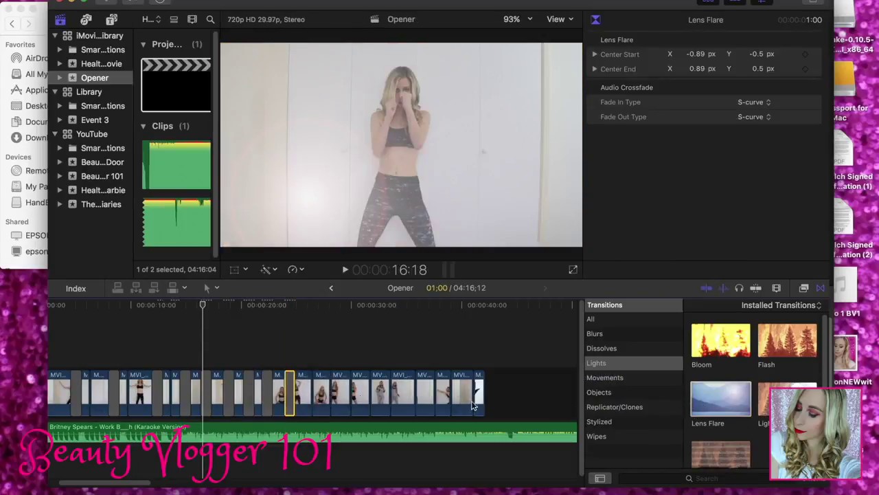
pyautogui.moveTo(303, 390); pyautogui.dragTo(343, 392)
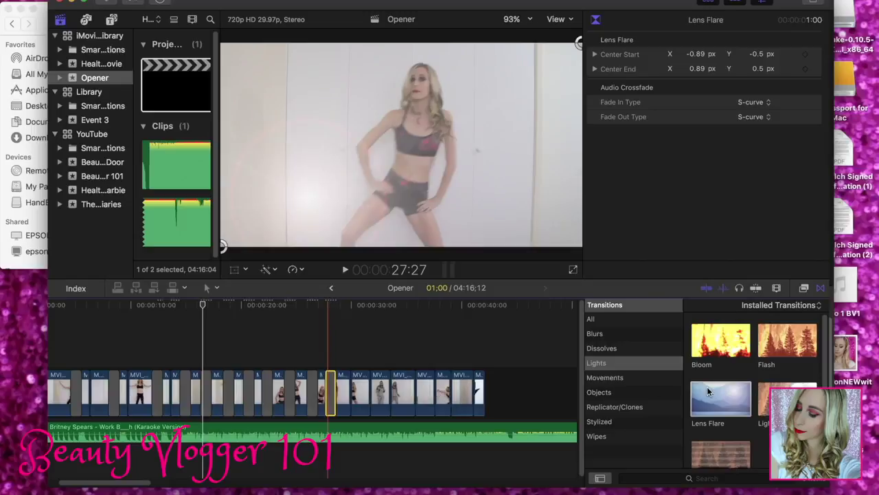
pyautogui.moveTo(437, 385)
pyautogui.mouseDown()
pyautogui.moveTo(350, 378)
pyautogui.moveTo(370, 395)
pyautogui.mouseUp()
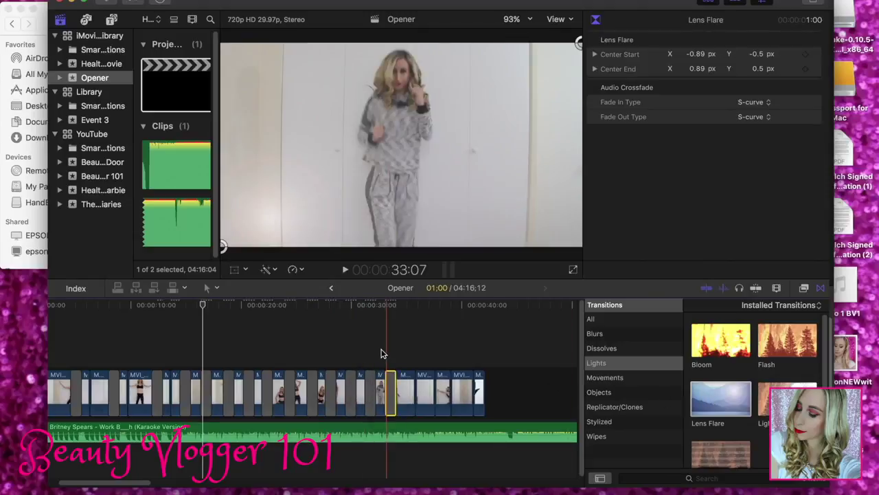
# Play through the remaining clips, add a Lens Flare transition at the cut near 36 seconds and review the section up to 37:11
pyautogui.click(382, 331)
pyautogui.click(345, 270)
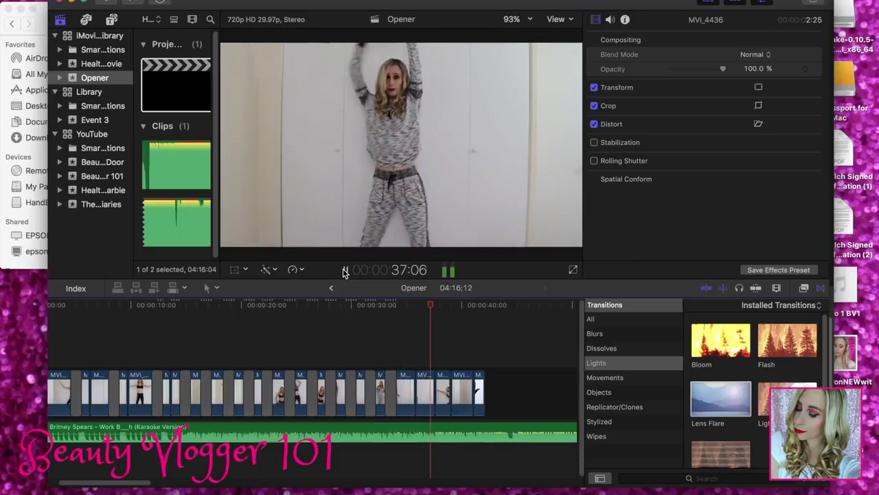
pyautogui.click(345, 270)
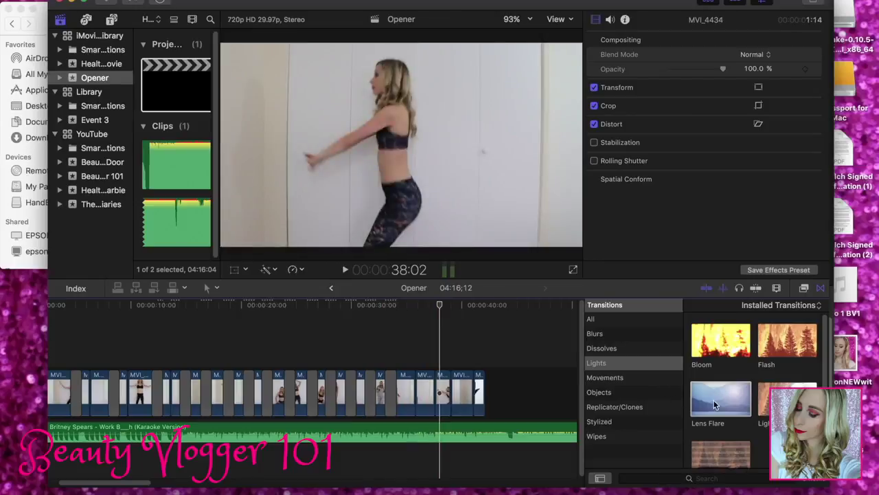
pyautogui.moveTo(464, 398); pyautogui.dragTo(417, 390)
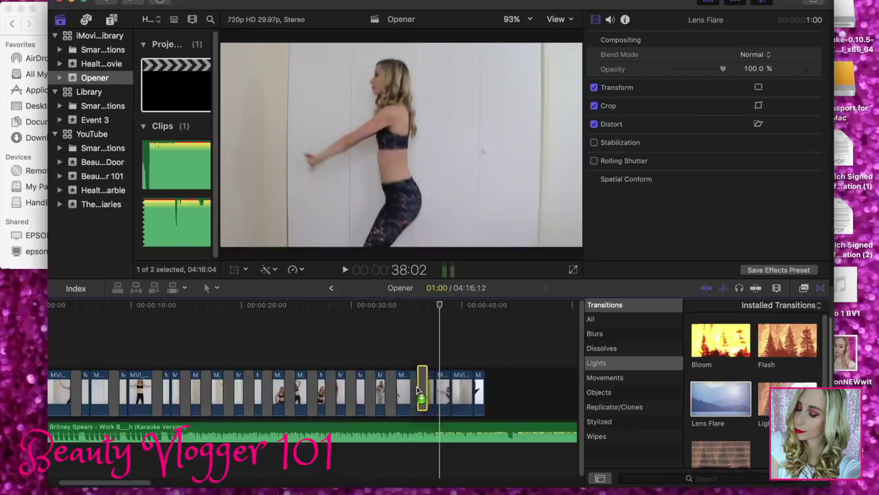
pyautogui.moveTo(422, 356); pyautogui.dragTo(420, 356)
pyautogui.click(410, 357)
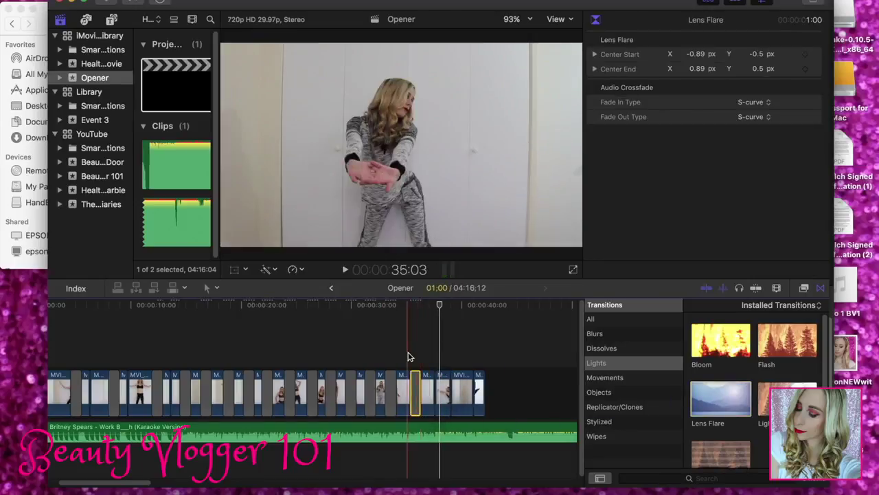
pyautogui.click(346, 271)
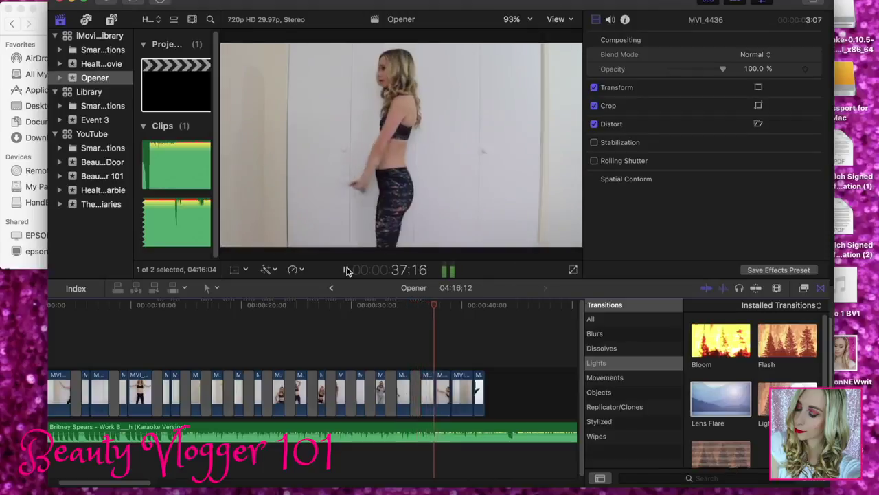
pyautogui.press('space')
pyautogui.click(433, 353)
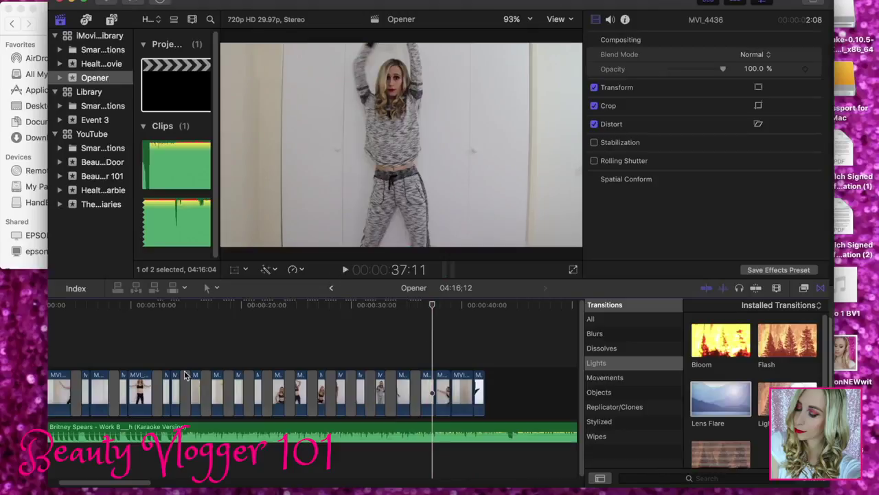
# Switch from the transitions to the effects browser and hide it to widen the timeline
pyautogui.hscroll(-3, 140, 354)
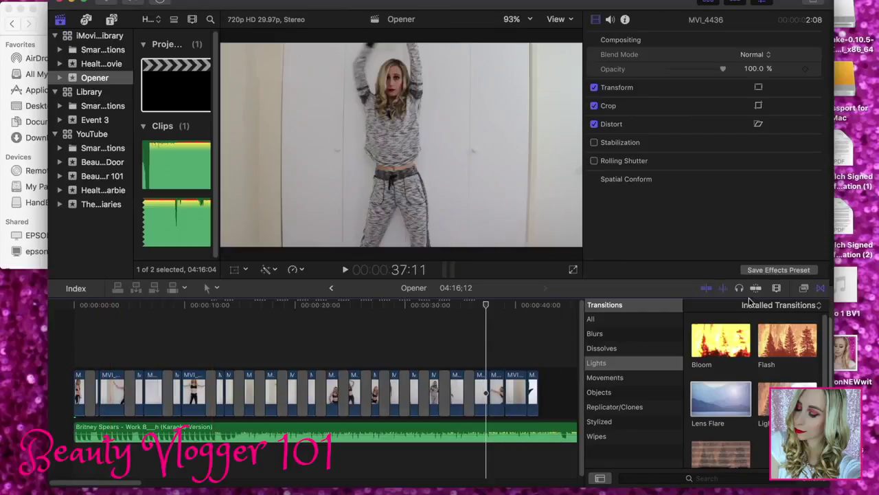
pyautogui.press('super+5')
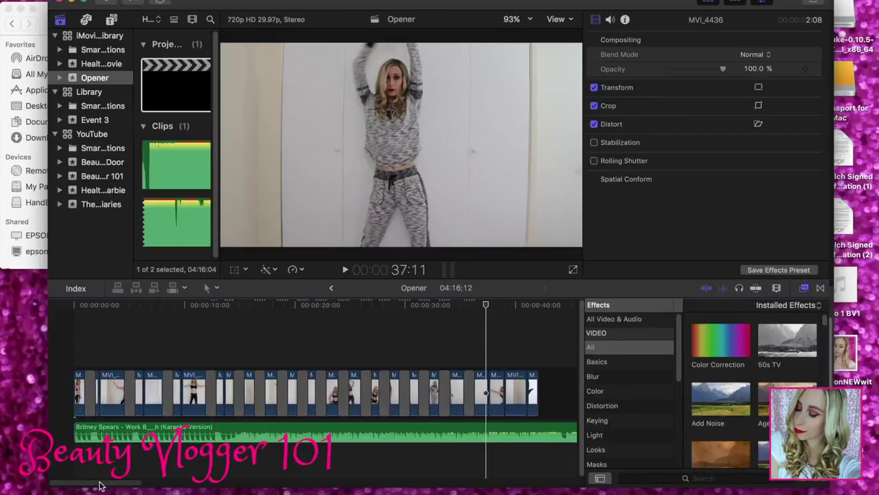
pyautogui.moveTo(89, 481); pyautogui.dragTo(103, 486)
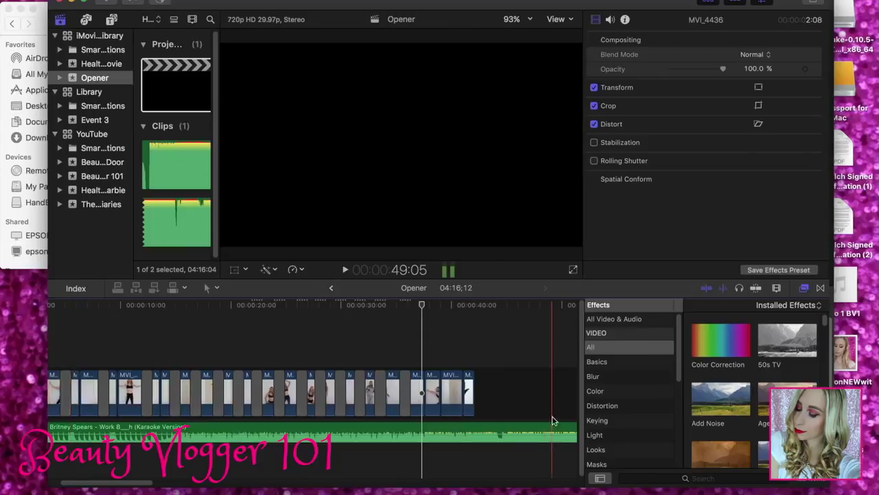
pyautogui.click(804, 288)
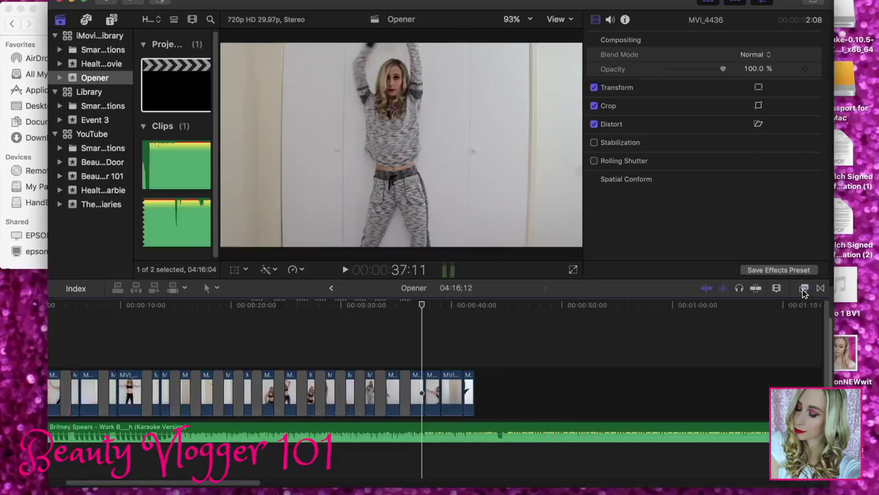
# Play to the cut point in the MVI_4434 clip near 38 seconds and trim its end to 21 frames
pyautogui.click(414, 348)
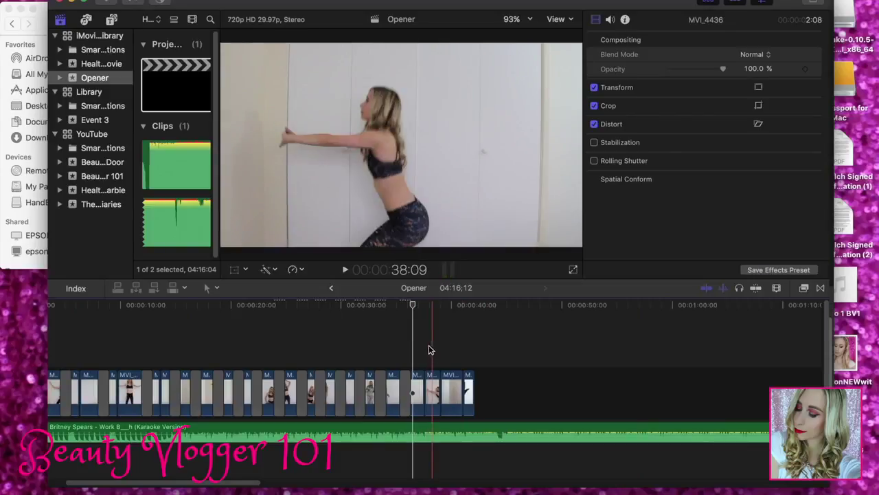
pyautogui.click(346, 272)
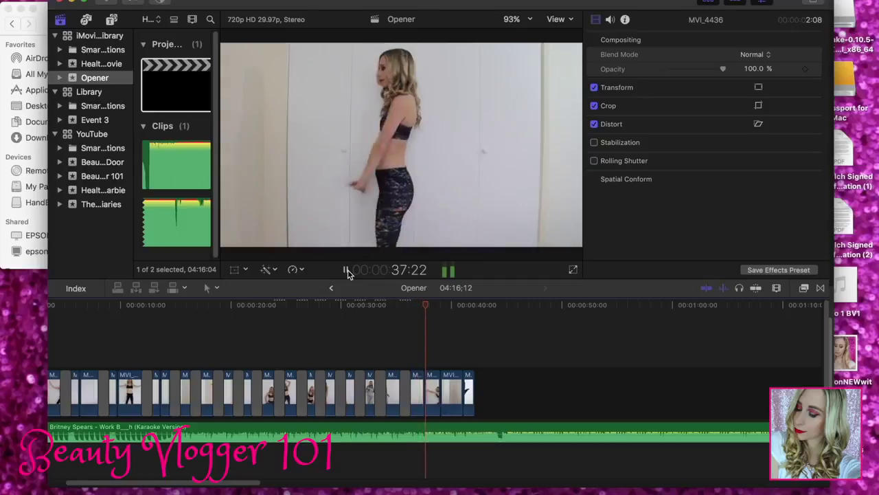
pyautogui.click(347, 272)
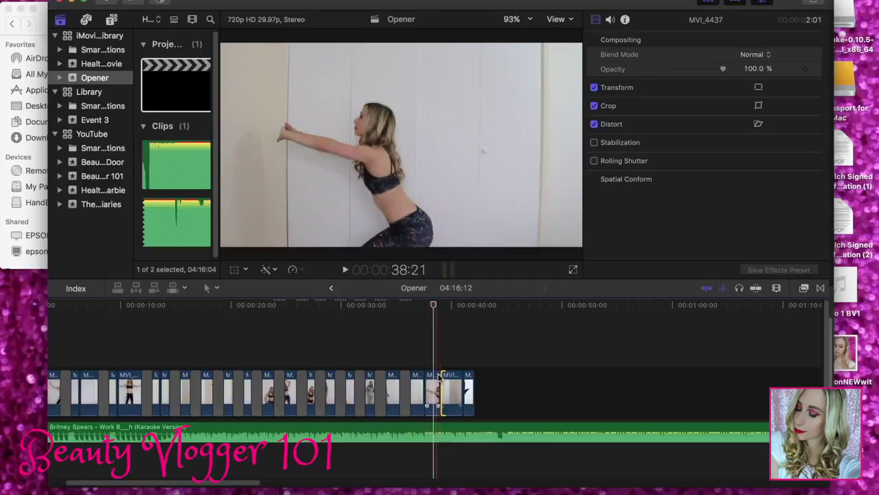
pyautogui.click(437, 379)
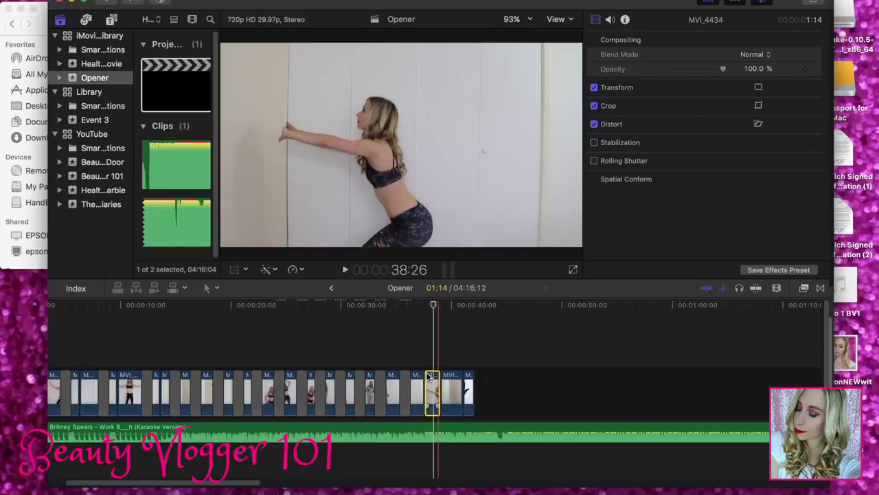
pyautogui.moveTo(434, 383); pyautogui.dragTo(431, 374)
# Play on, trim the end of the following MVI_4437 clip to 1:01 and play to the end of the sequence
pyautogui.click(345, 270)
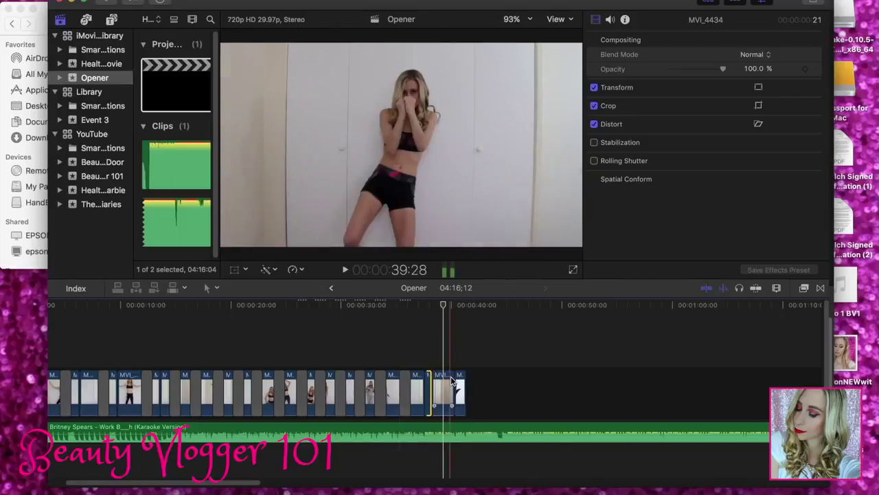
pyautogui.moveTo(445, 377); pyautogui.dragTo(441, 374)
pyautogui.click(344, 270)
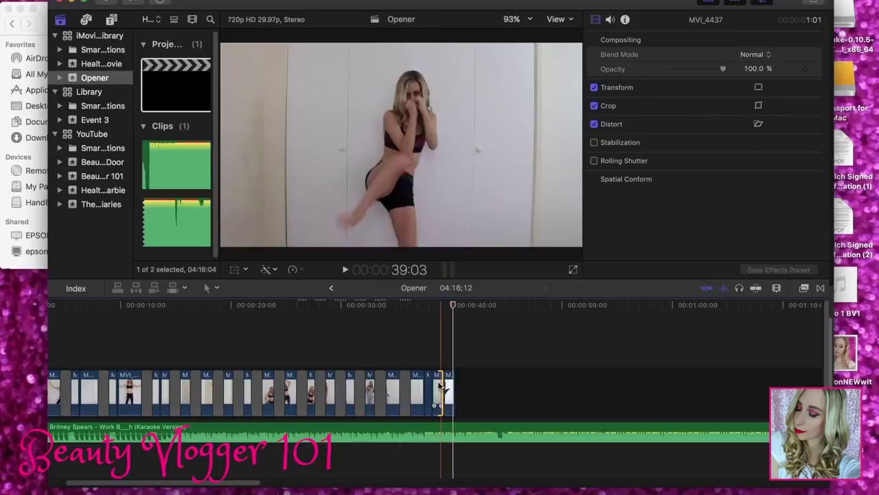
# Copy the last three video clips and paste the group three times around the end of the sequence, the last time at 46:03
pyautogui.click(429, 388)
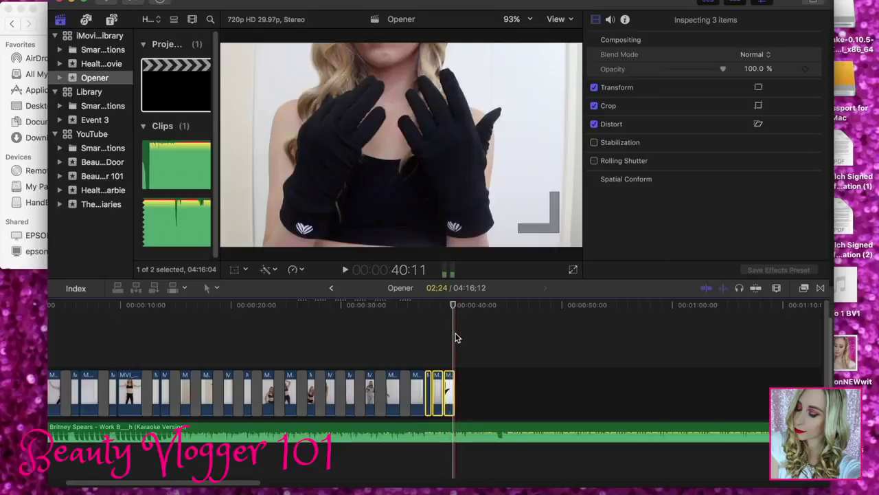
pyautogui.press('super+v')
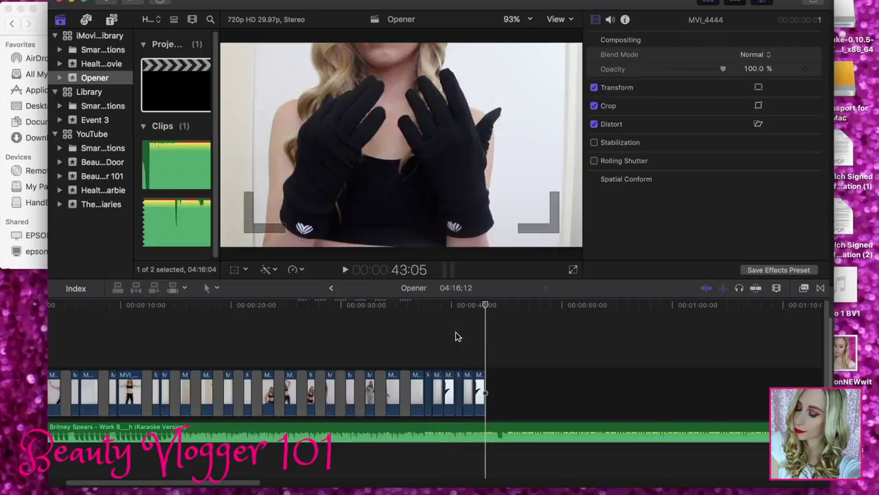
pyautogui.press('super+v')
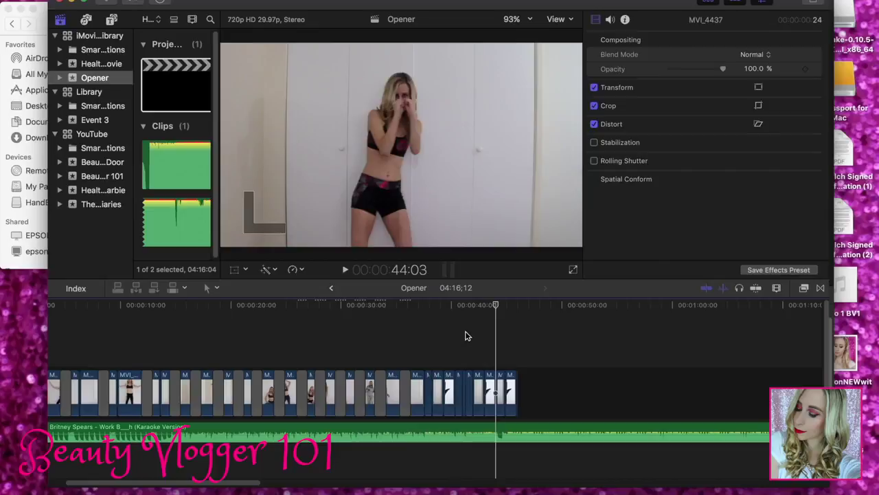
pyautogui.click(519, 345)
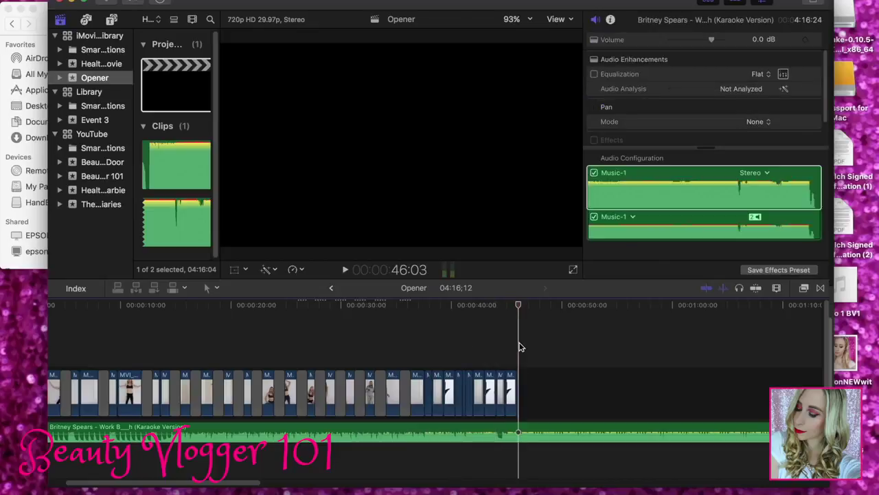
pyautogui.press('super+v')
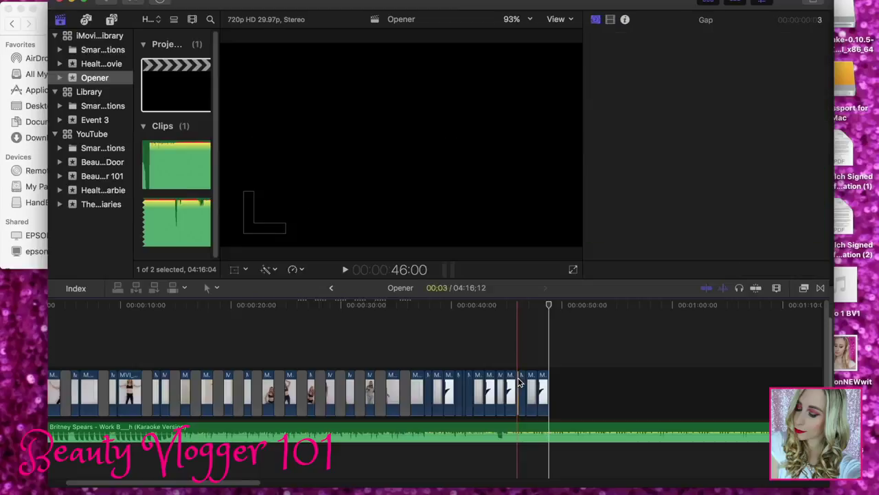
# Play the sequence from 37:10 to about 46 seconds and delete the last three video clips beyond that point
pyautogui.click(518, 388)
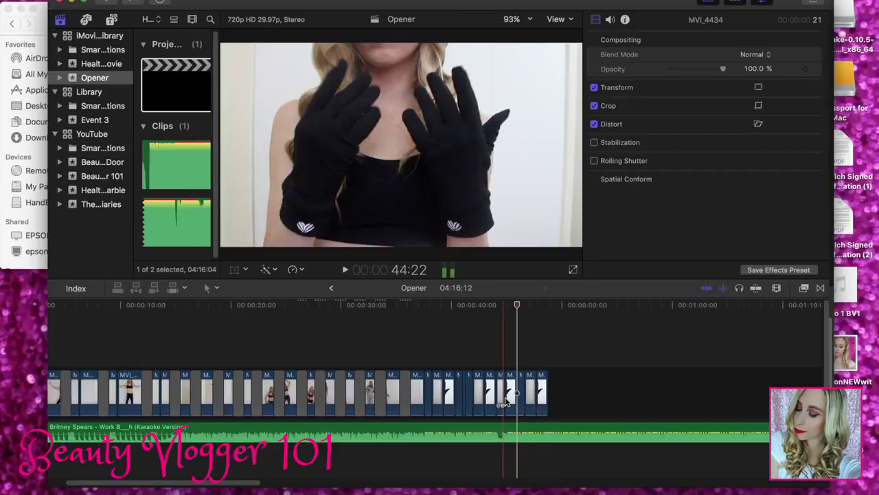
pyautogui.click(422, 358)
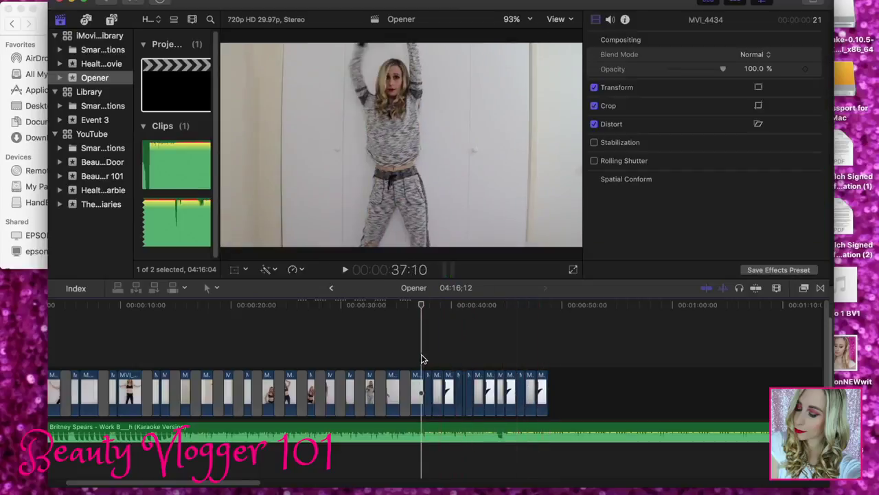
pyautogui.press('space')
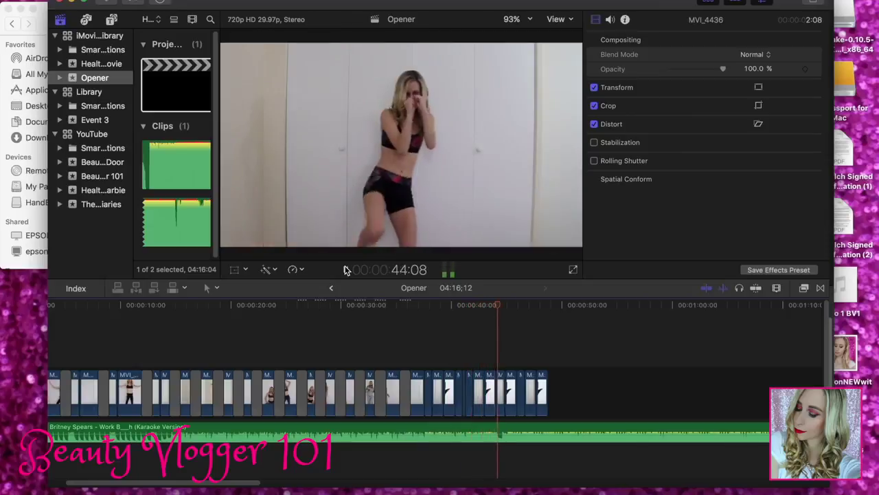
pyautogui.press('space')
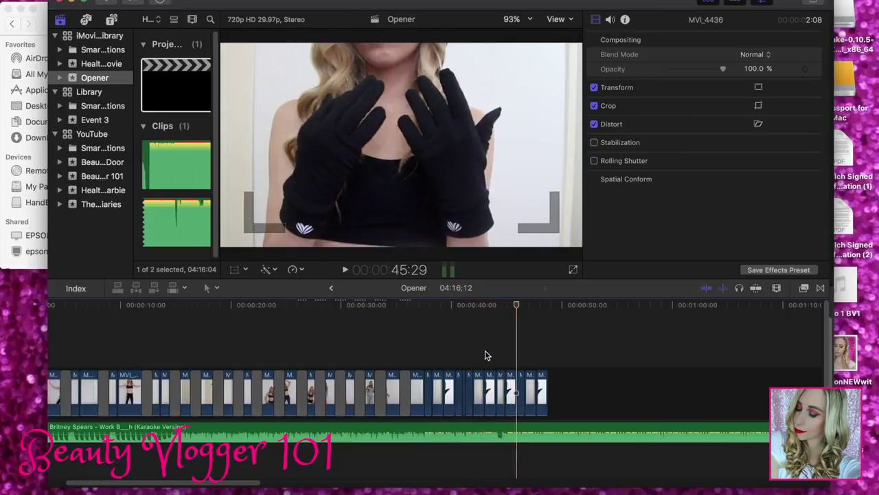
pyautogui.click(538, 383)
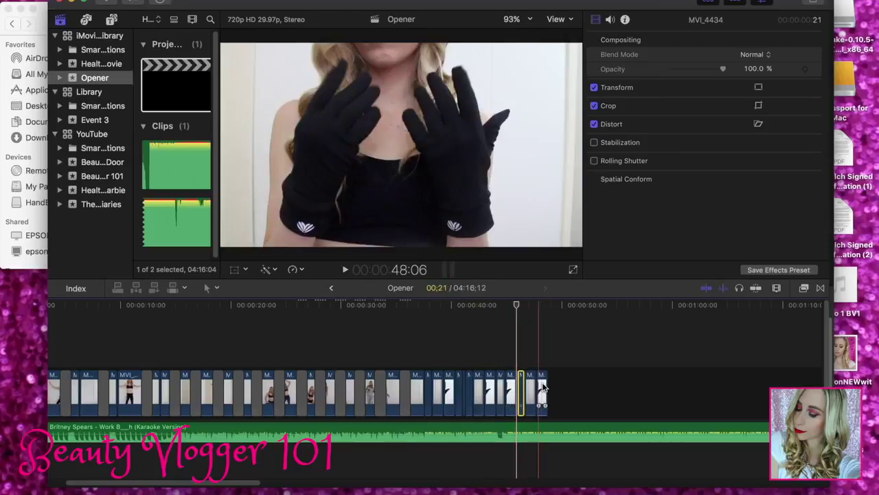
pyautogui.press('Delete')
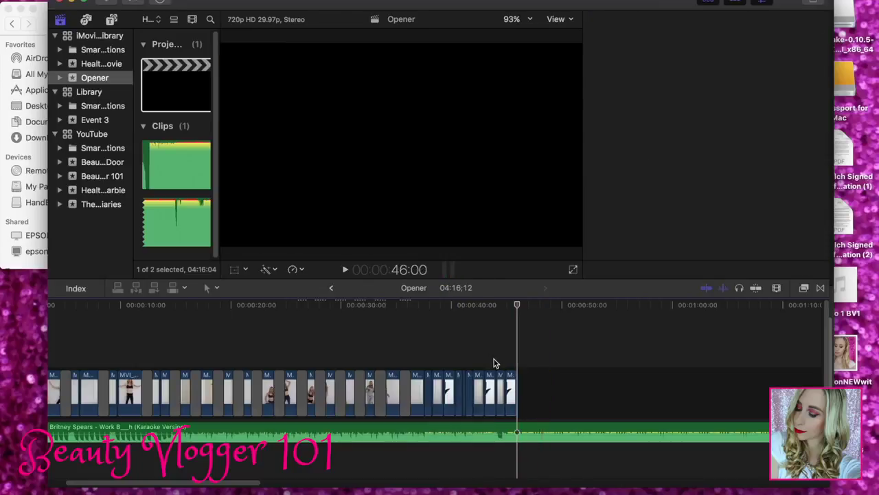
# Delete the glove clip now at the sequence's end, play from 43:29 and return to the new end at 44:29
pyautogui.click(497, 360)
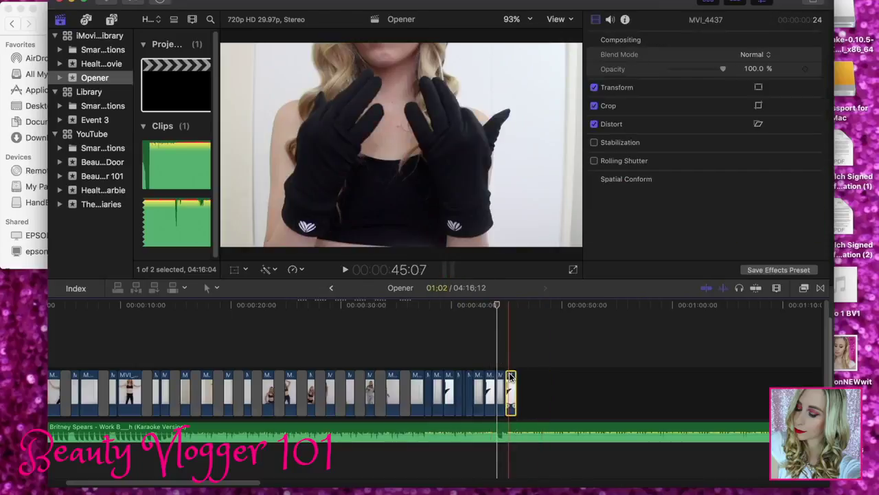
pyautogui.press('Delete')
pyautogui.click(491, 360)
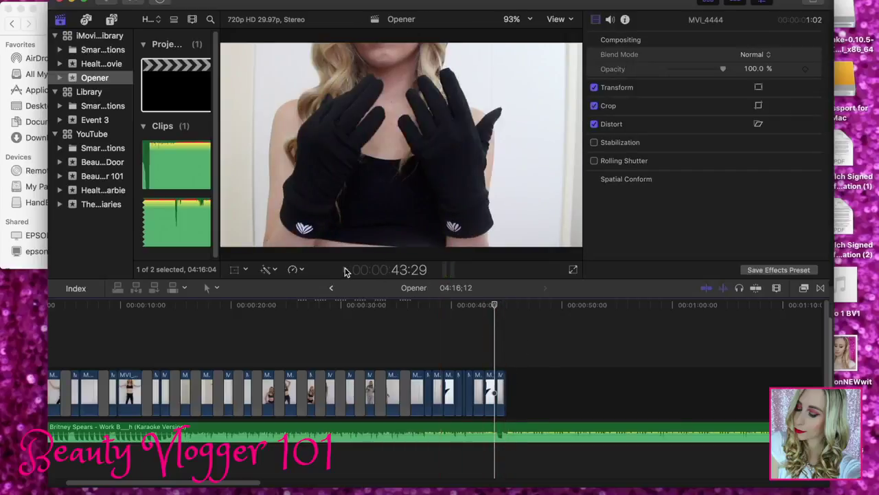
pyautogui.click(345, 272)
pyautogui.press('space')
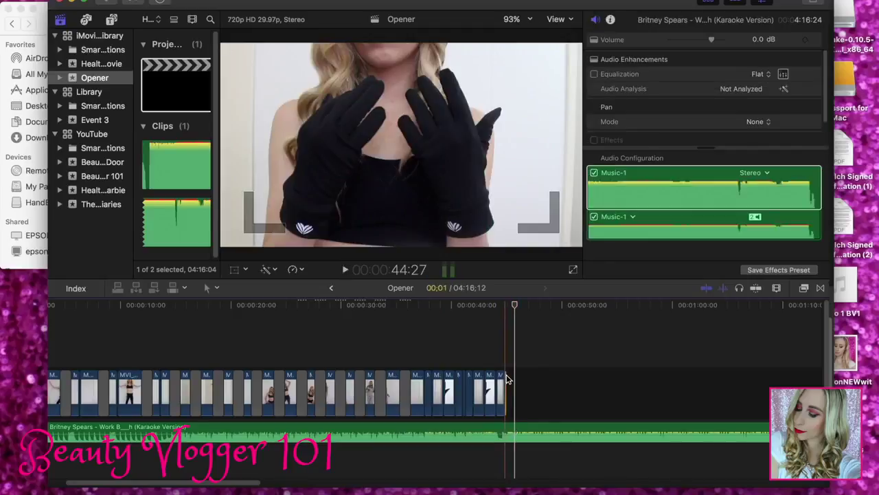
pyautogui.click(507, 379)
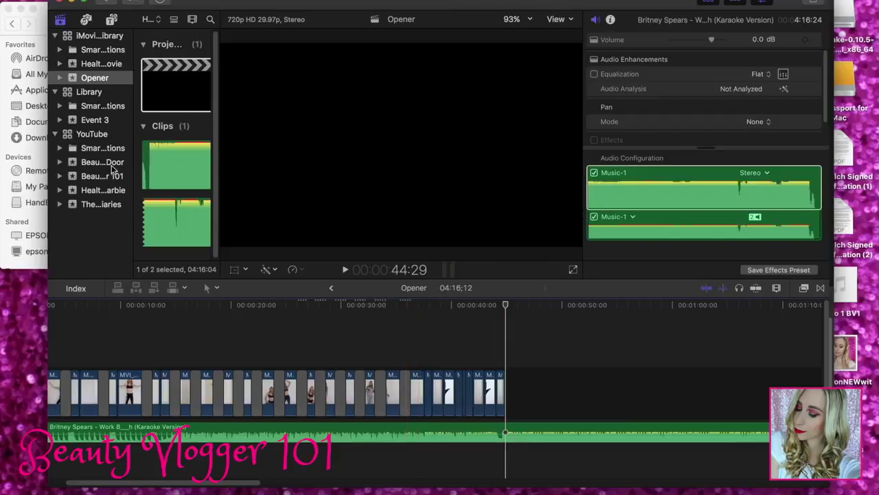
# Open the Forever21 Activewear Haul project from the YouTube library and play its opener for reference
pyautogui.click(110, 190)
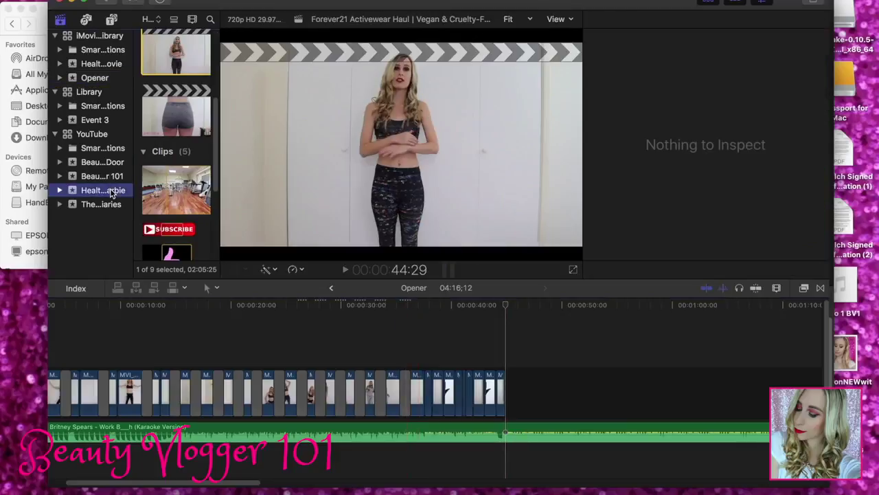
pyautogui.click(182, 66)
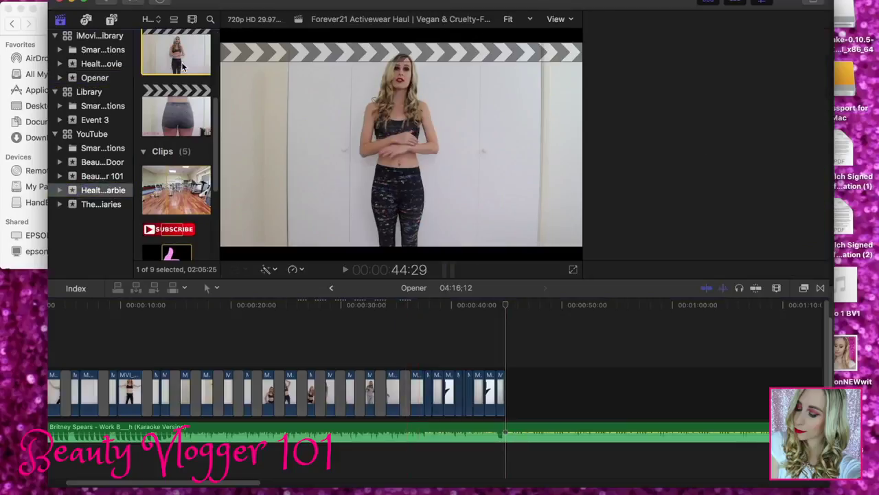
pyautogui.doubleClick(183, 66)
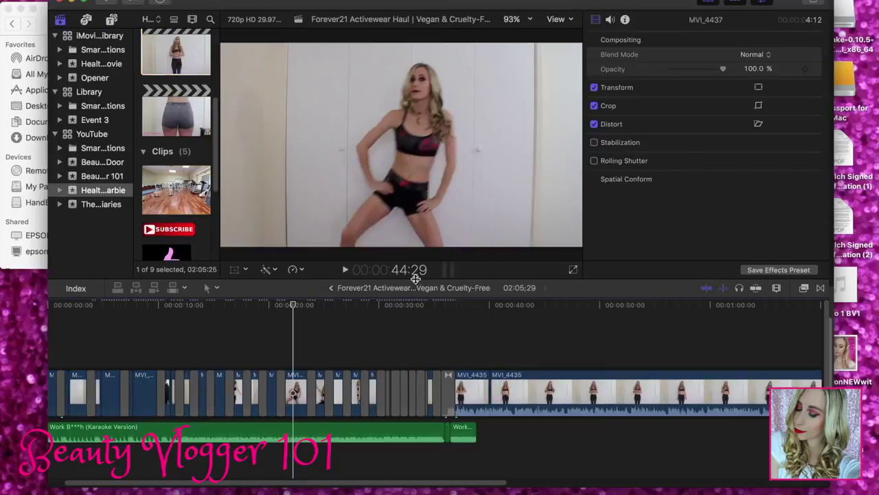
pyautogui.click(348, 270)
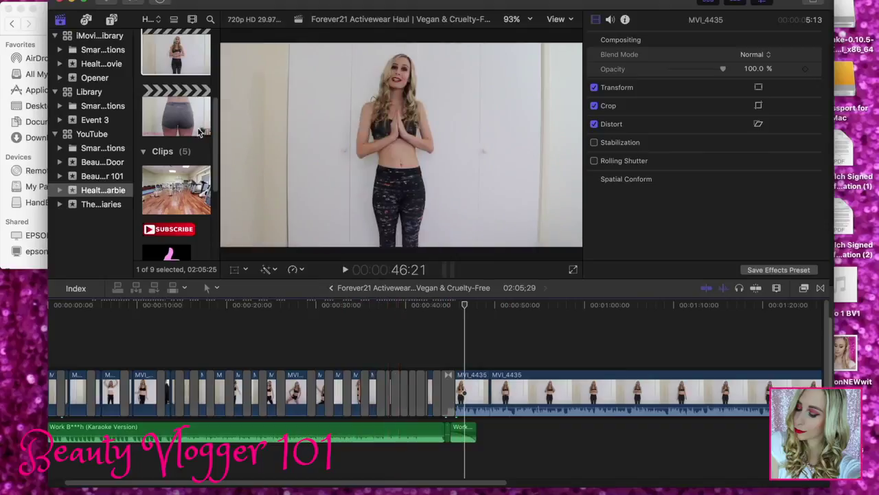
# Reopen the Opener project, place the playhead at 37:01 and show the Dissolves transitions
pyautogui.click(97, 79)
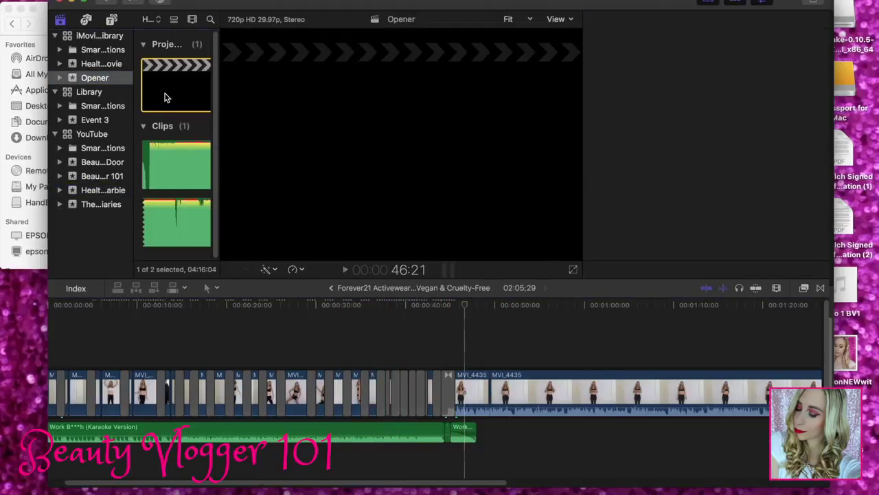
pyautogui.doubleClick(164, 94)
pyautogui.click(418, 356)
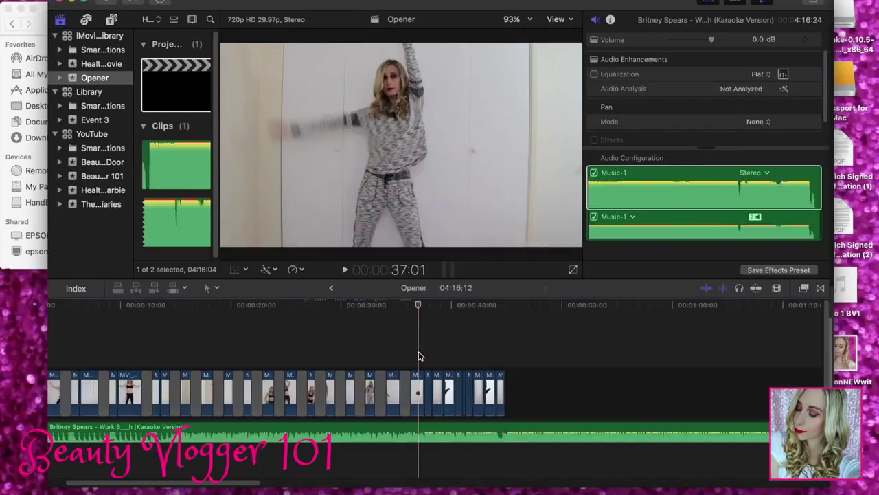
pyautogui.click(804, 288)
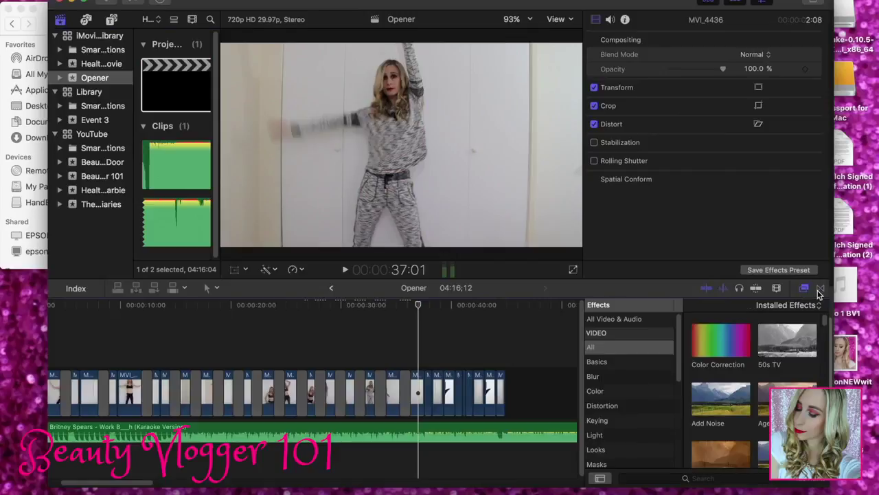
pyautogui.click(819, 291)
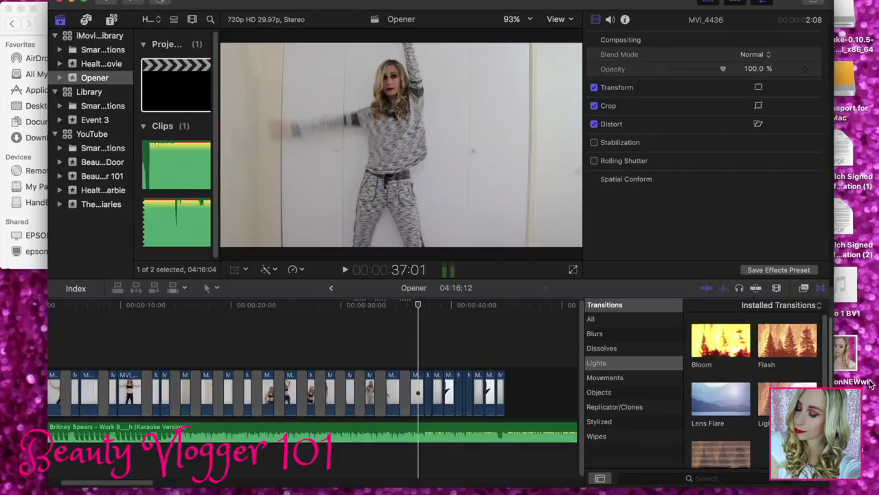
pyautogui.click(597, 349)
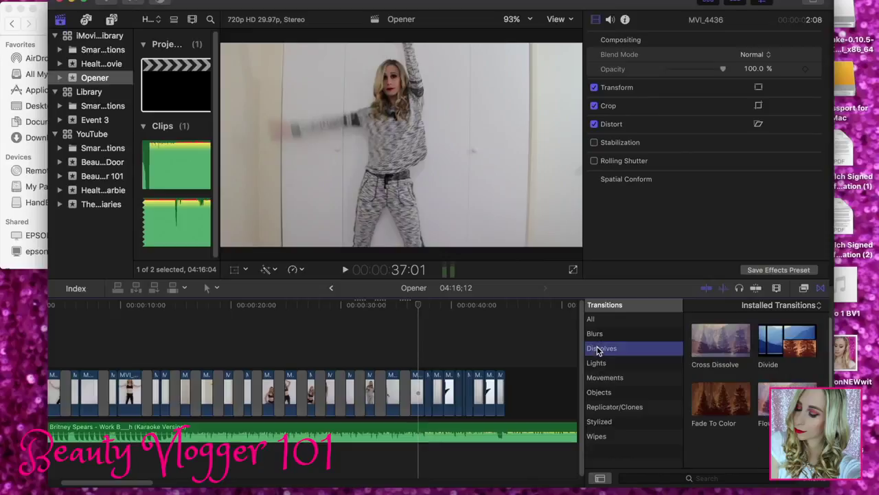
# Add Cross Dissolve transitions to six consecutive cuts between about 37 and 42 seconds
pyautogui.click(729, 328)
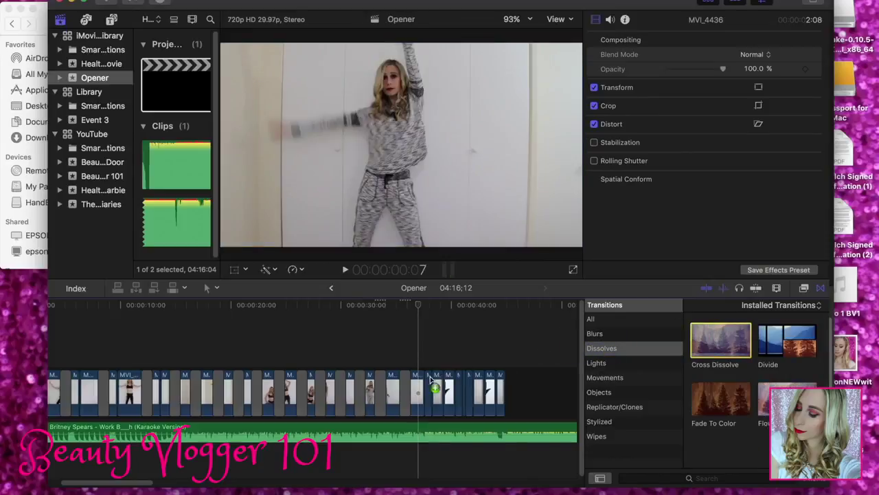
pyautogui.moveTo(431, 380)
pyautogui.mouseDown()
pyautogui.moveTo(443, 383)
pyautogui.moveTo(422, 383)
pyautogui.mouseUp()
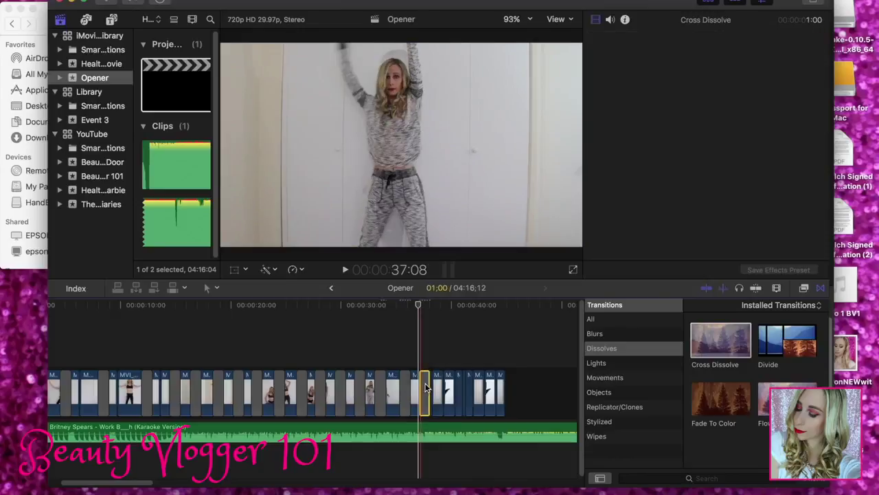
pyautogui.moveTo(721, 340)
pyautogui.mouseDown()
pyautogui.moveTo(468, 359)
pyautogui.moveTo(435, 389)
pyautogui.mouseUp()
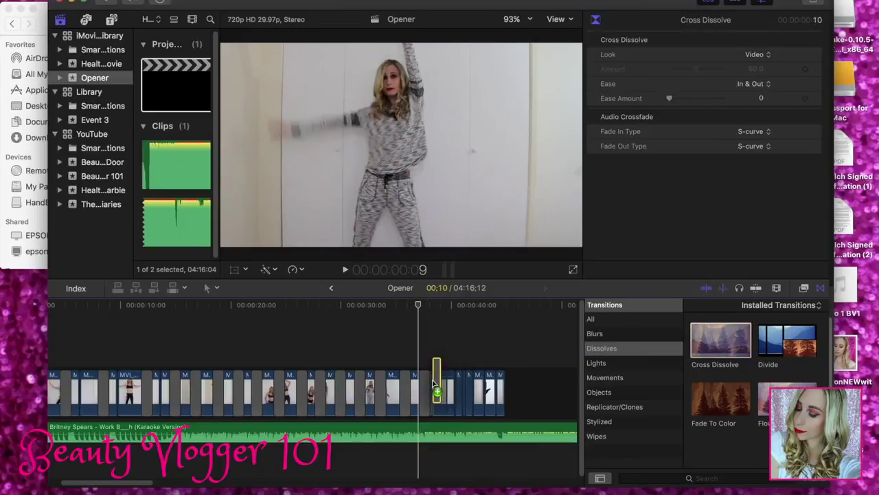
pyautogui.moveTo(560, 377); pyautogui.dragTo(560, 377)
pyautogui.moveTo(715, 346)
pyautogui.mouseDown()
pyautogui.moveTo(571, 333)
pyautogui.moveTo(443, 388)
pyautogui.mouseUp()
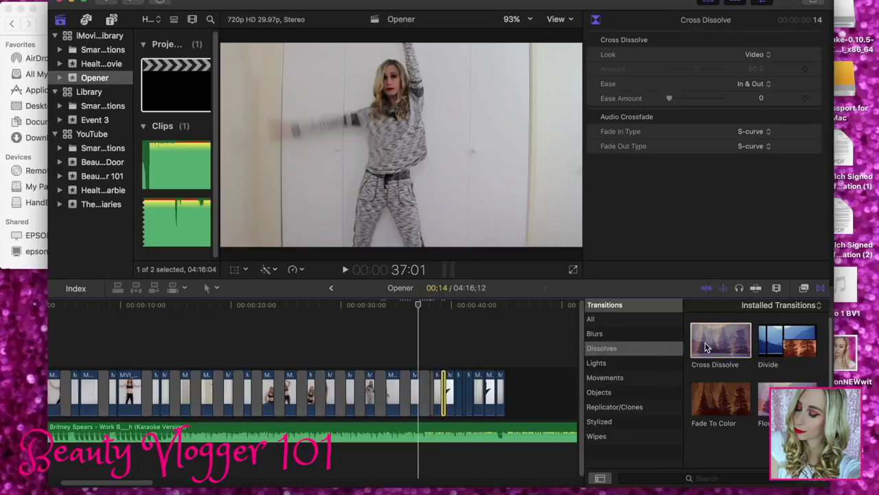
pyautogui.moveTo(705, 347); pyautogui.dragTo(461, 387)
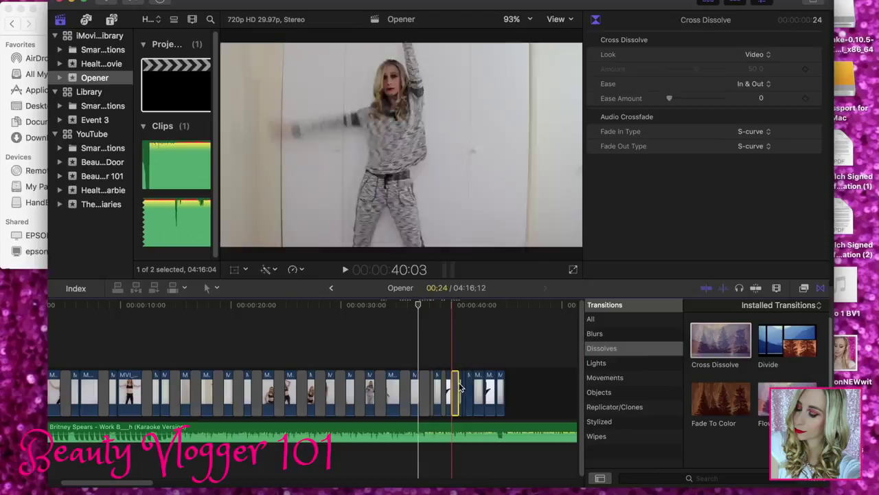
pyautogui.moveTo(701, 347); pyautogui.dragTo(463, 386)
pyautogui.moveTo(714, 340); pyautogui.dragTo(472, 389)
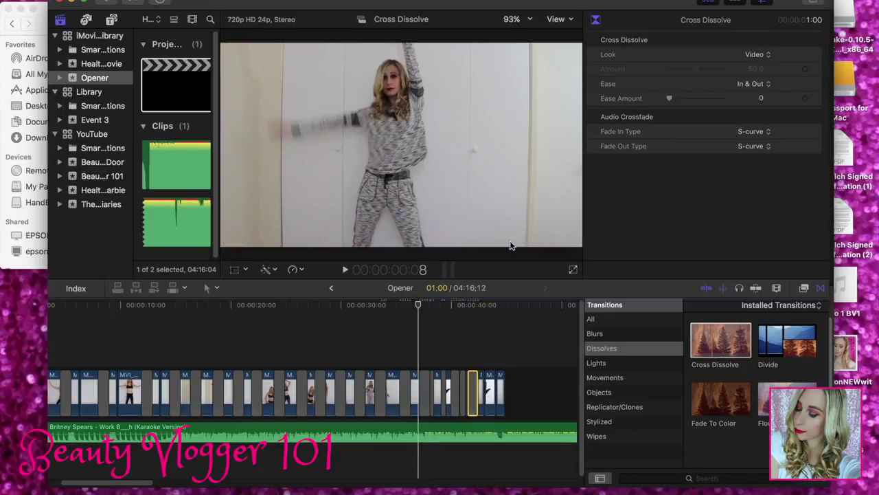
# Play the sequence from 37:01 past the last clip to review the dissolves, then replay the ending at lower volume
pyautogui.moveTo(562, 1)
pyautogui.mouseDown()
pyautogui.moveTo(565, 69)
pyautogui.moveTo(573, 2)
pyautogui.mouseUp()
pyautogui.click(357, 277)
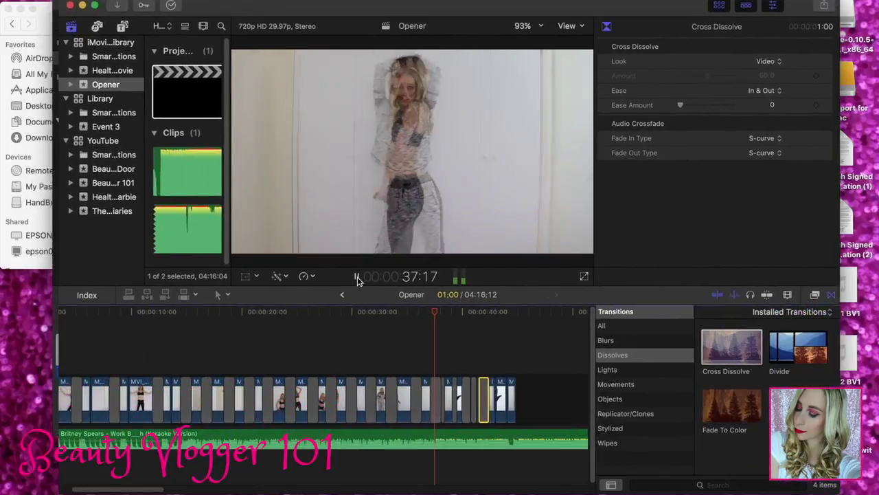
pyautogui.press('XF86AudioLowerVolume')
pyautogui.press('XF86AudioLowerVolume')
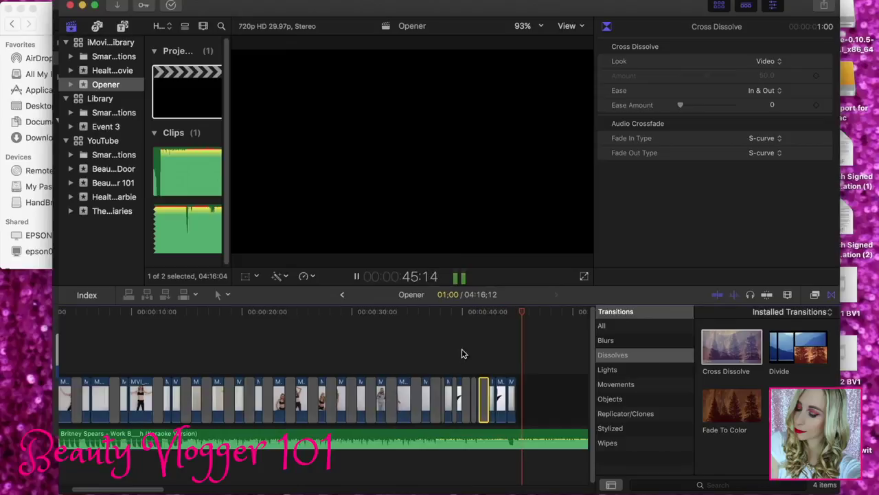
pyautogui.click(461, 350)
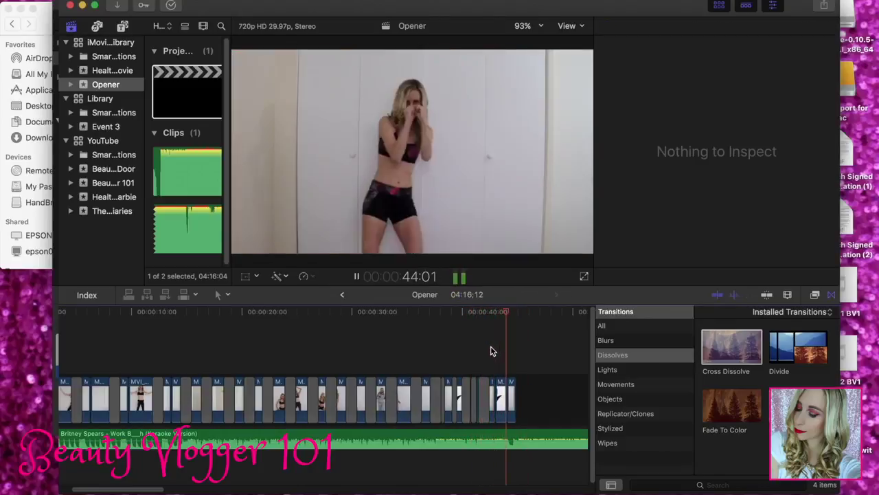
pyautogui.press('space')
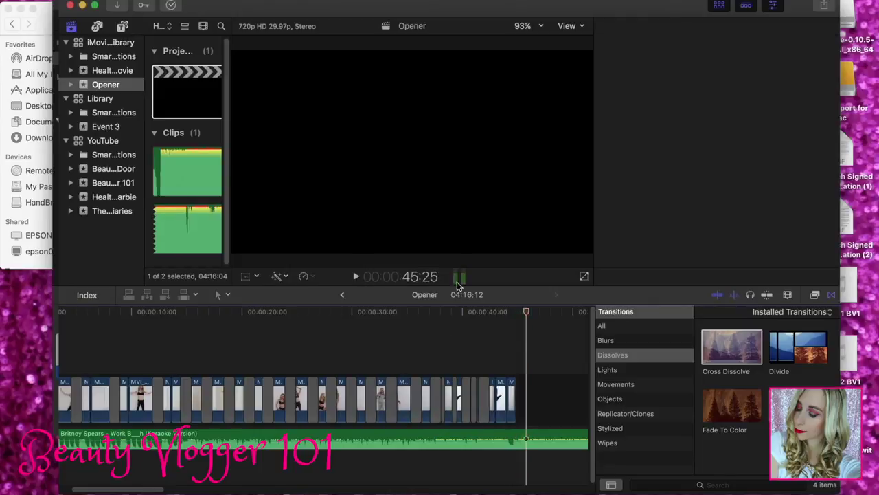
# Add a Cross Dissolve to the second-to-last cut and a Lens Flare transition to the last cut
pyautogui.moveTo(731, 349); pyautogui.dragTo(491, 390)
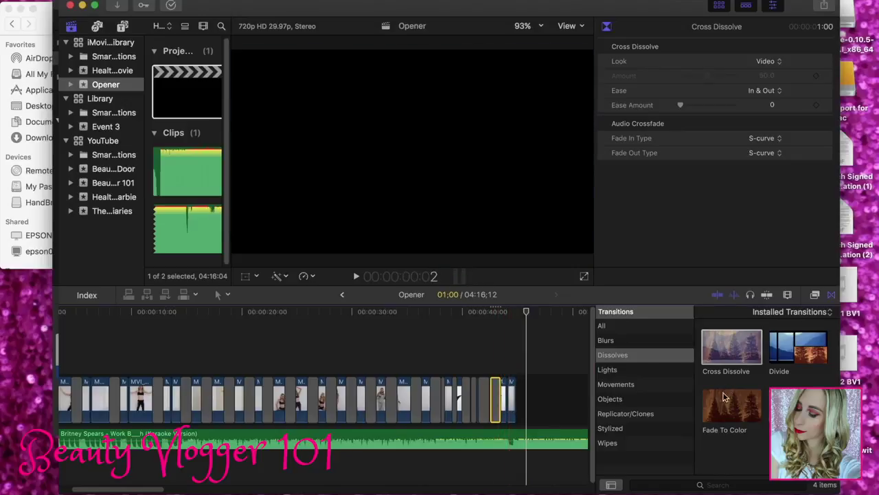
pyautogui.click(615, 369)
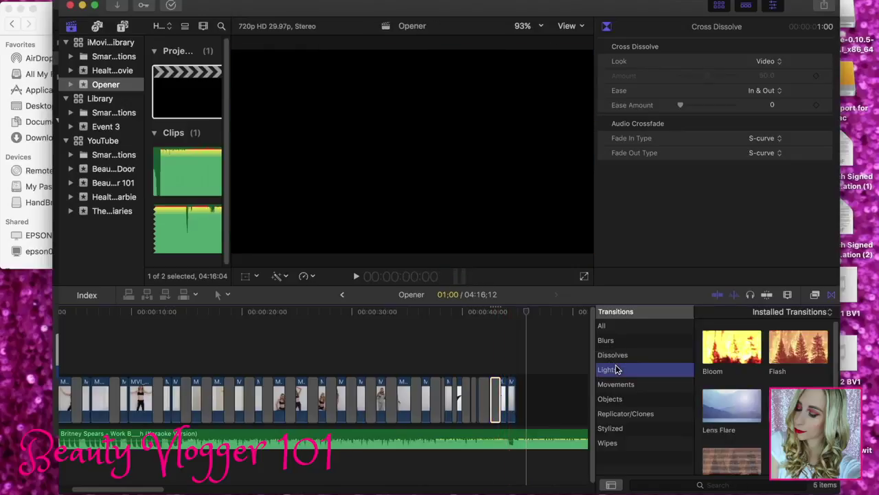
pyautogui.moveTo(712, 400); pyautogui.dragTo(506, 392)
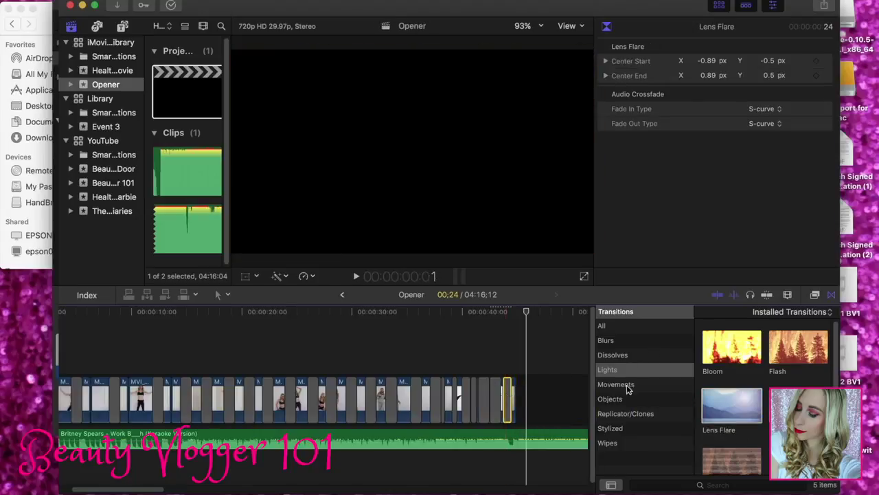
# Add the Drop In movement transition to the end of the last video clip
pyautogui.click(617, 385)
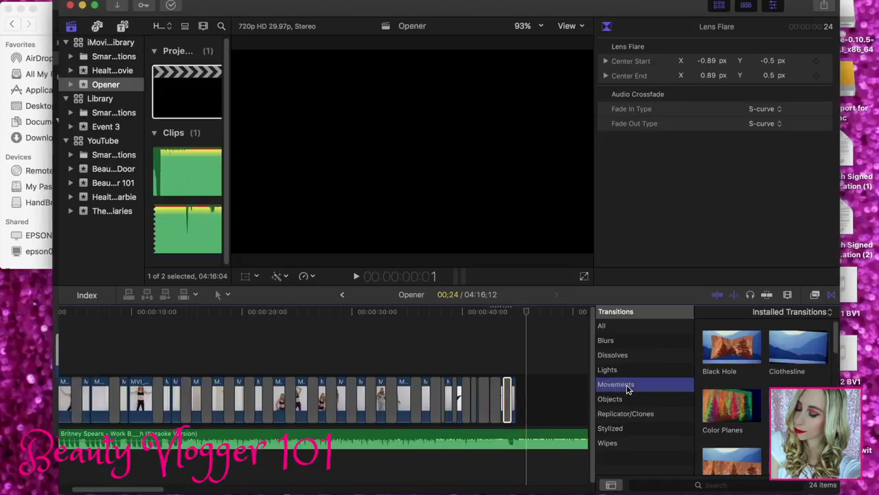
pyautogui.click(798, 405)
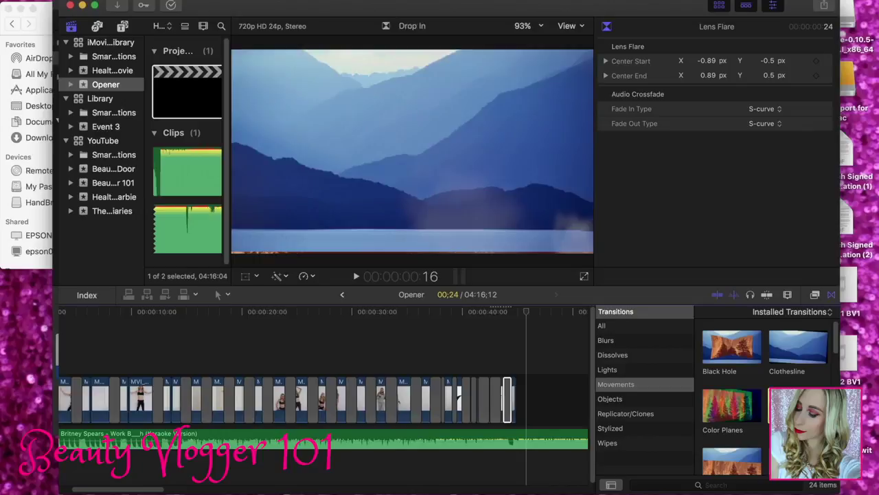
pyautogui.moveTo(799, 405); pyautogui.dragTo(517, 398)
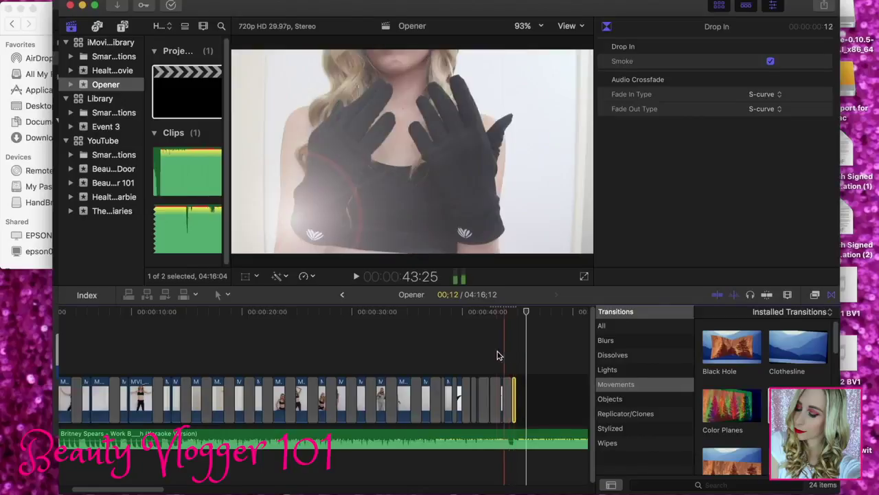
# Play the end of the sequence to review the Drop In transition on the last clip
pyautogui.click(493, 357)
pyautogui.click(358, 277)
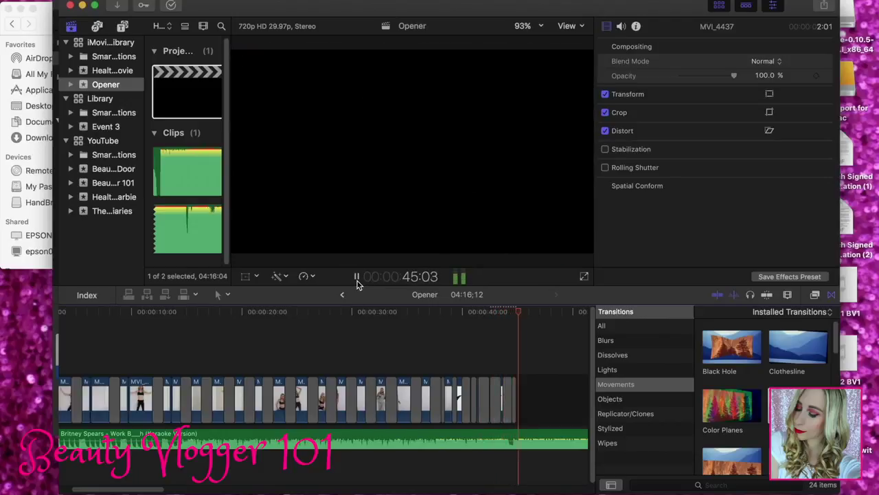
pyautogui.click(358, 282)
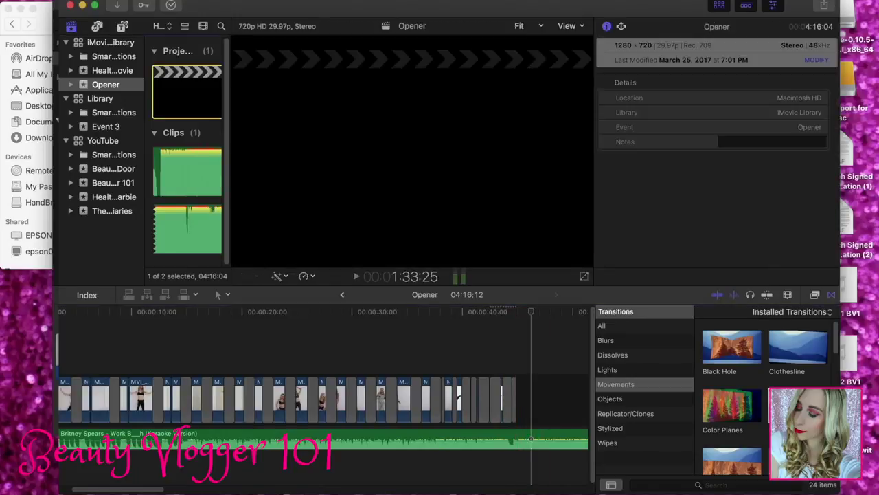
# Open the Forever21 Activewear Haul project in the Health & Fitness Barbie event and copy the short MVI_4435 clip at about 46 seconds
pyautogui.click(113, 199)
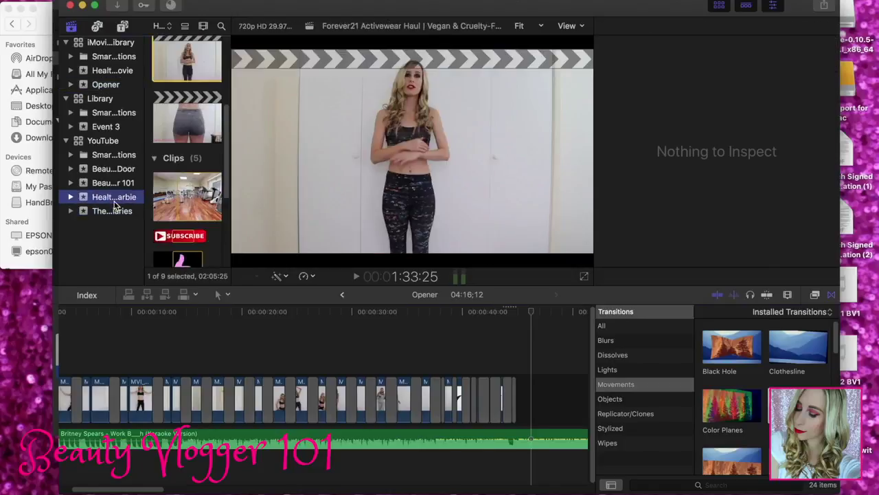
pyautogui.doubleClick(192, 127)
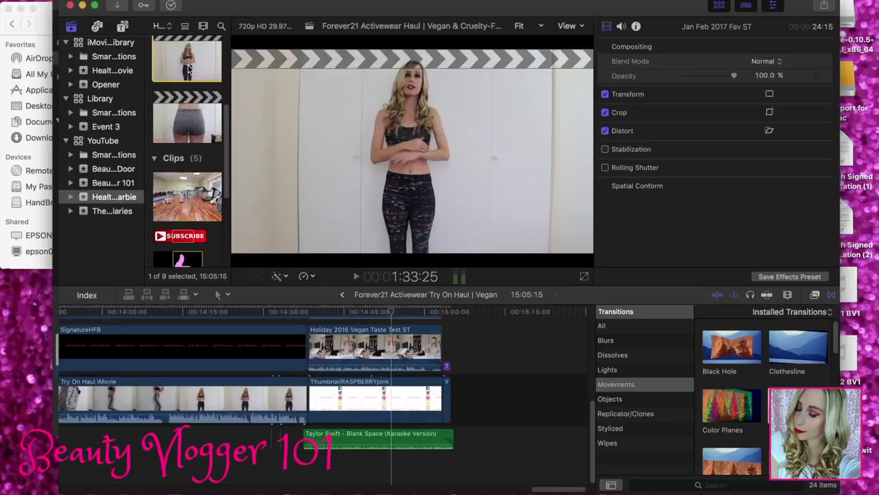
pyautogui.doubleClick(190, 68)
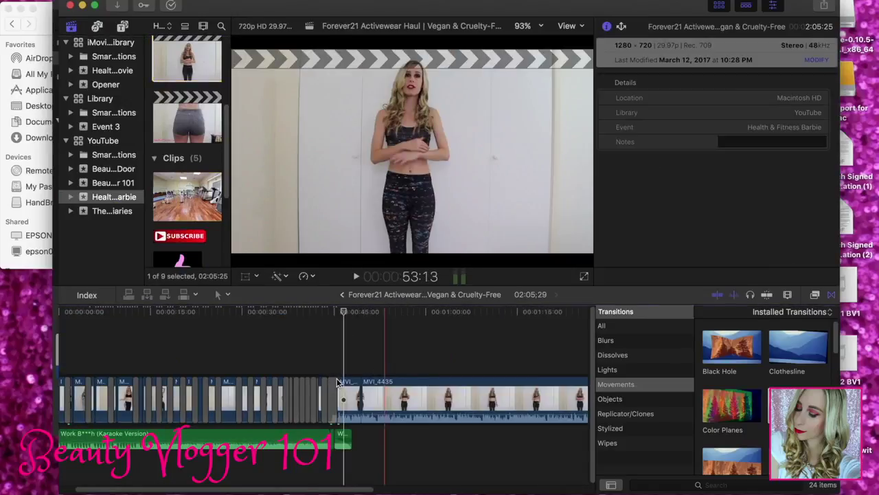
pyautogui.click(342, 387)
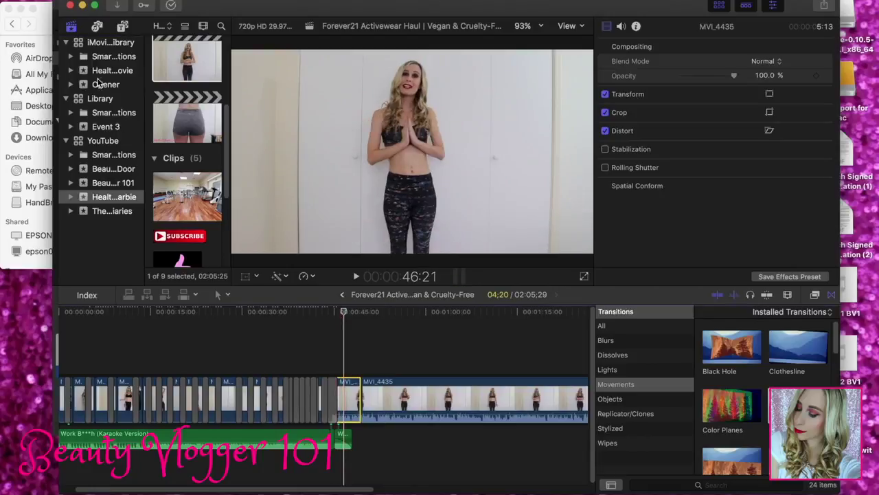
# Reopen the Opener project, paste the copied MVI_4435 clip after the last video clip, and accept copying its media into the iMovie Library
pyautogui.click(103, 72)
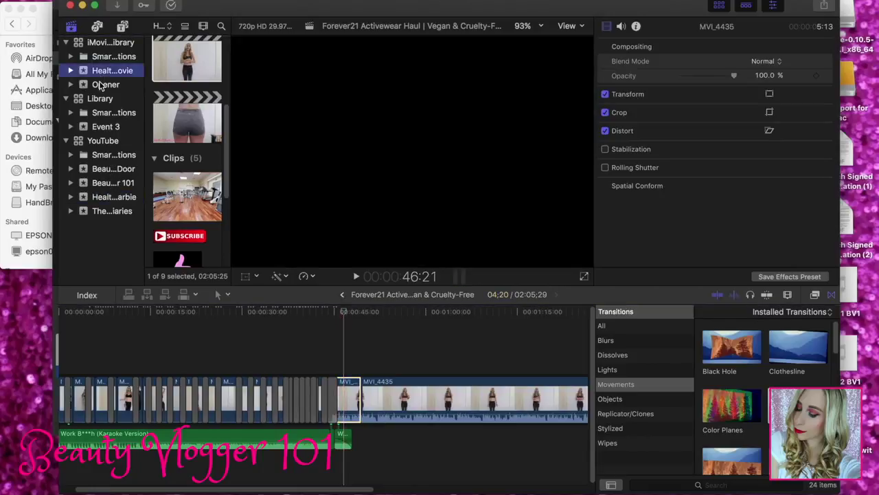
pyautogui.click(104, 84)
pyautogui.doubleClick(157, 99)
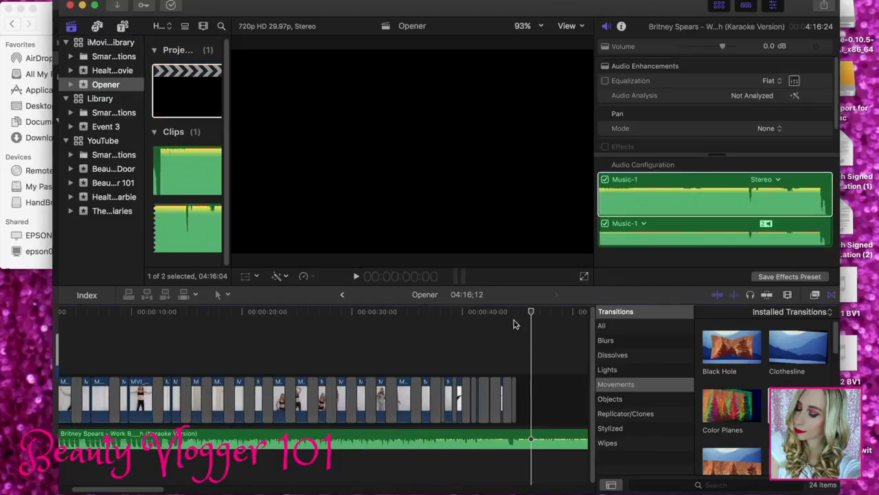
pyautogui.press('super+v')
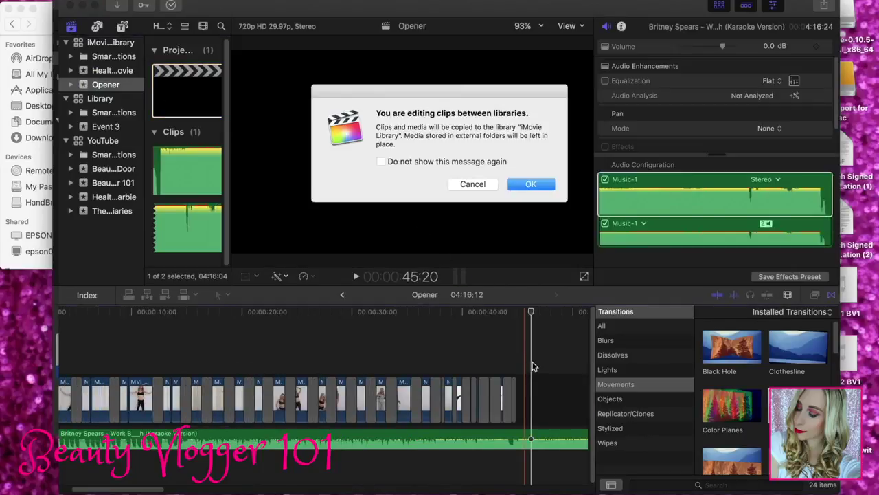
pyautogui.click(541, 189)
pyautogui.click(541, 189)
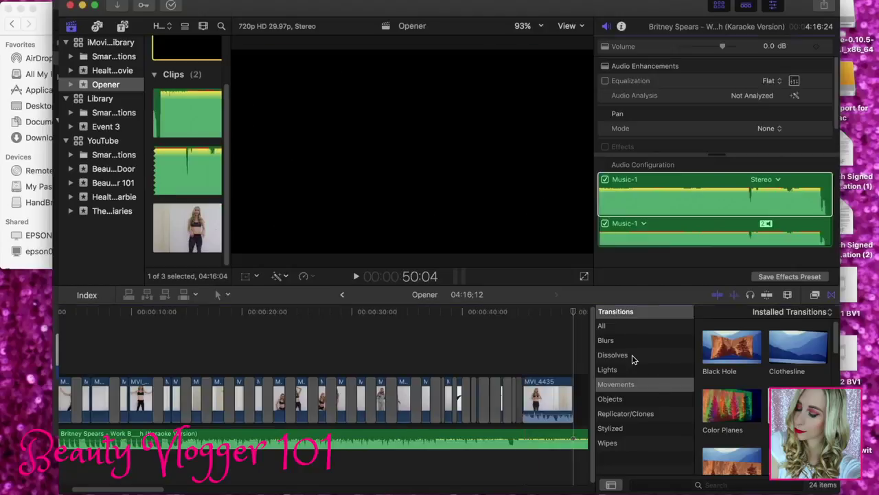
# Play across the join from 44:15 and delete the gap in front of the pasted MVI_4435 clip
pyautogui.click(513, 365)
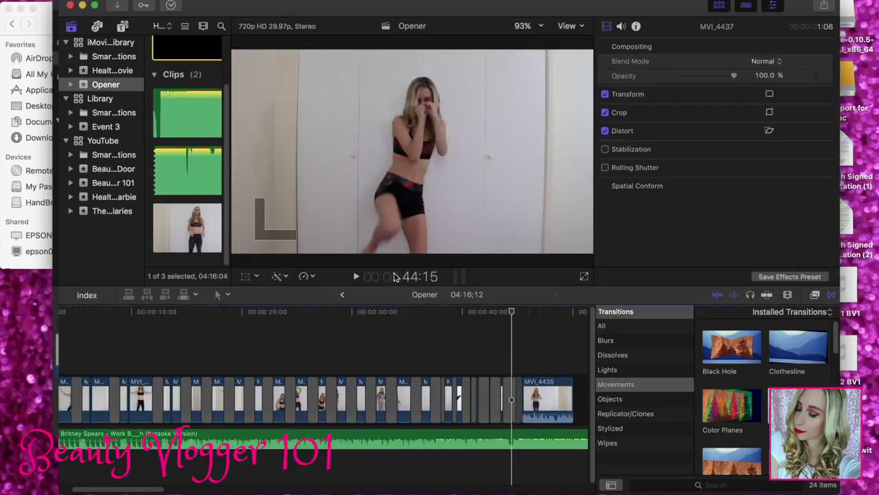
pyautogui.click(357, 277)
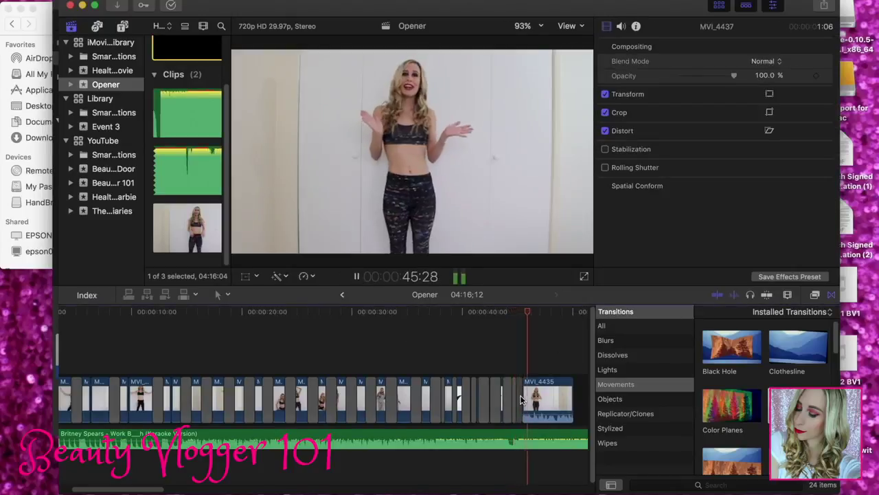
pyautogui.press('space')
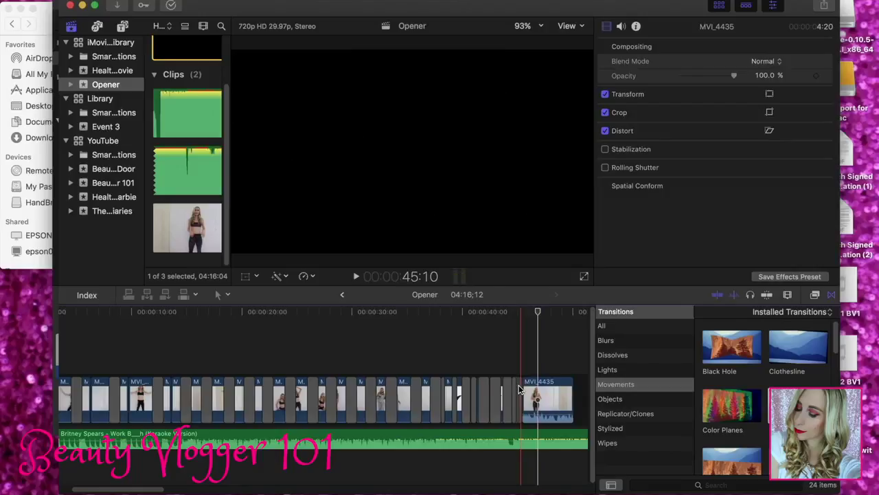
pyautogui.click(520, 389)
pyautogui.press('Delete')
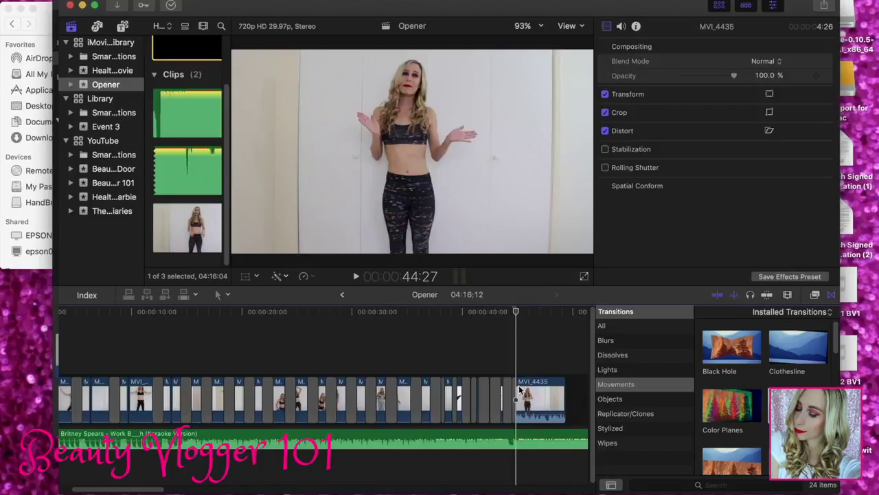
# Replay the join, delete the Drop In transition between MVI_4437 and MVI_4435, and play the plain cut from 43:20
pyautogui.click(511, 371)
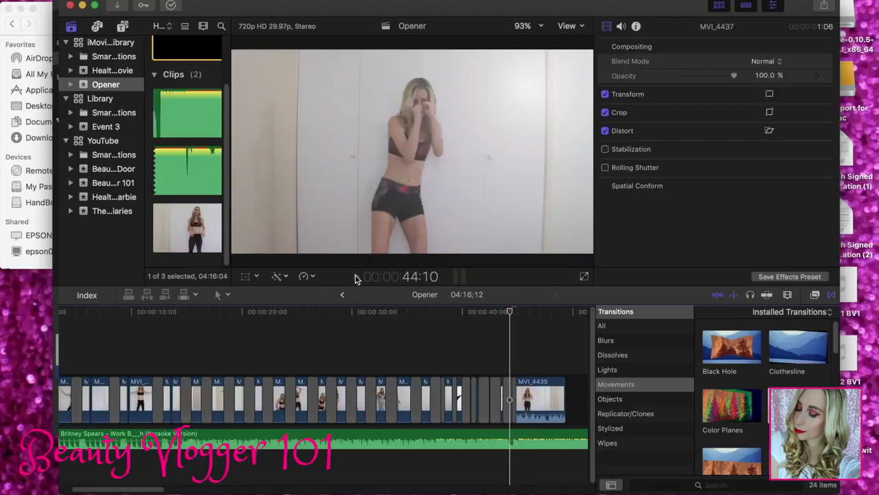
pyautogui.click(355, 276)
pyautogui.press('space')
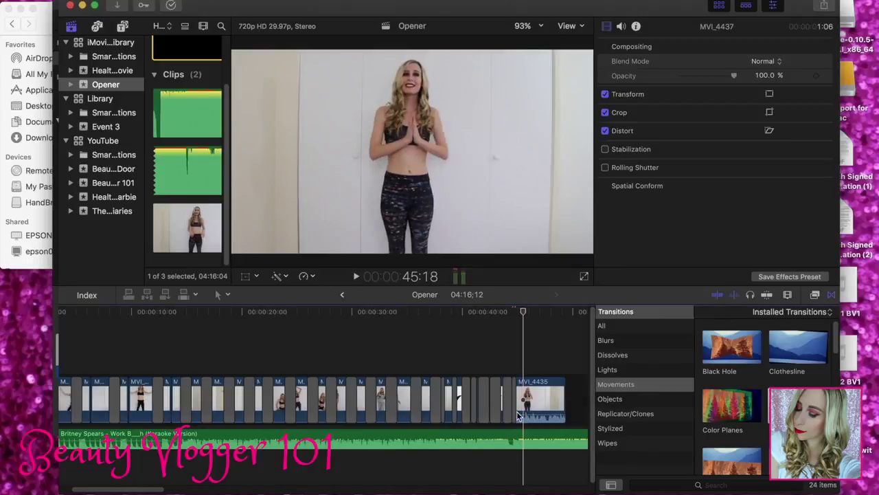
pyautogui.click(511, 364)
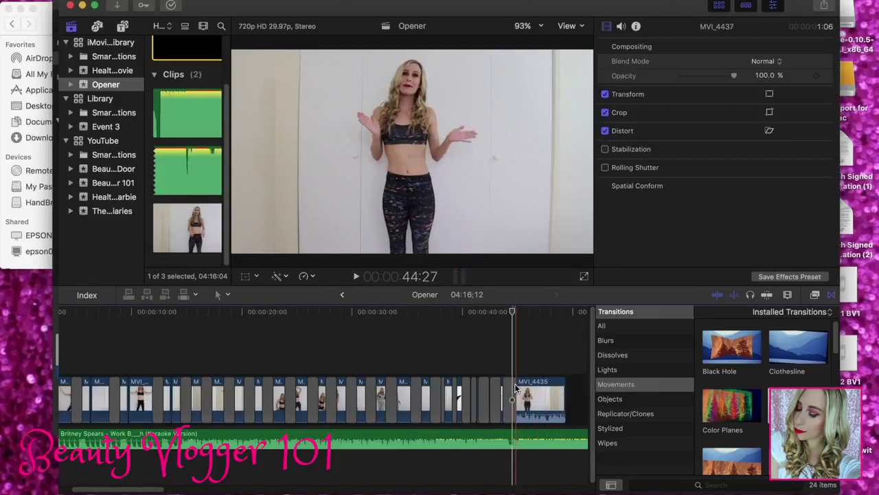
pyautogui.click(514, 389)
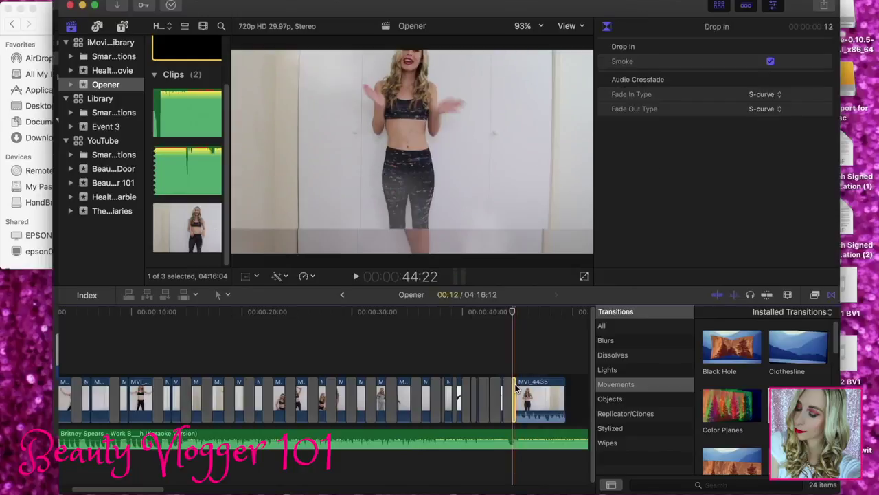
pyautogui.click(550, 358)
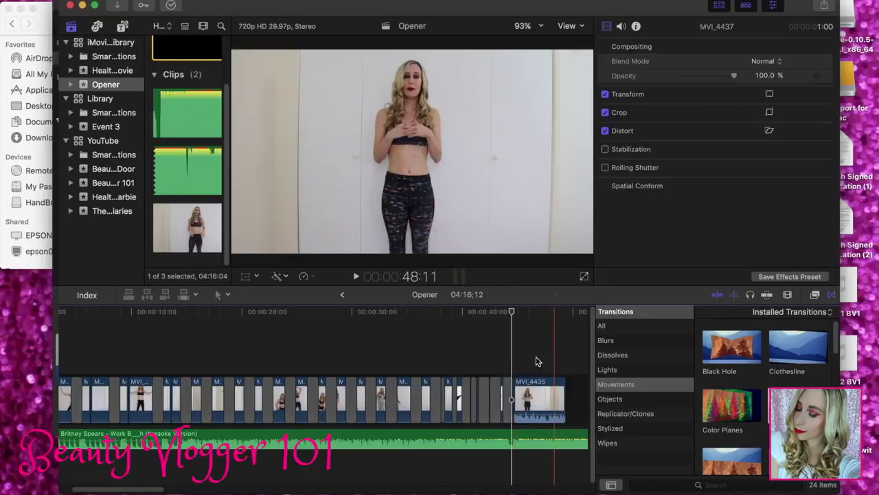
pyautogui.click(503, 361)
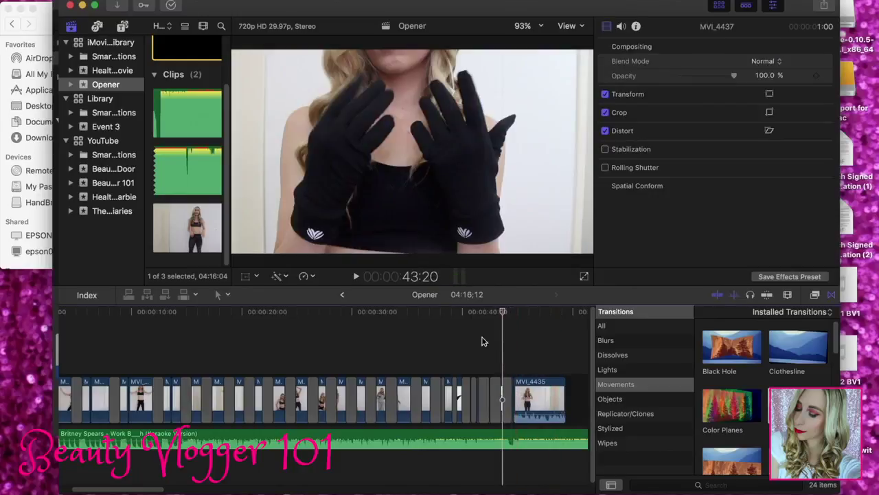
pyautogui.click(358, 277)
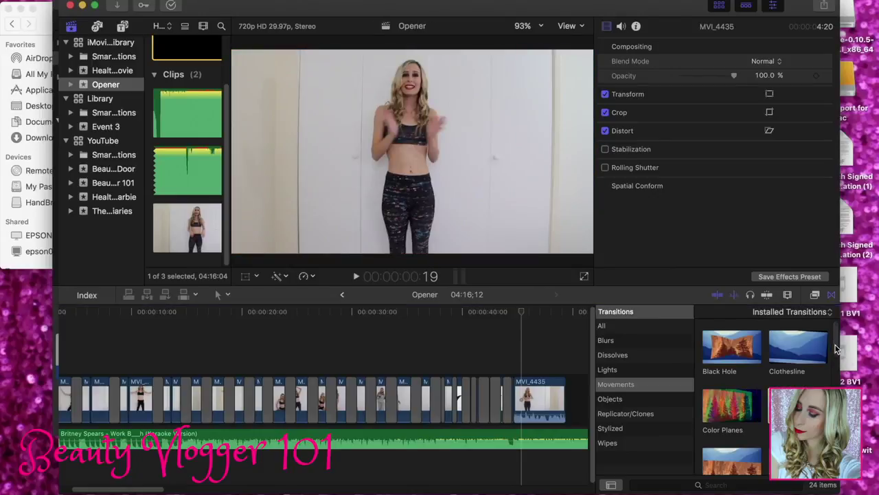
# Try the Earthquake movement transition on the cut between MVI_4437 and MVI_4435, playing it from 42:11
pyautogui.scroll(-2, 837, 347)
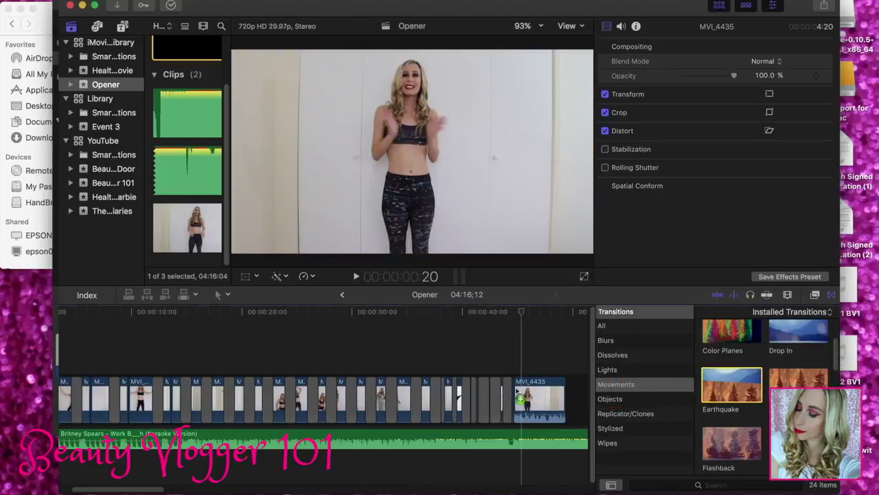
pyautogui.moveTo(514, 393); pyautogui.dragTo(514, 393)
pyautogui.press('space')
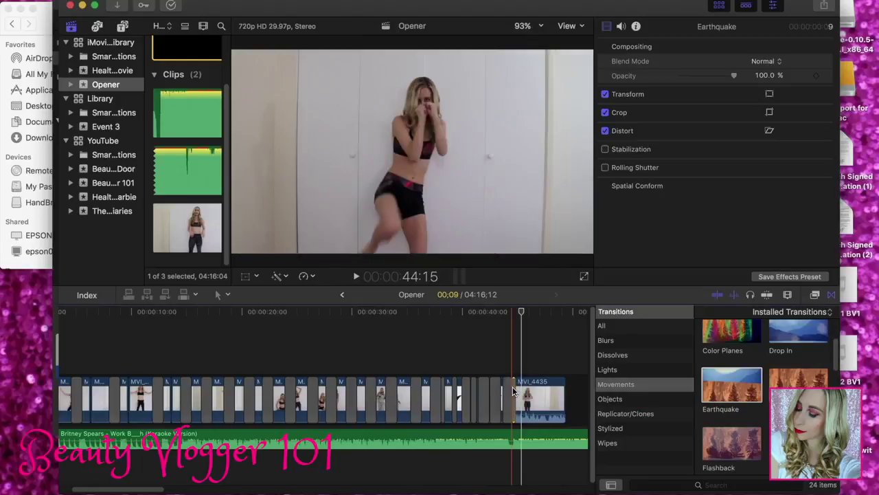
pyautogui.click(487, 344)
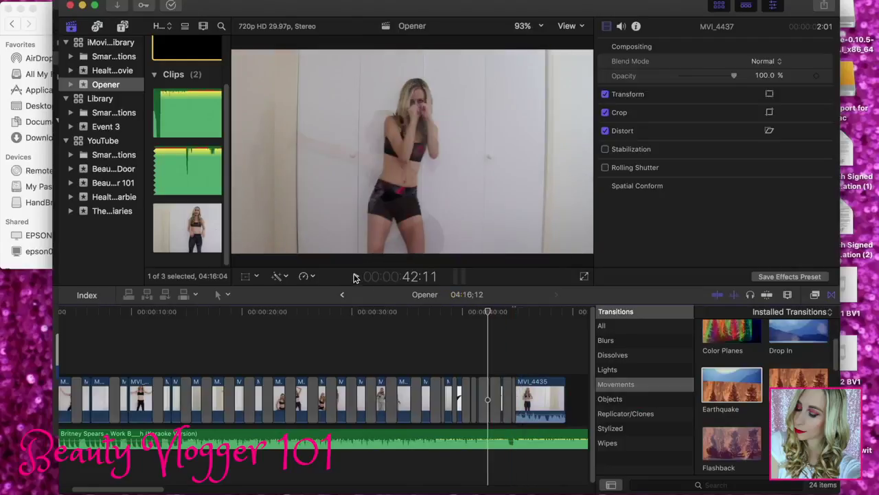
pyautogui.click(355, 277)
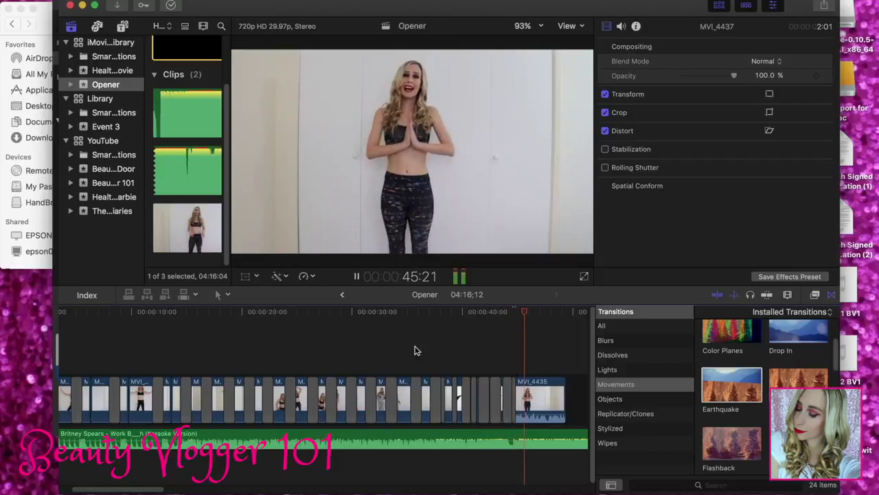
# Stop playback and delete the Earthquake transition before MVI_4435
pyautogui.click(514, 388)
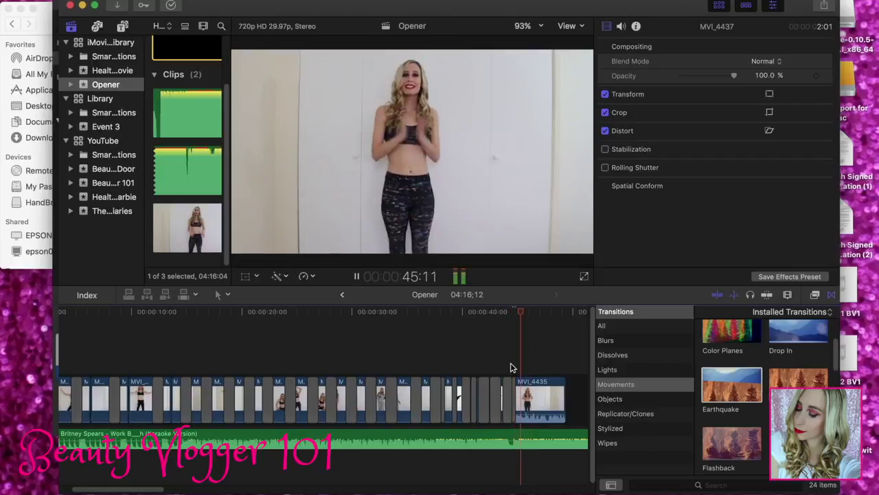
pyautogui.click(515, 395)
pyautogui.click(357, 277)
pyautogui.click(542, 391)
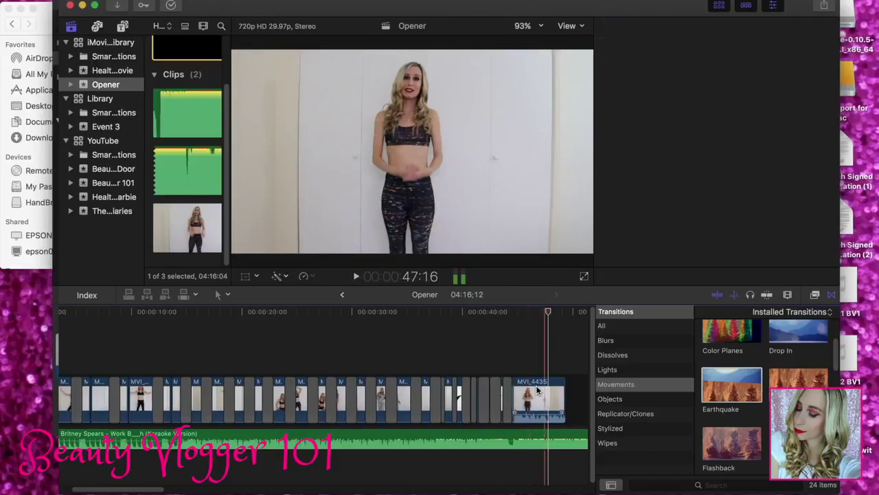
# Extend the end of the last MVI_4437 clip to a duration of 1:25 and play the join from 43:27
pyautogui.click(512, 388)
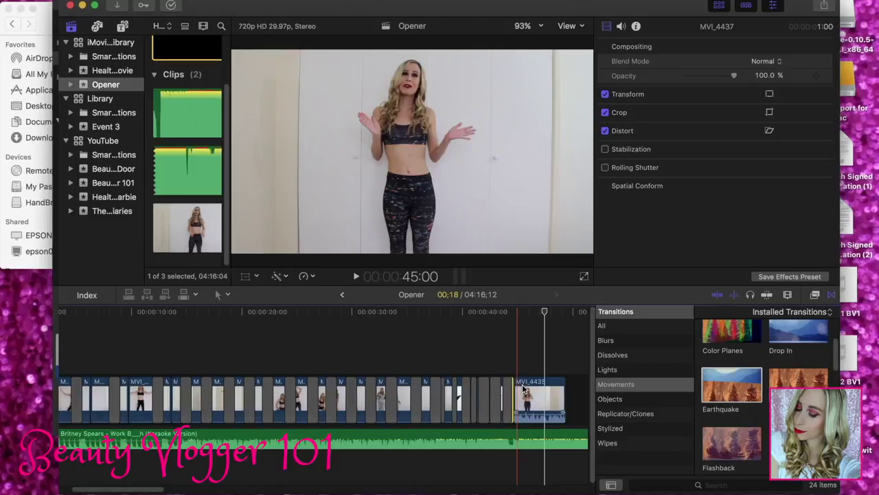
pyautogui.click(512, 383)
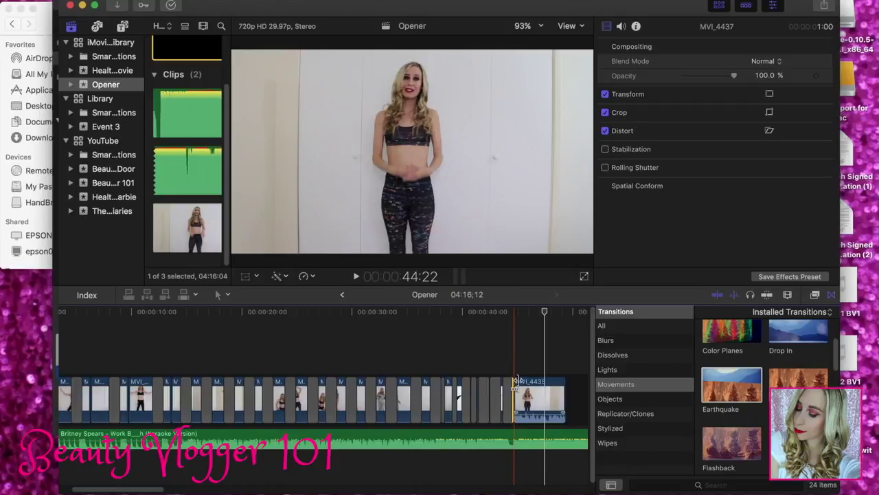
pyautogui.moveTo(516, 384); pyautogui.dragTo(519, 383)
pyautogui.click(506, 365)
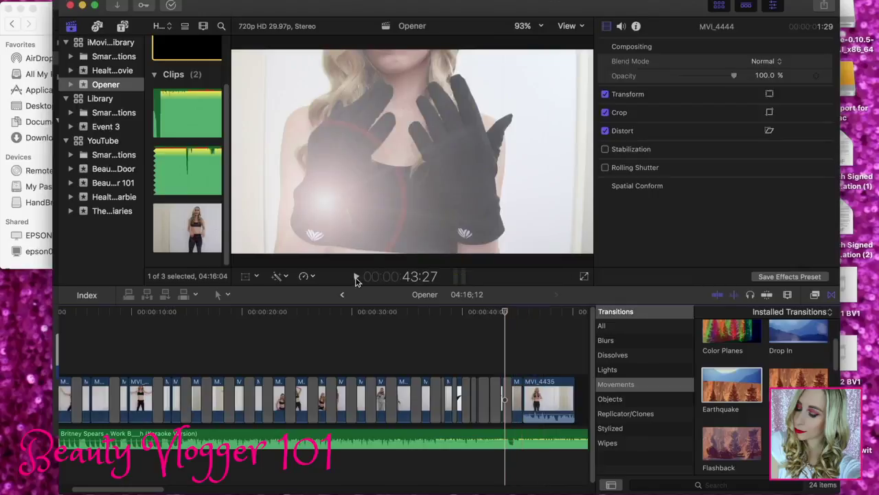
pyautogui.click(356, 277)
pyautogui.click(358, 277)
# Trim the end of the last MVI_4437 clip to a duration of 1:15
pyautogui.click(517, 391)
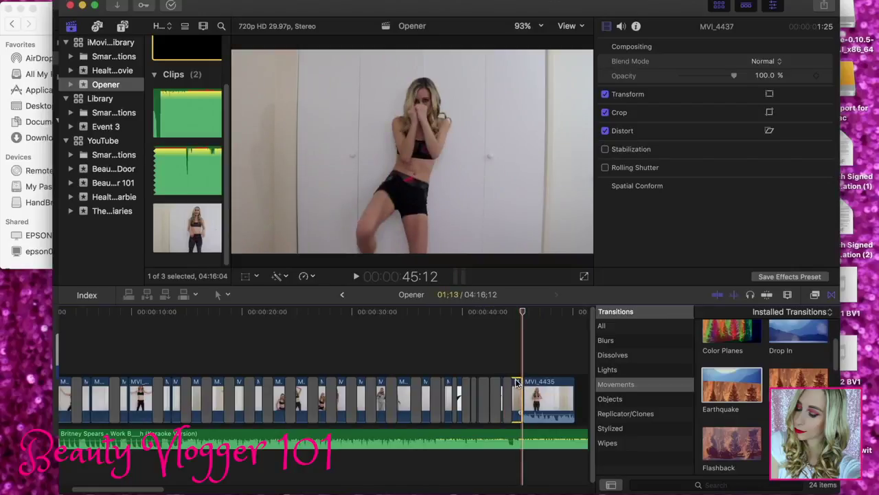
pyautogui.click(519, 385)
pyautogui.moveTo(515, 382); pyautogui.dragTo(515, 382)
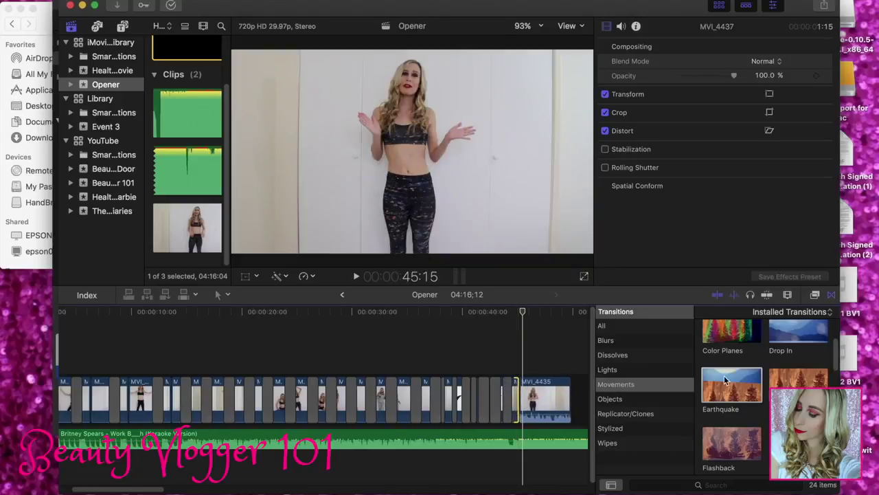
# Add an Earthquake transition to the cut between MVI_4437 and MVI_4435 and play the ending from about 41:17
pyautogui.moveTo(733, 384); pyautogui.dragTo(524, 392)
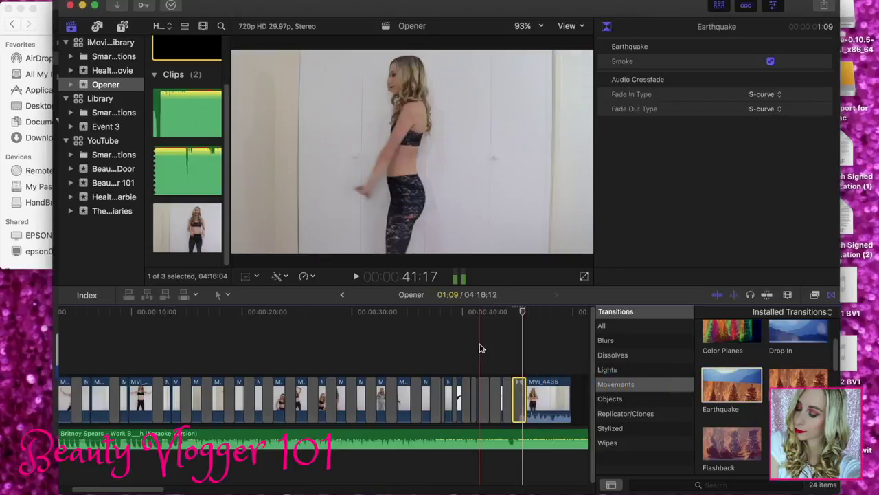
pyautogui.click(479, 347)
pyautogui.click(356, 276)
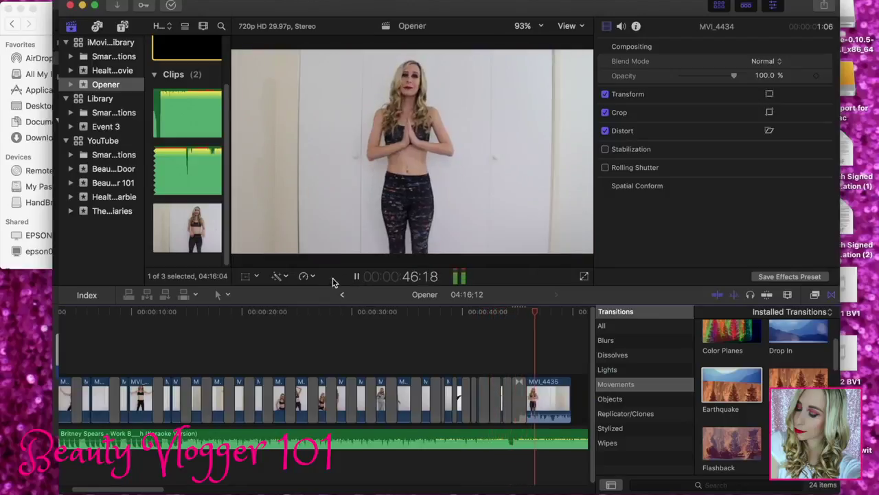
pyautogui.click(356, 275)
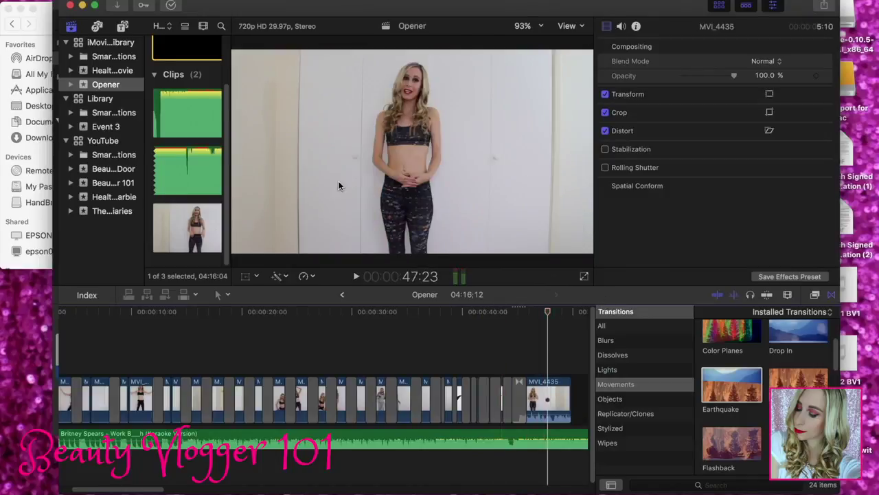
# Open the Forever21 Activewear Haul project from the YouTube library's Healt...arbie event and examine the short music clips ending the opener
pyautogui.click(113, 197)
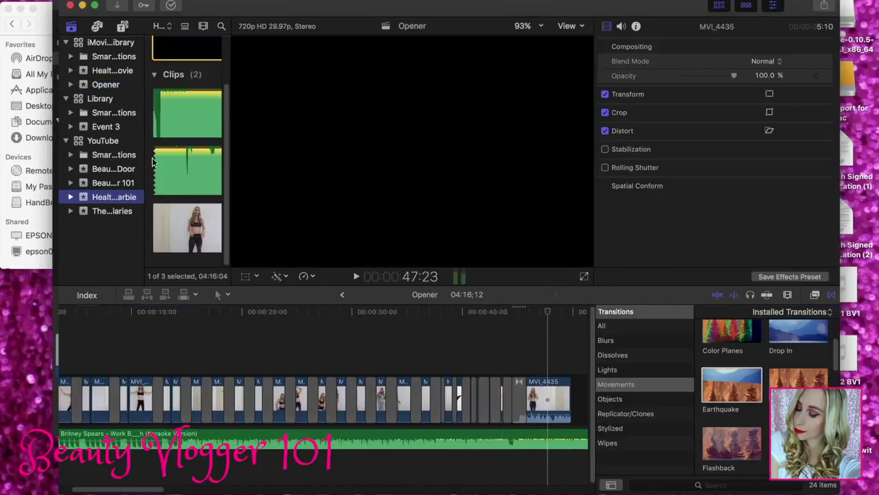
pyautogui.click(206, 86)
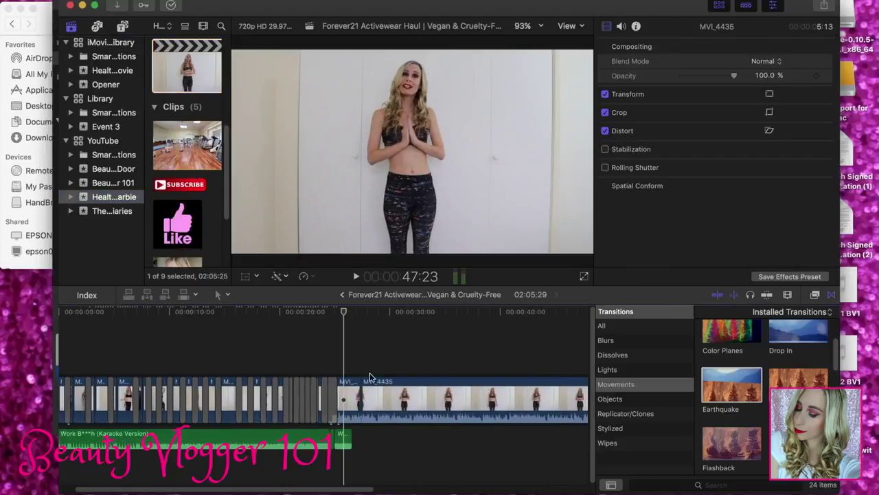
pyautogui.click(312, 367)
pyautogui.click(333, 438)
pyautogui.click(343, 439)
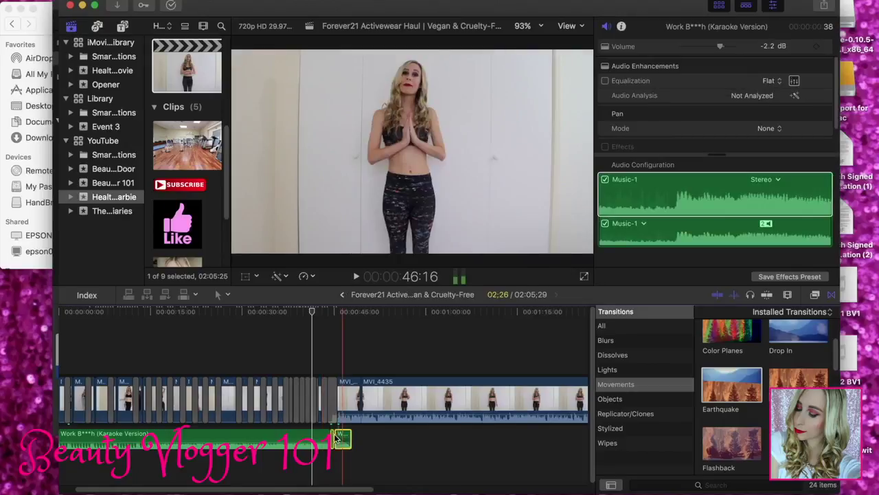
# Play the opener's ending from 43:28 and replay the join into MVI_4435 from about 45:07
pyautogui.click(327, 361)
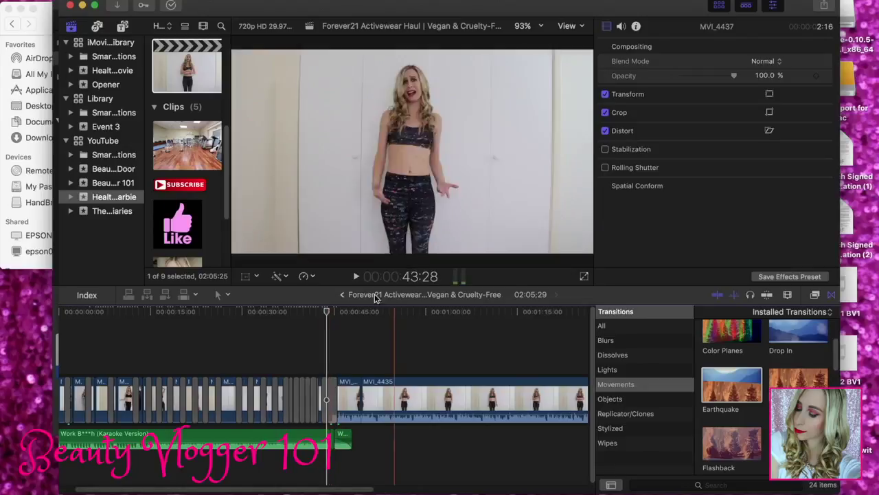
pyautogui.click(358, 280)
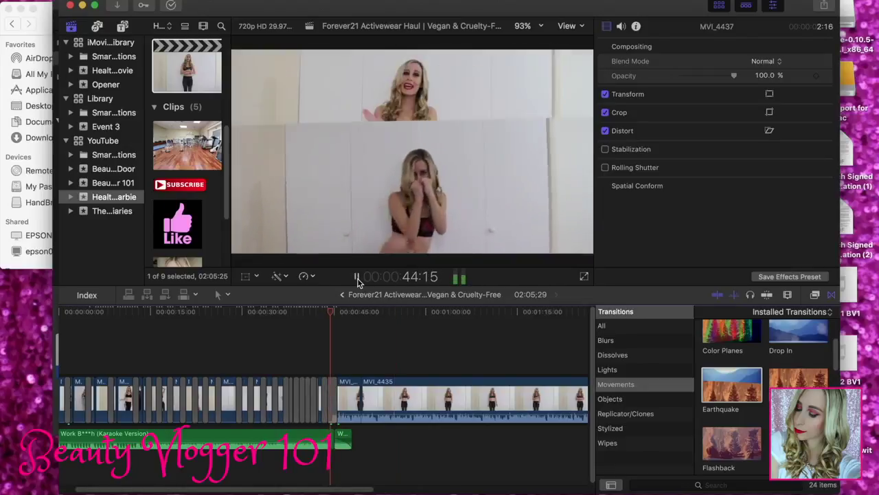
pyautogui.click(357, 280)
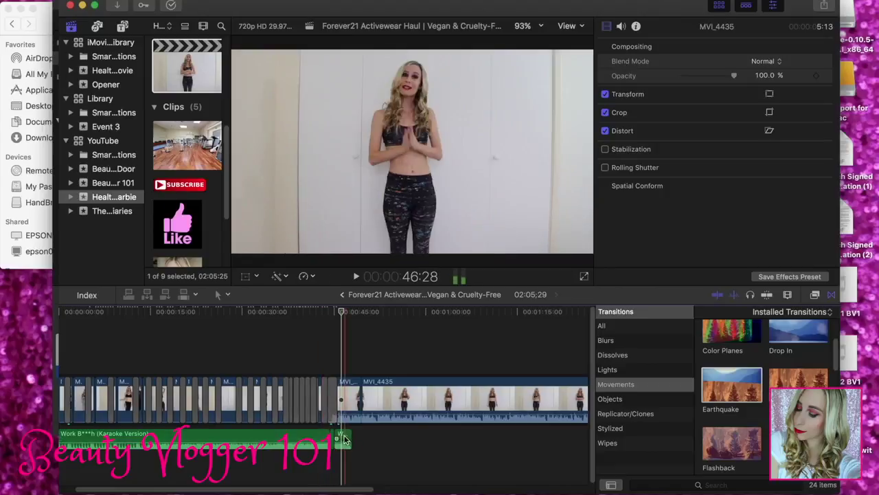
pyautogui.click(336, 371)
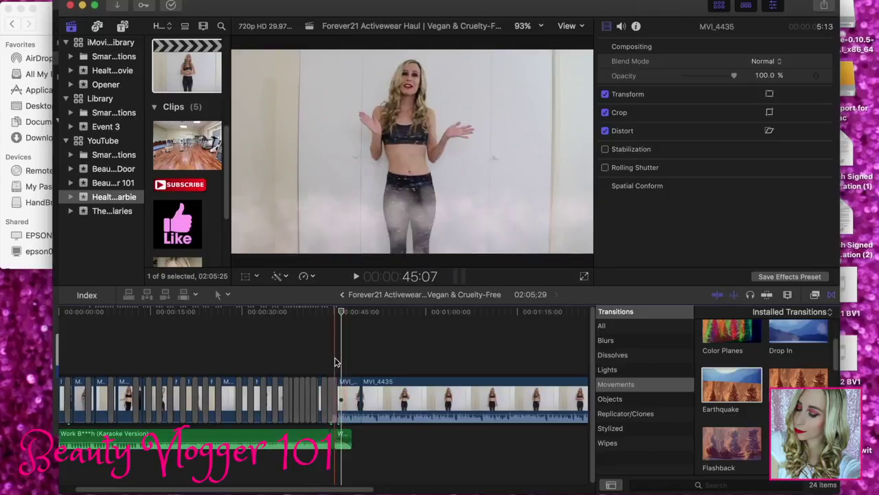
pyautogui.click(357, 276)
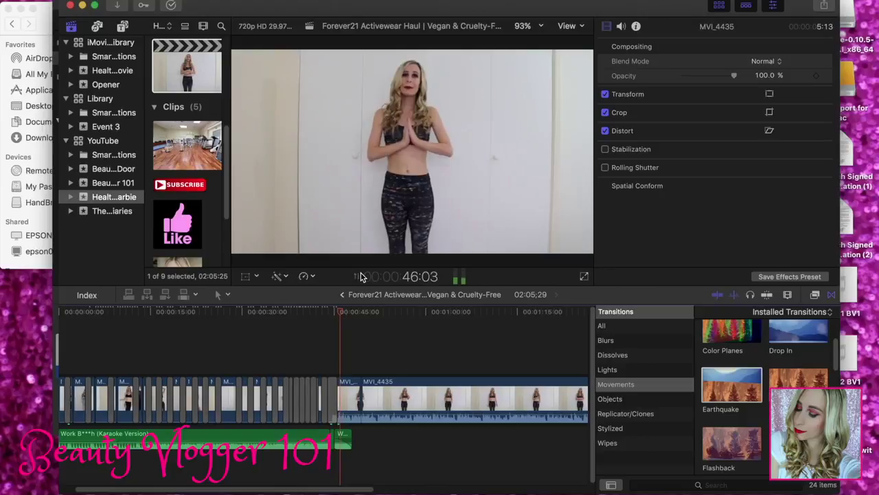
# Inspect the three karaoke music segments around the join, comparing the main clip with the two short pieces after it
pyautogui.click(342, 440)
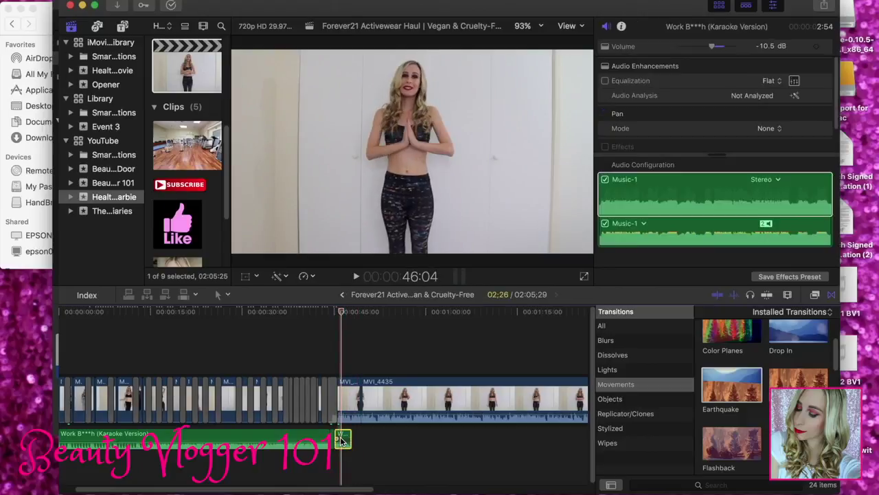
pyautogui.moveTo(343, 437); pyautogui.dragTo(333, 438)
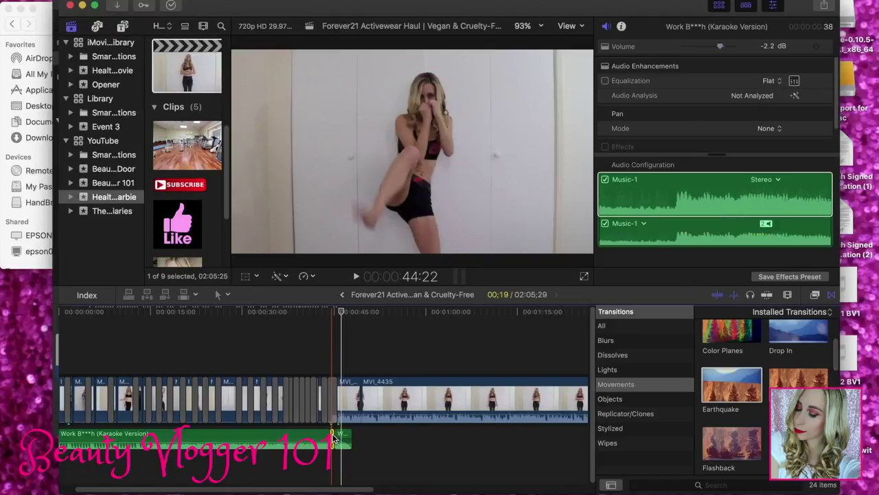
pyautogui.click(299, 441)
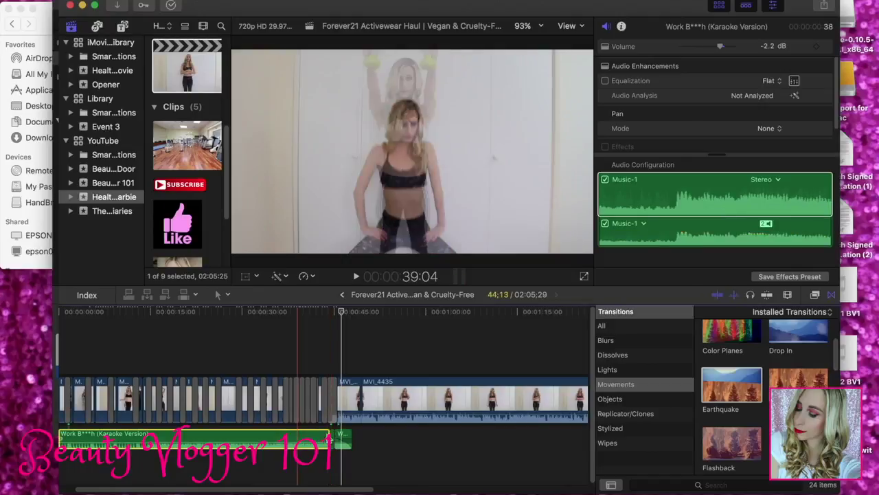
pyautogui.click(331, 431)
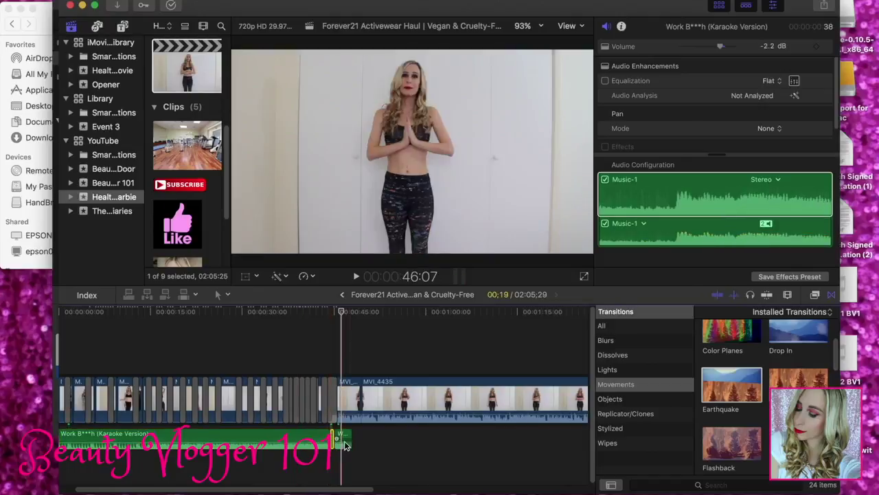
pyautogui.click(345, 438)
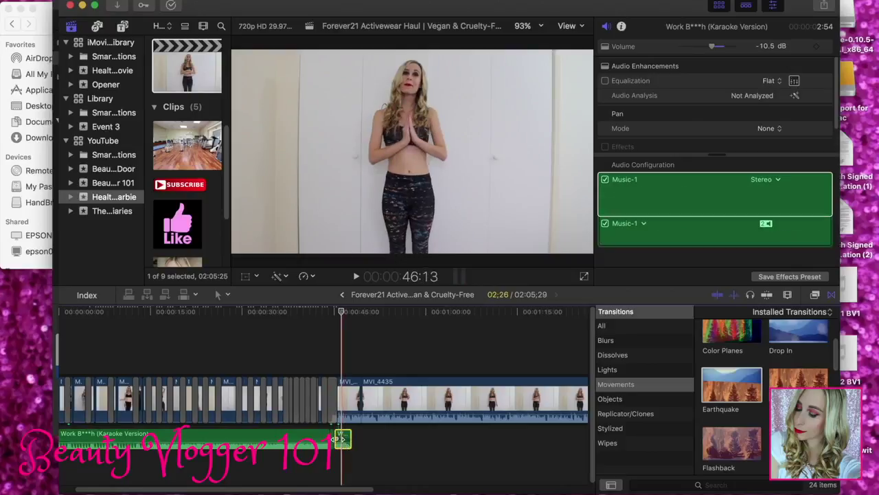
# Try moving the last short karaoke clip slightly later on the timeline and undo the move
pyautogui.moveTo(344, 437); pyautogui.dragTo(339, 438)
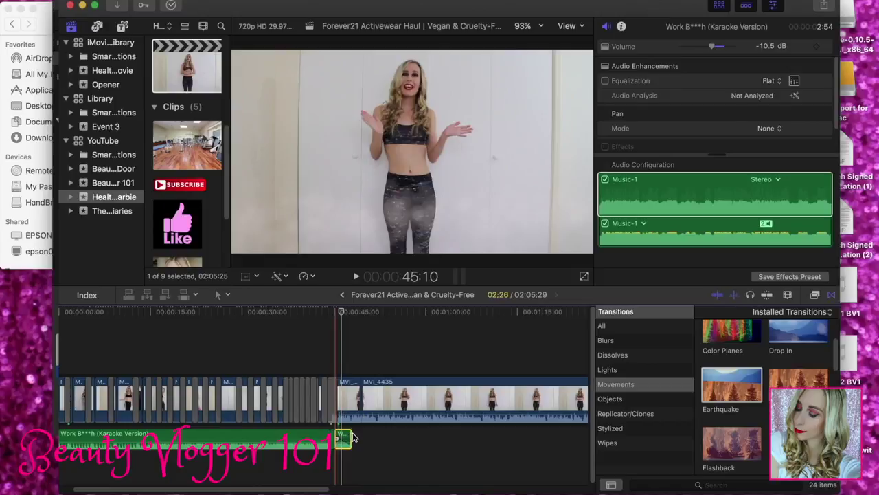
pyautogui.moveTo(343, 435); pyautogui.dragTo(343, 441)
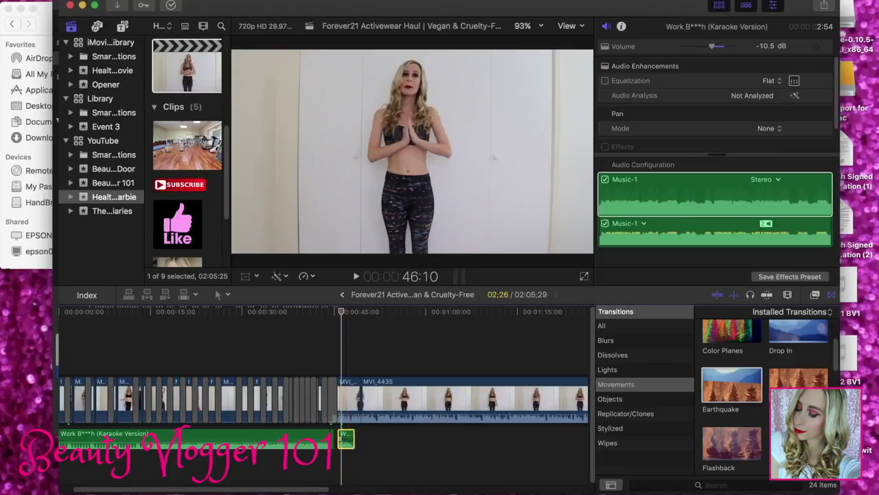
pyautogui.click(165, 1)
pyautogui.click(146, 2)
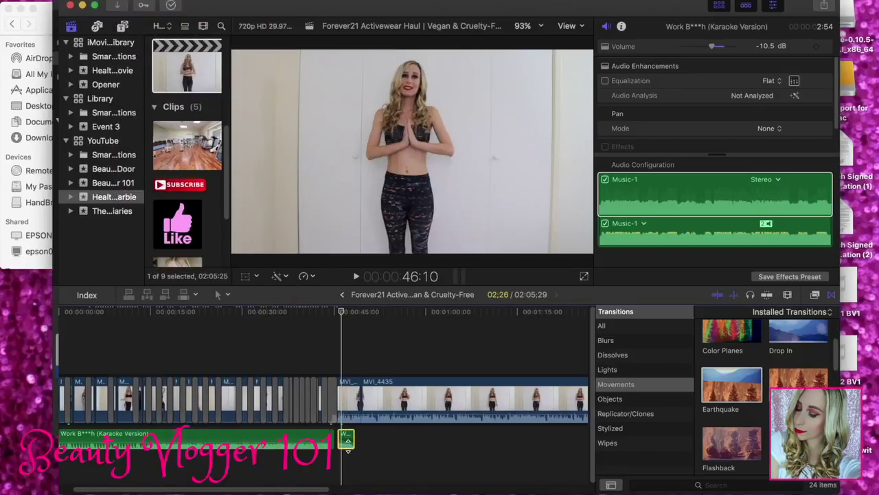
pyautogui.click(165, 2)
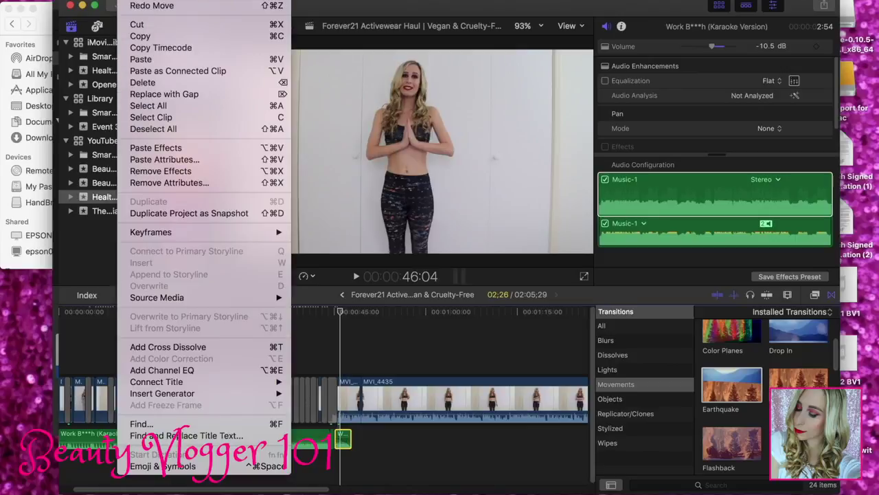
pyautogui.click(141, 4)
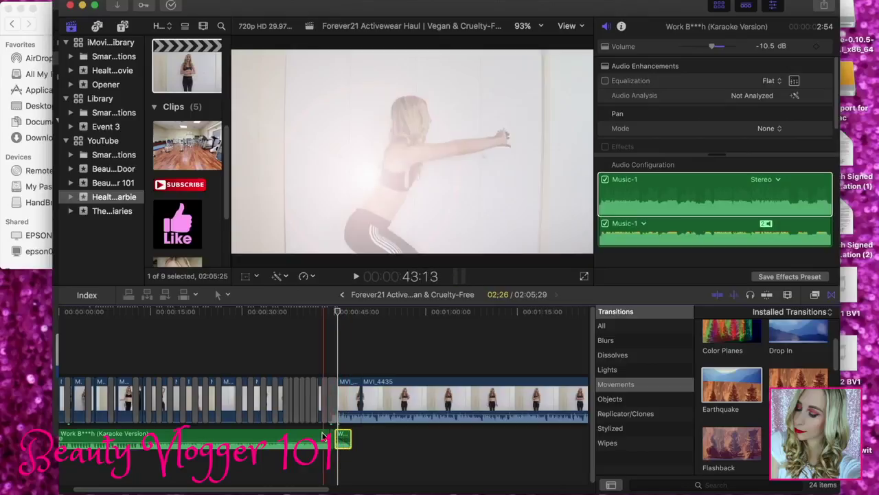
# Try a fade-out of about 18:14 on the end of the main karaoke clip and pull the fade handle back
pyautogui.click(329, 439)
pyautogui.click(322, 437)
pyautogui.click(323, 438)
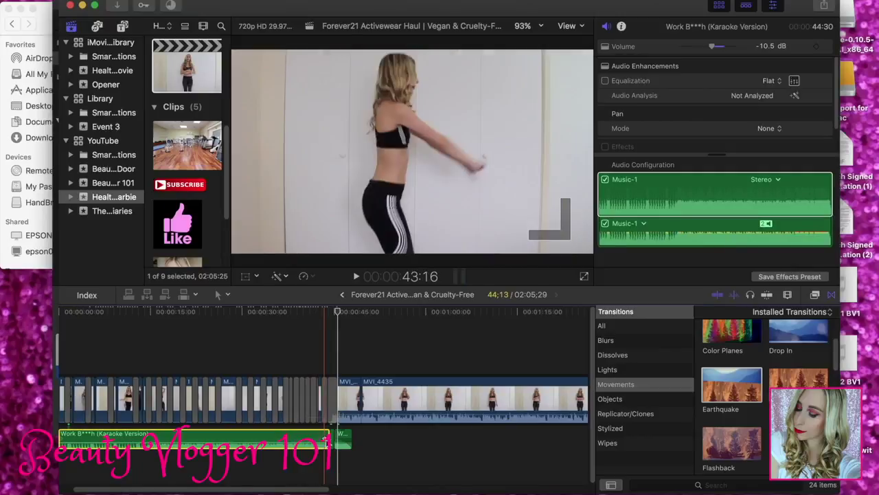
pyautogui.moveTo(321, 438); pyautogui.dragTo(217, 438)
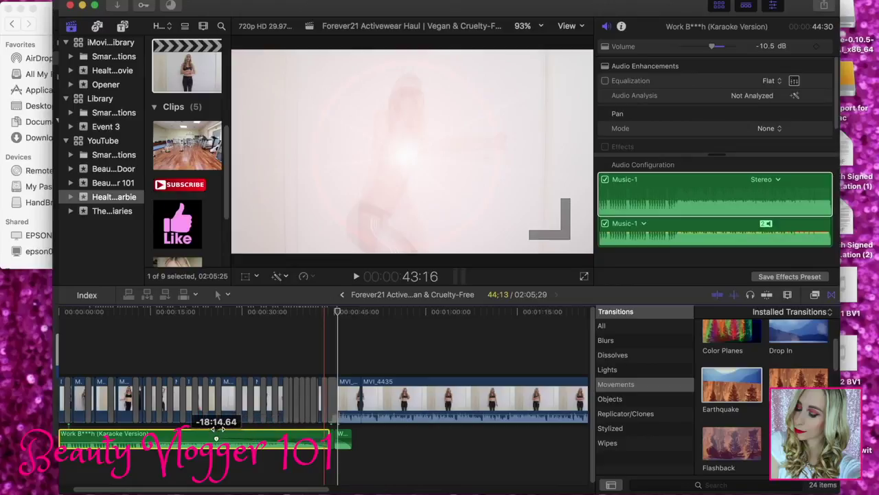
pyautogui.moveTo(217, 438); pyautogui.dragTo(343, 359)
# Play the join into MVI_4435 once more, scrub ahead to 50:07 and return the playhead to the project's start
pyautogui.click(342, 360)
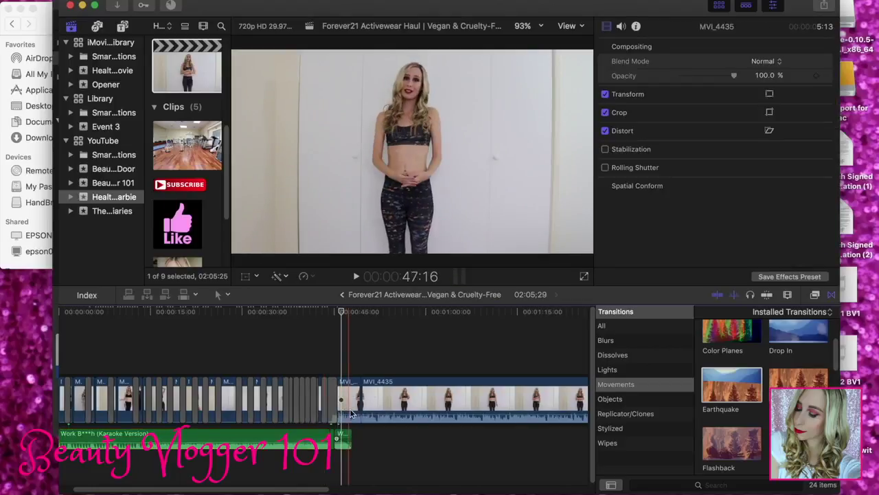
pyautogui.click(331, 360)
pyautogui.click(352, 277)
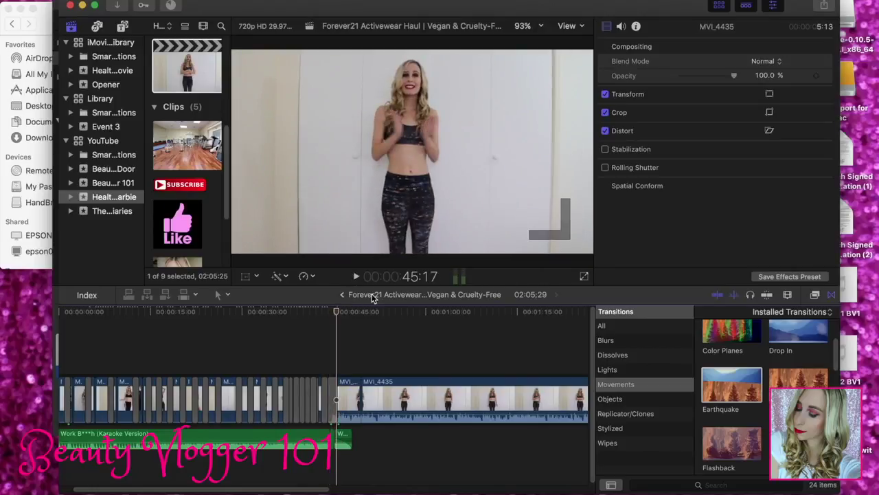
pyautogui.click(335, 311)
pyautogui.moveTo(336, 311); pyautogui.dragTo(364, 312)
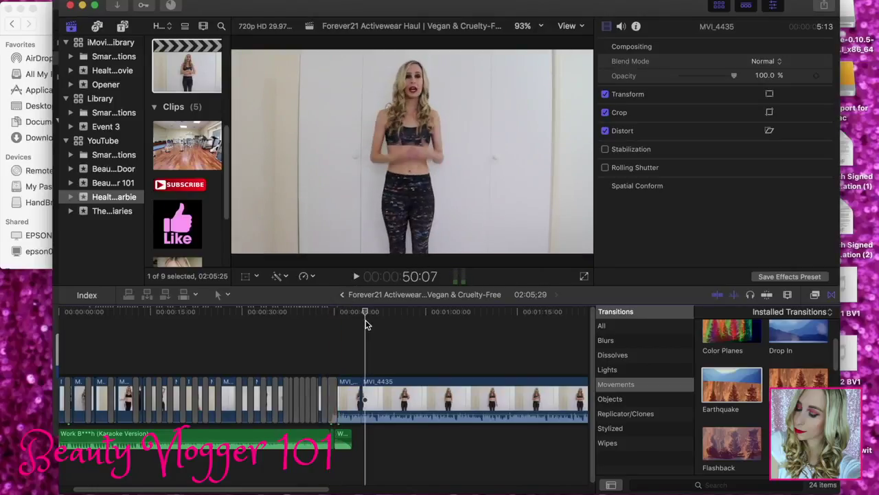
pyautogui.press('Home')
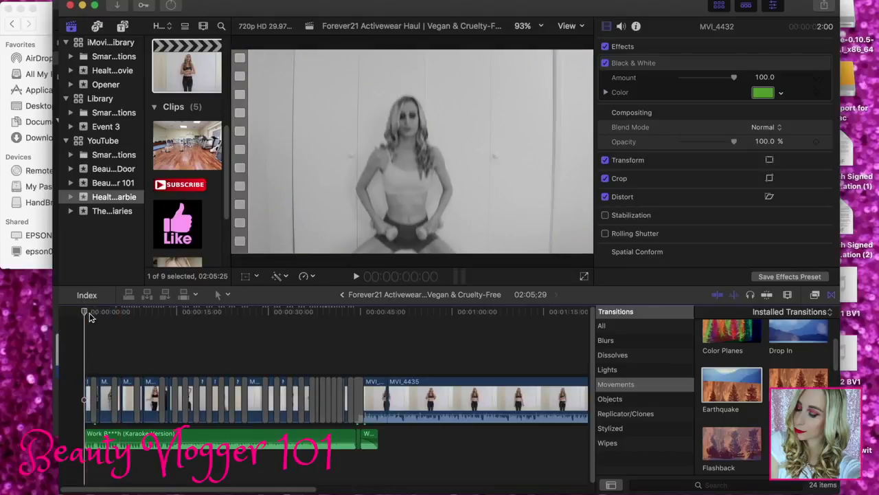
pyautogui.moveTo(87, 315); pyautogui.dragTo(91, 318)
# Reopen the Opener project and select the MVI_4437 clip just after 28:17
pyautogui.click(112, 83)
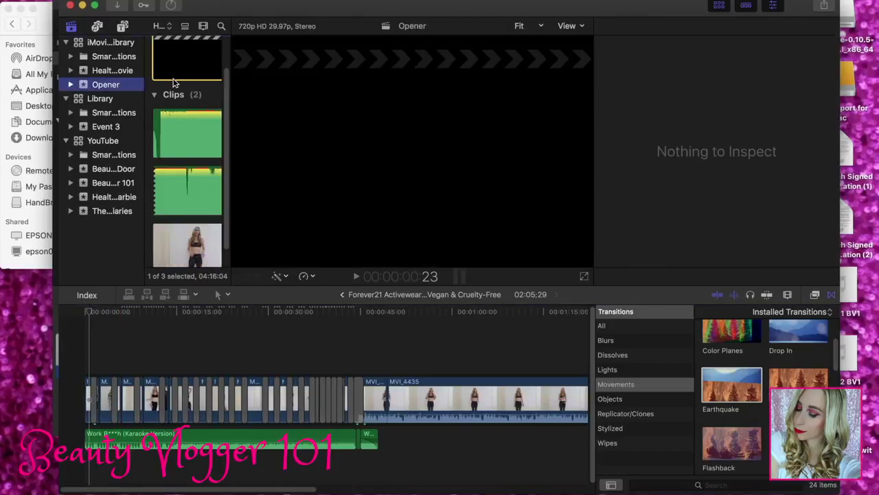
pyautogui.click(181, 73)
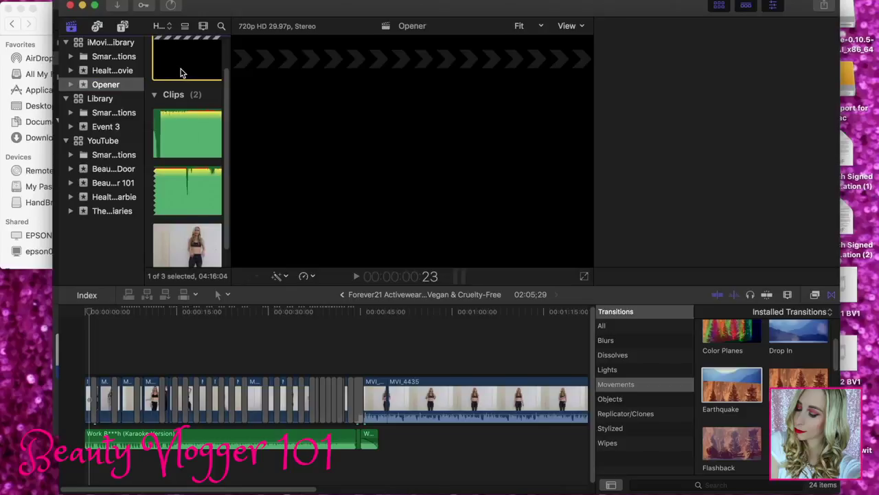
pyautogui.doubleClick(181, 74)
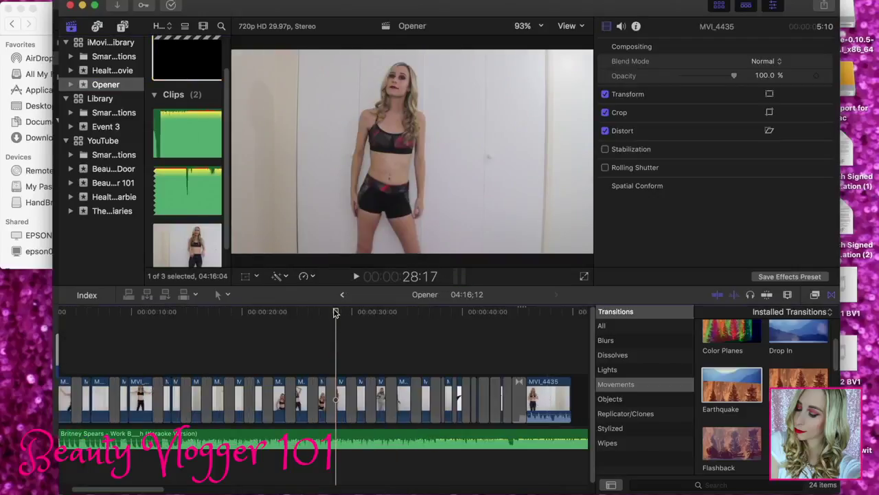
pyautogui.click(342, 394)
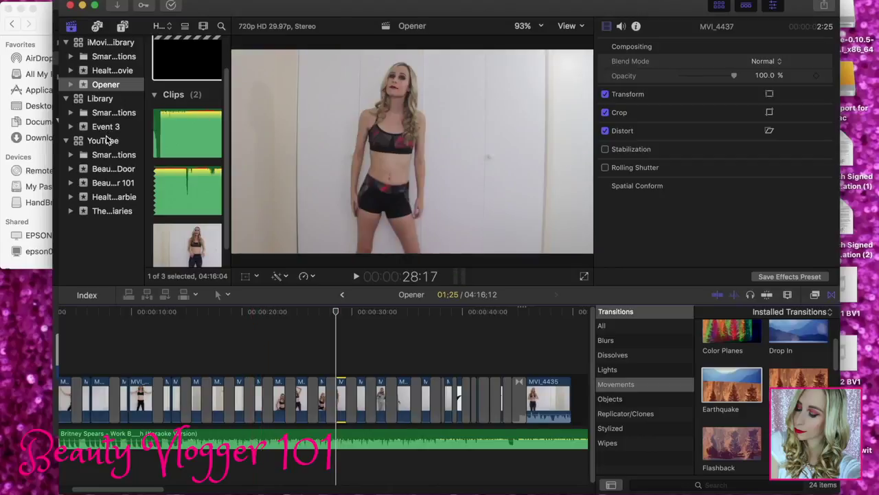
# Switch back to the YouTube library's event that holds the Forever21 Activewear Haul project
pyautogui.click(109, 196)
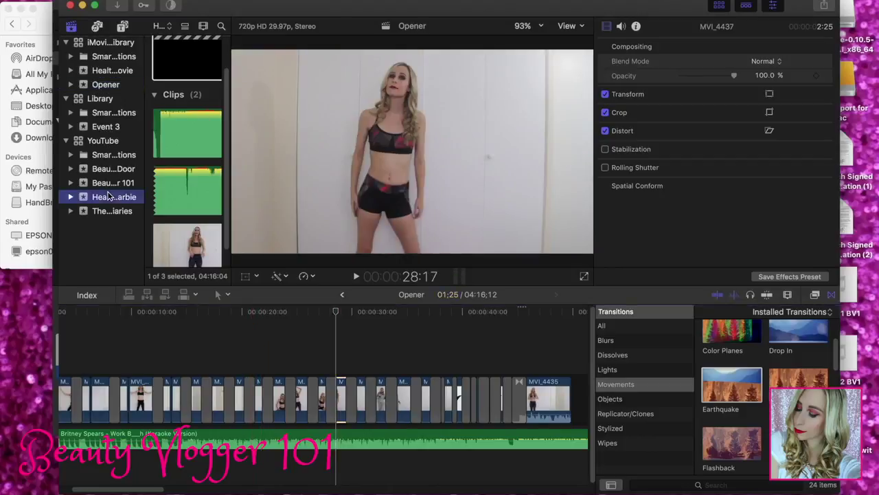